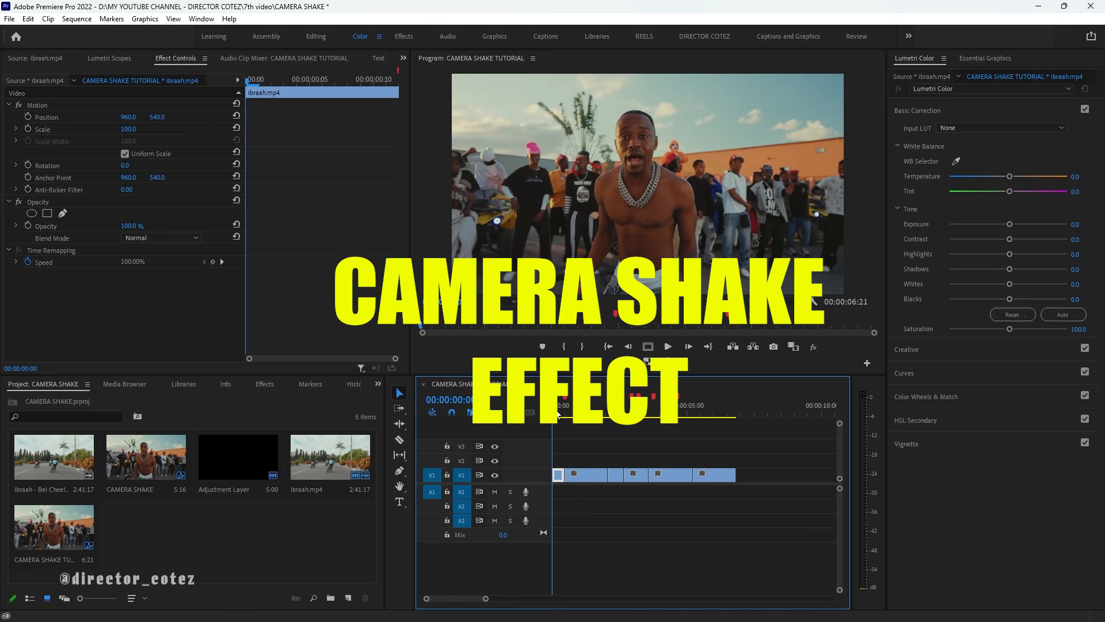
Step: Scrub through the CAMERA SHAKE TUTORIAL sequence to review its clips, cuts and existing markers
drag(554, 410, 592, 416)
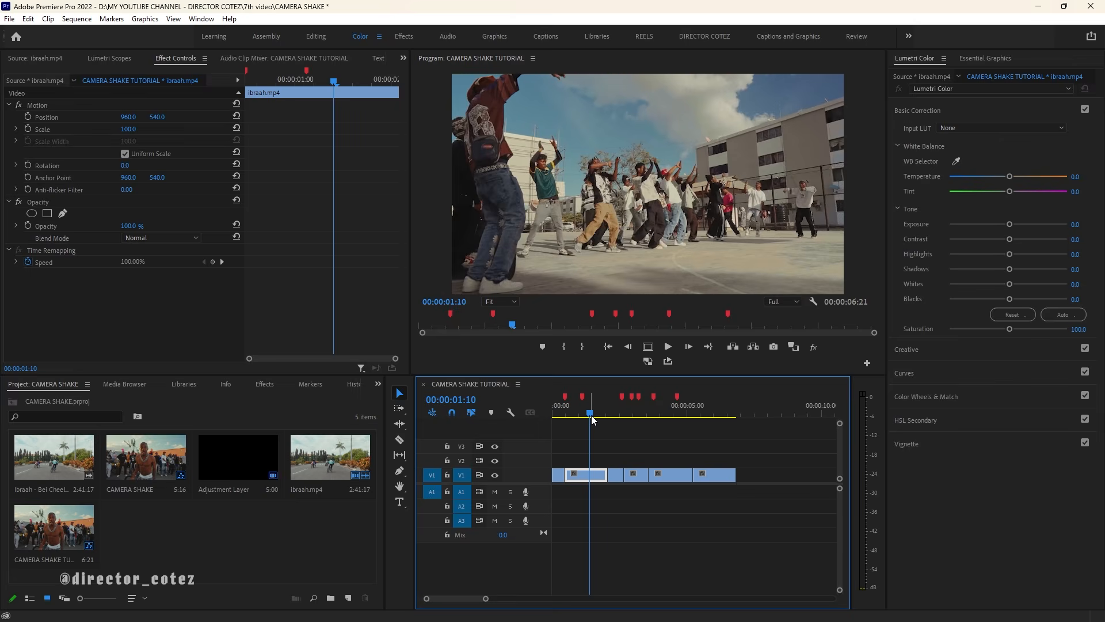
drag(591, 417, 663, 419)
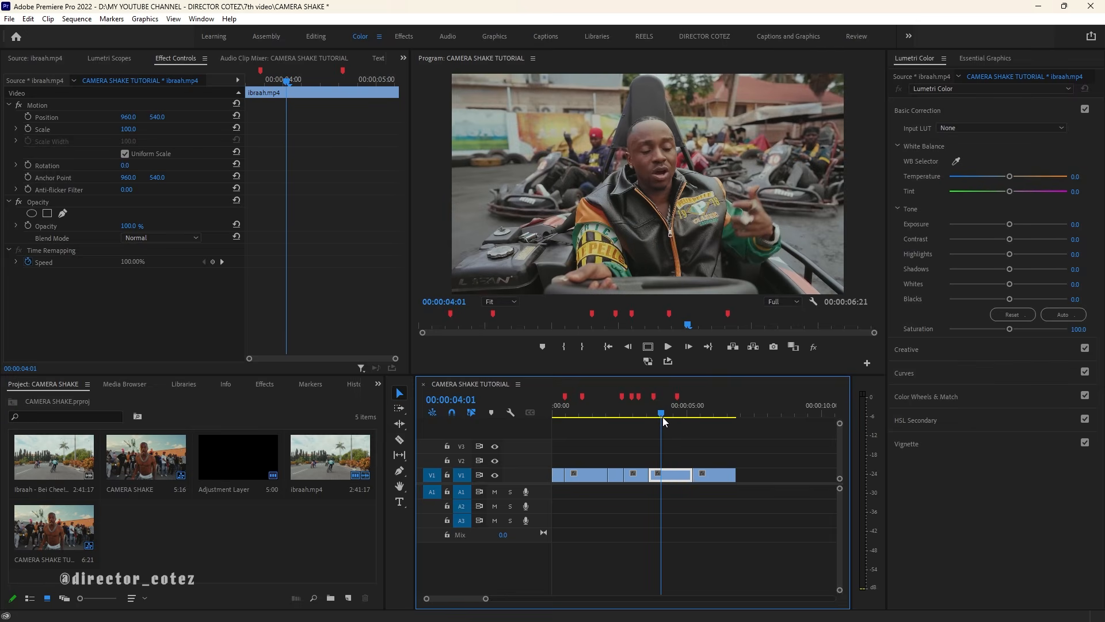
drag(662, 416, 593, 419)
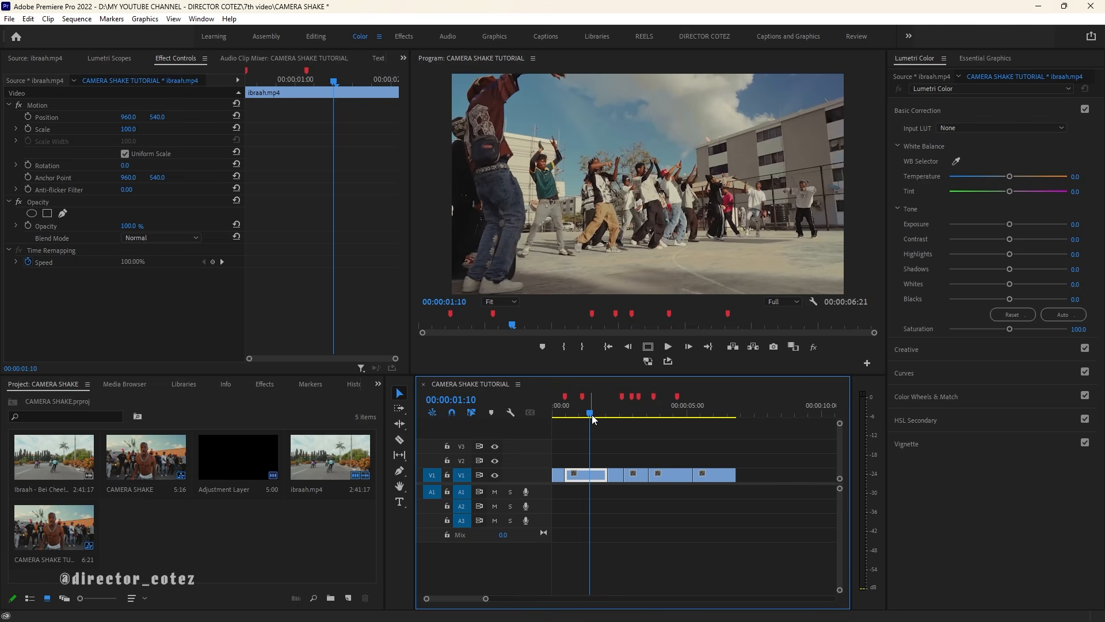
drag(592, 419, 626, 411)
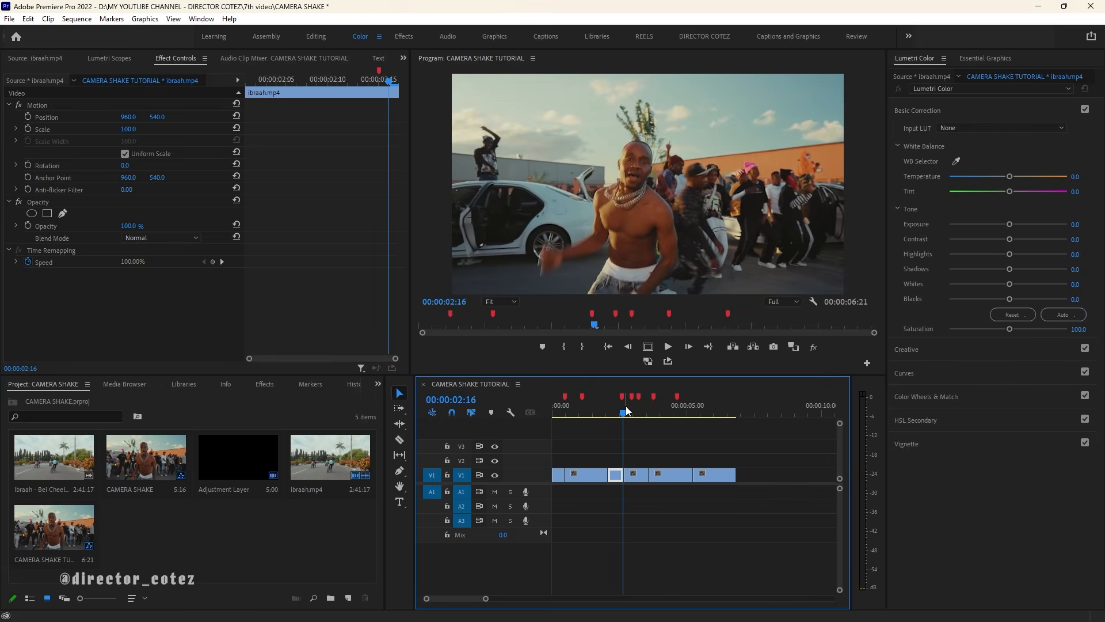
key(=)
drag(693, 412, 724, 412)
key(minus)
scroll(640, 425, down, 4)
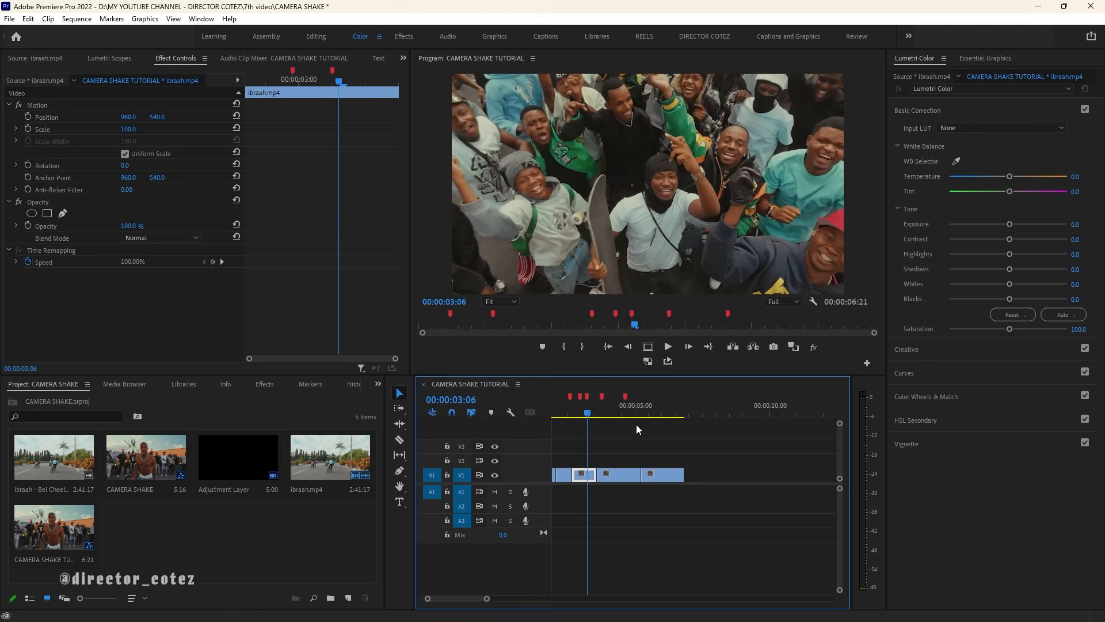
Step: Add a chapter marker at 00:00:06:00 in the last clip and clear that marker again
drag(573, 411, 724, 407)
key(equal)
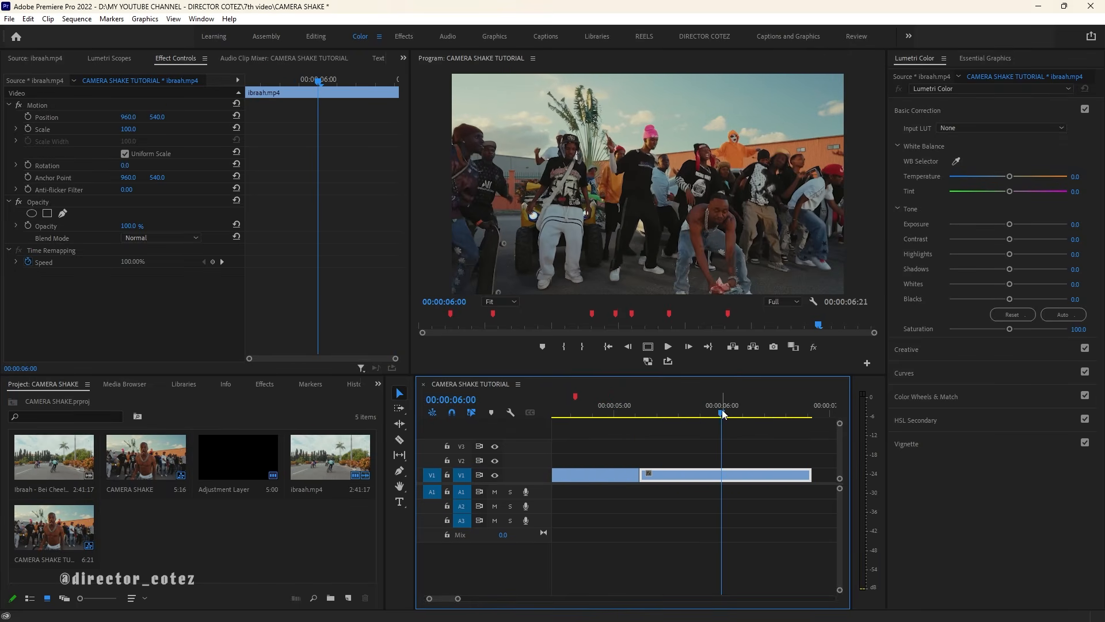
right_click(724, 414)
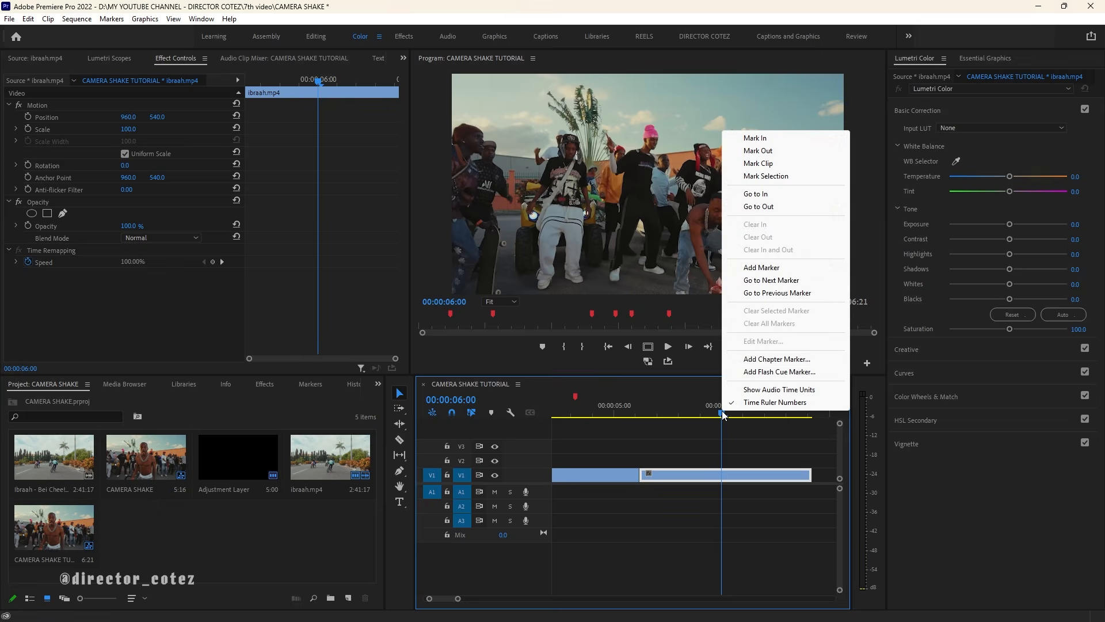
click(753, 359)
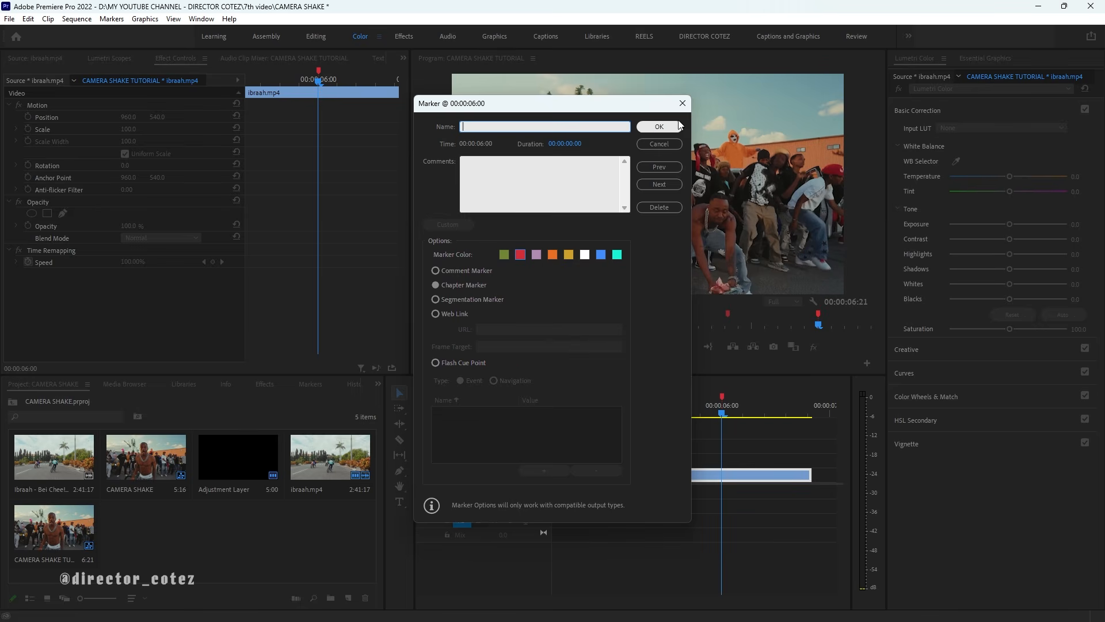
click(658, 126)
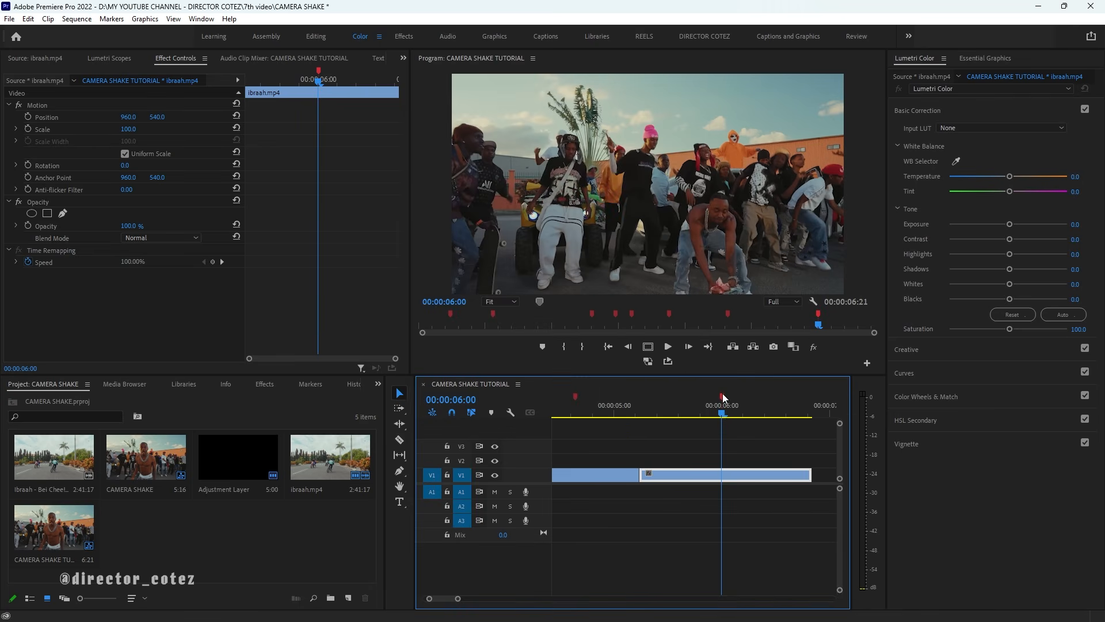
right_click(724, 398)
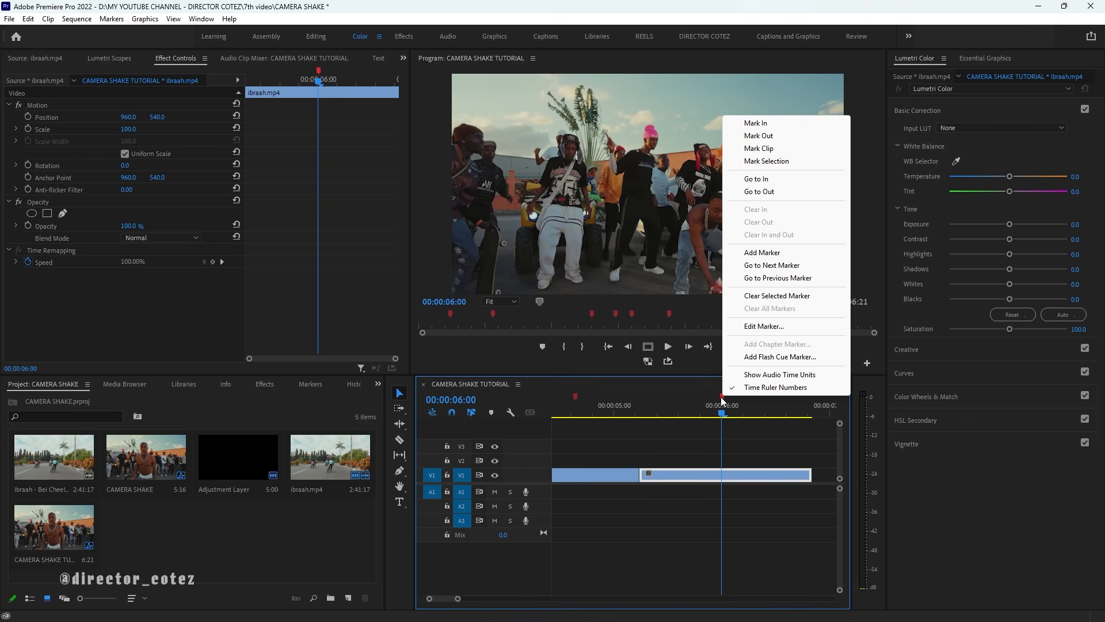
click(767, 296)
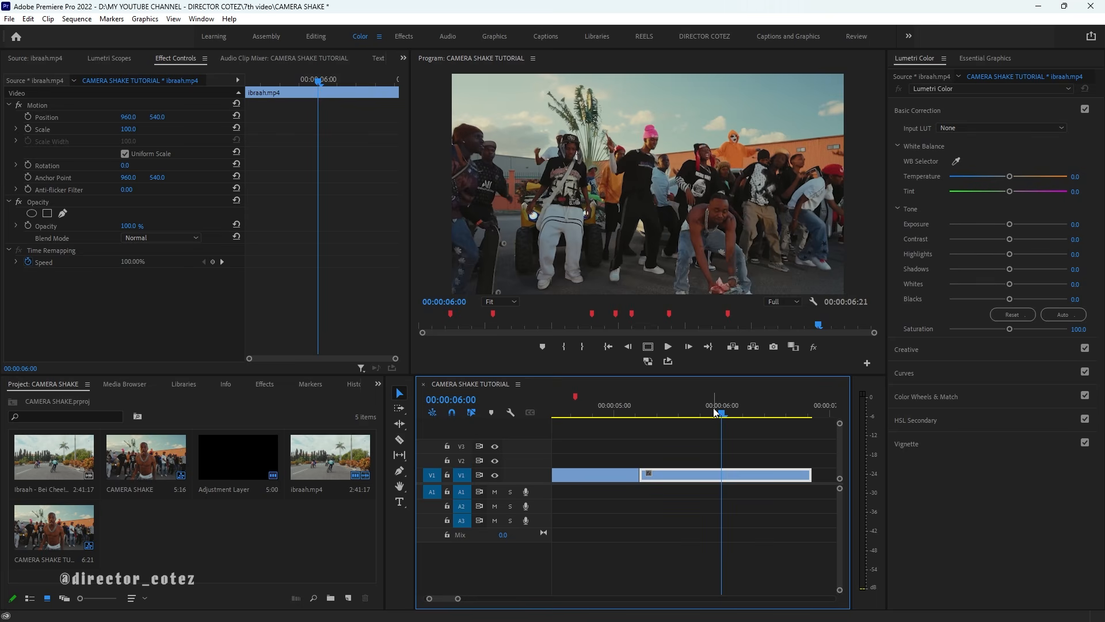
Step: Return the playhead to the start of the sequence and lower the divider between the video and audio tracks
mouse_move(721, 412)
mouse_down()
mouse_move(633, 413)
mouse_move(684, 414)
mouse_up()
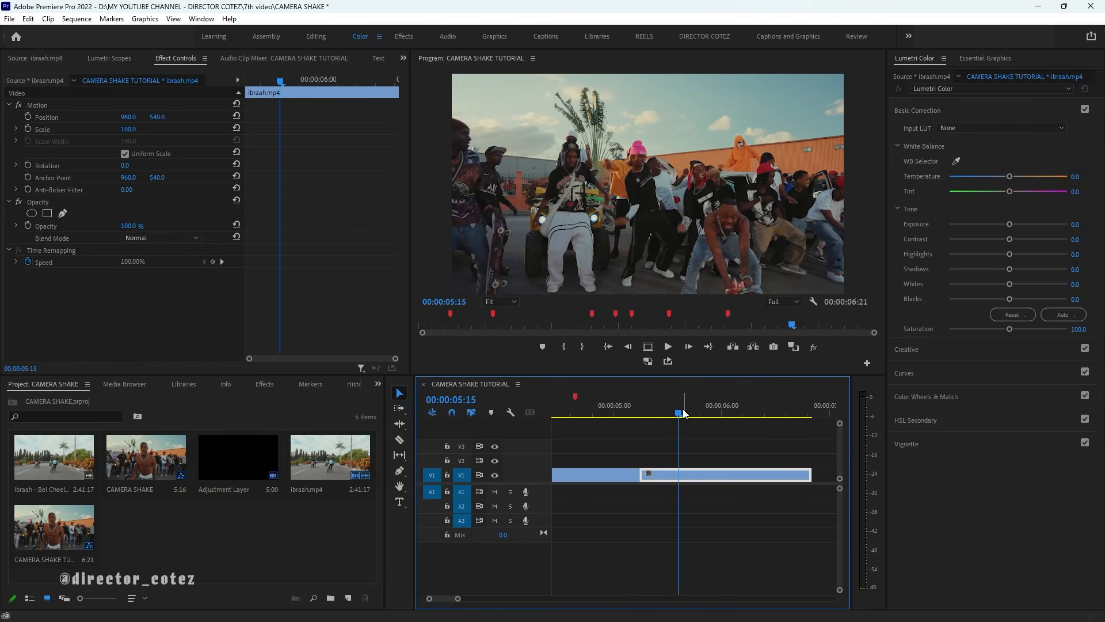
key(minus)
key(equal)
key(equal)
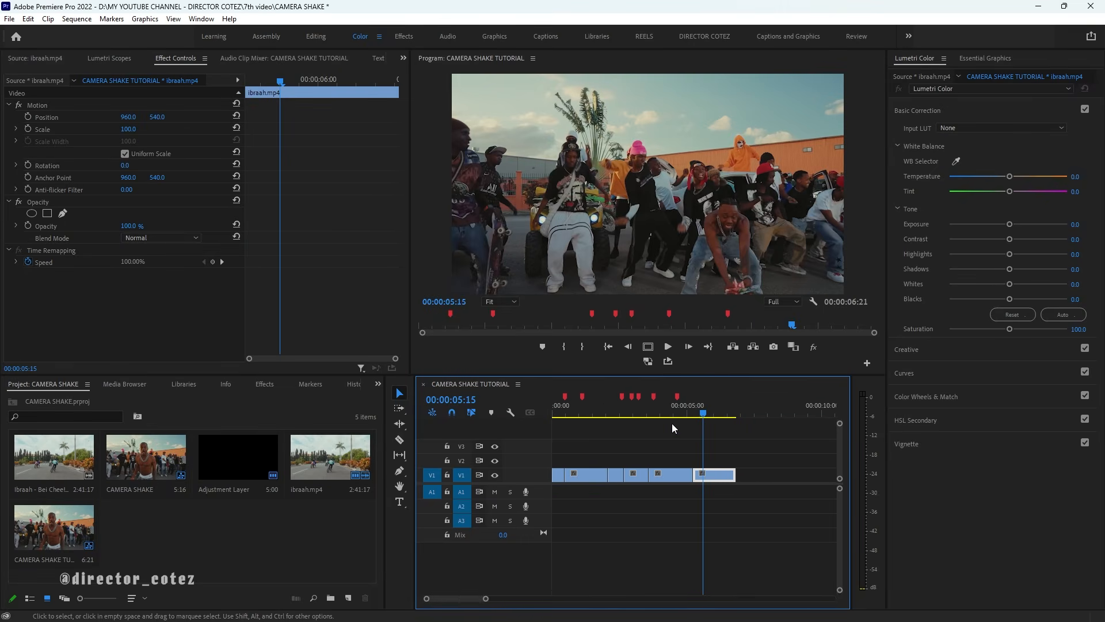
key(minus)
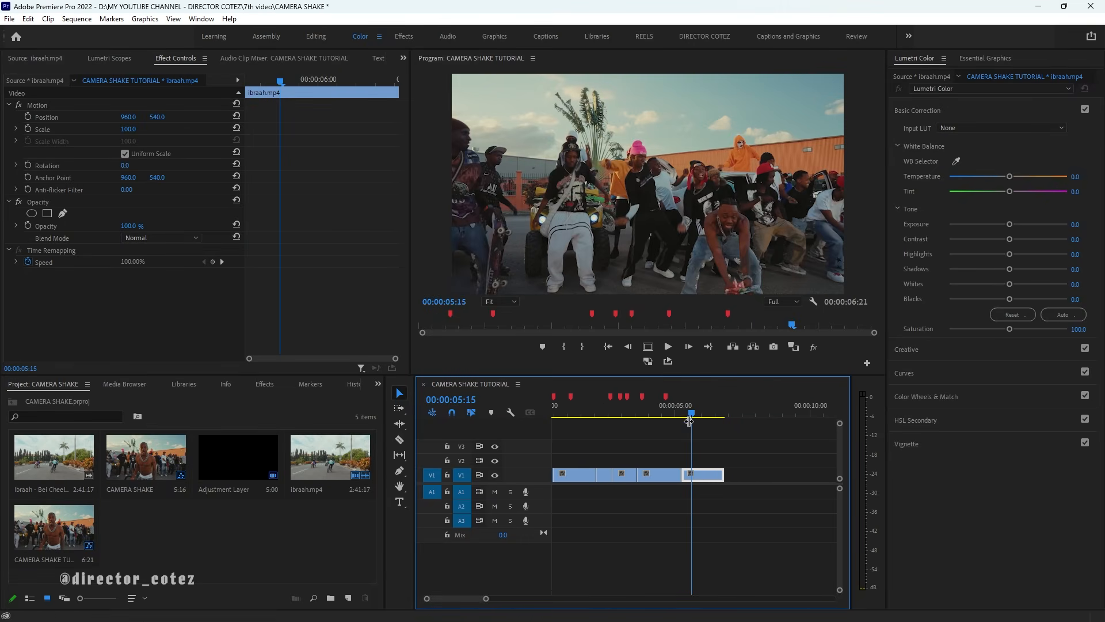
click(691, 412)
drag(693, 412, 540, 417)
key(equal)
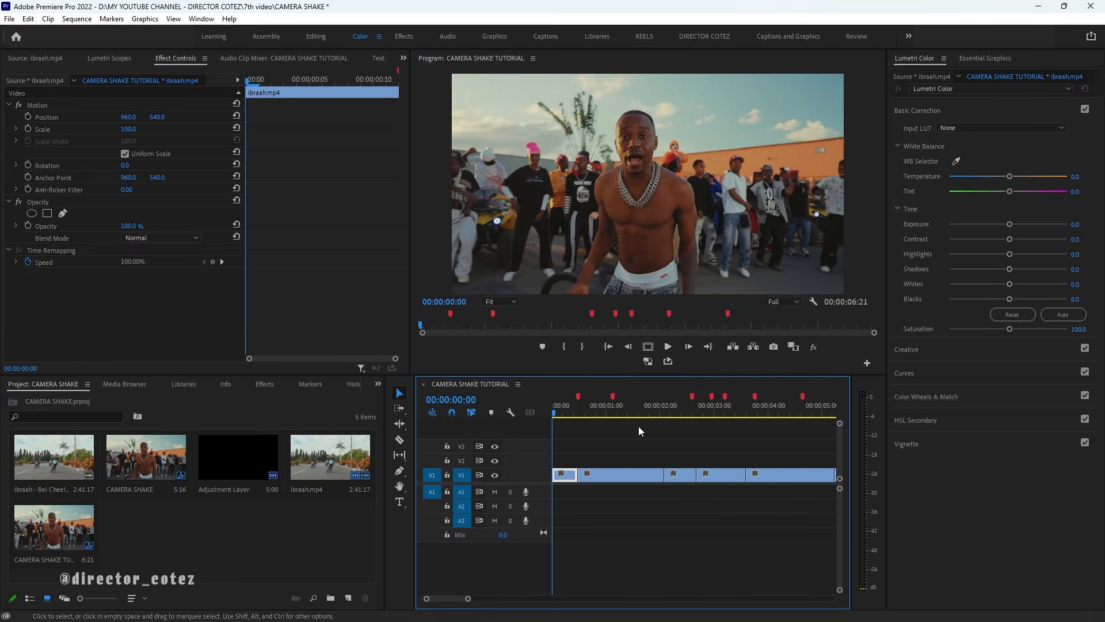
key(equal)
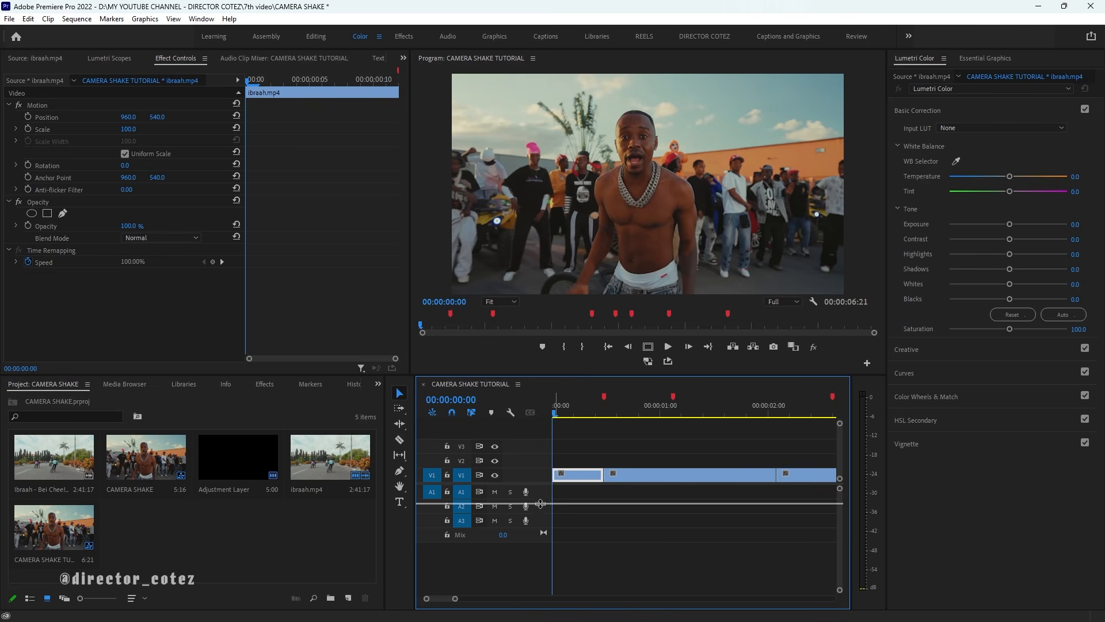
drag(540, 484, 540, 504)
key(minus)
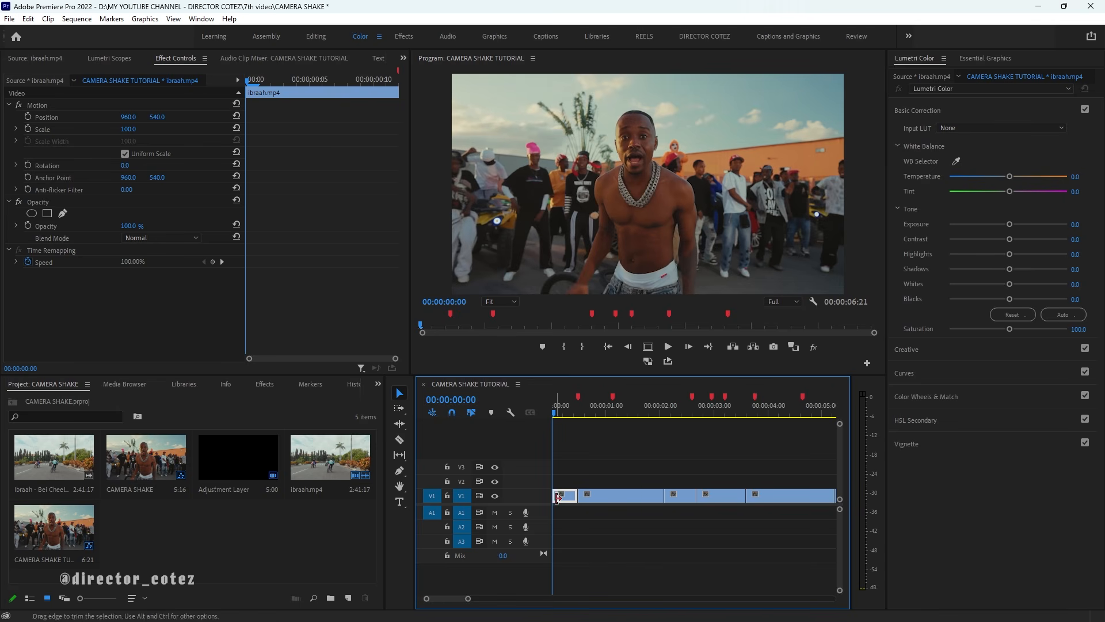
Step: Create a 1920 x 1080, 25 fps adjustment layer and place it on V2 starting at 00:00:00:06
click(347, 542)
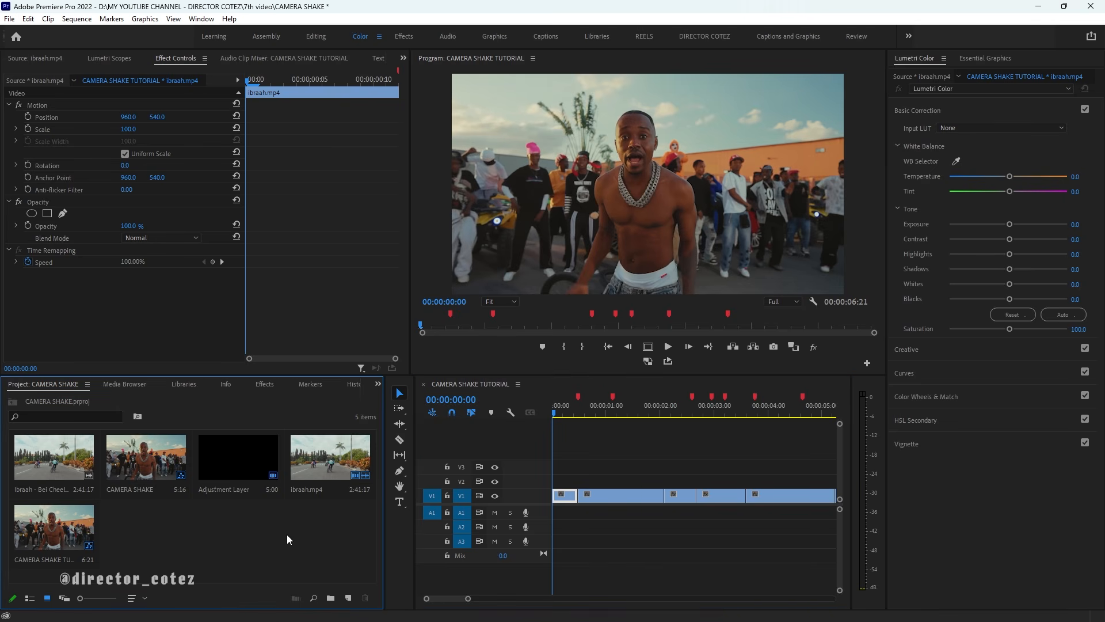
click(349, 598)
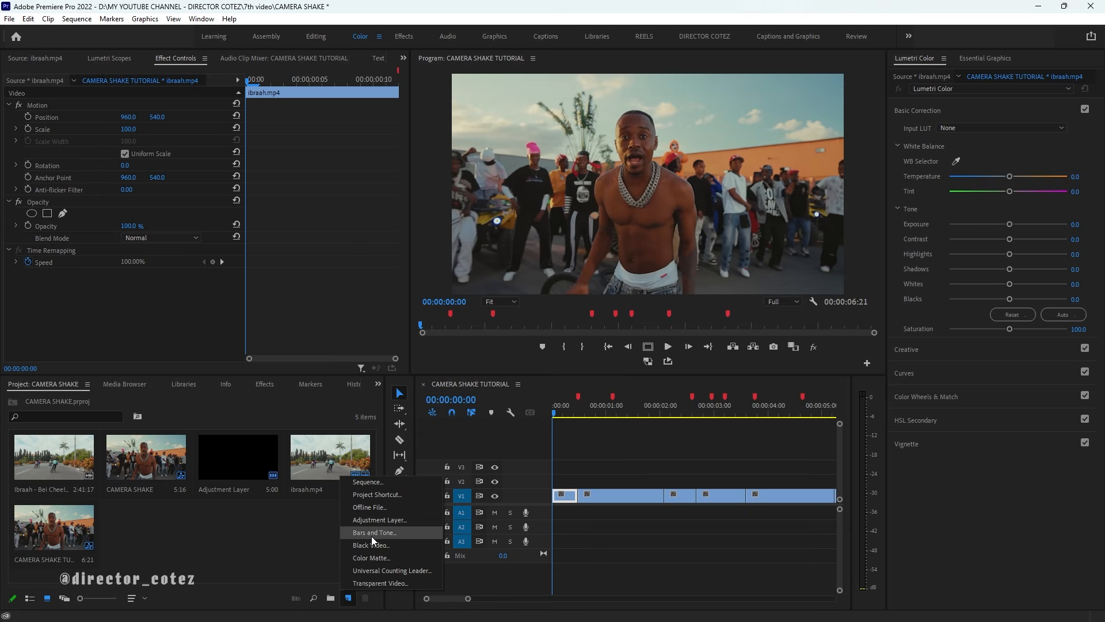
click(378, 520)
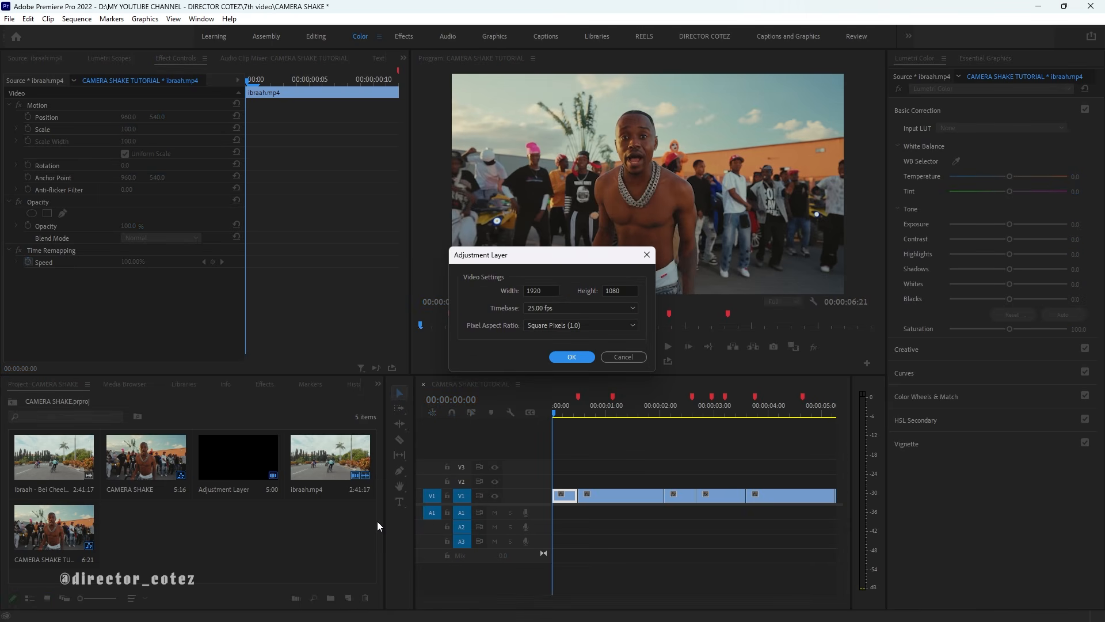
click(572, 357)
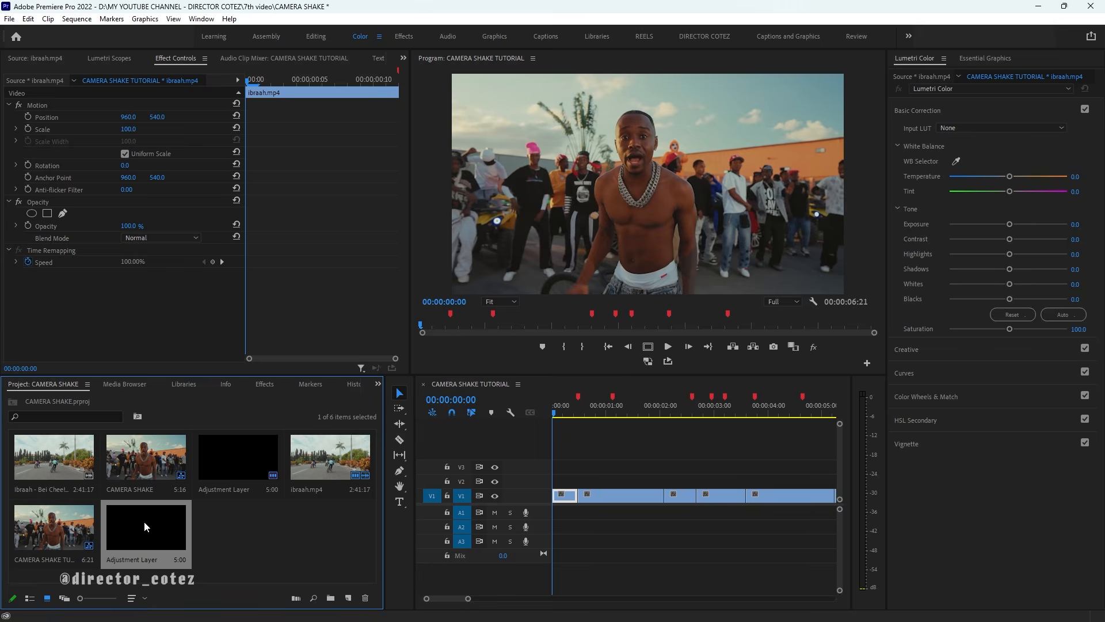
drag(144, 522, 575, 482)
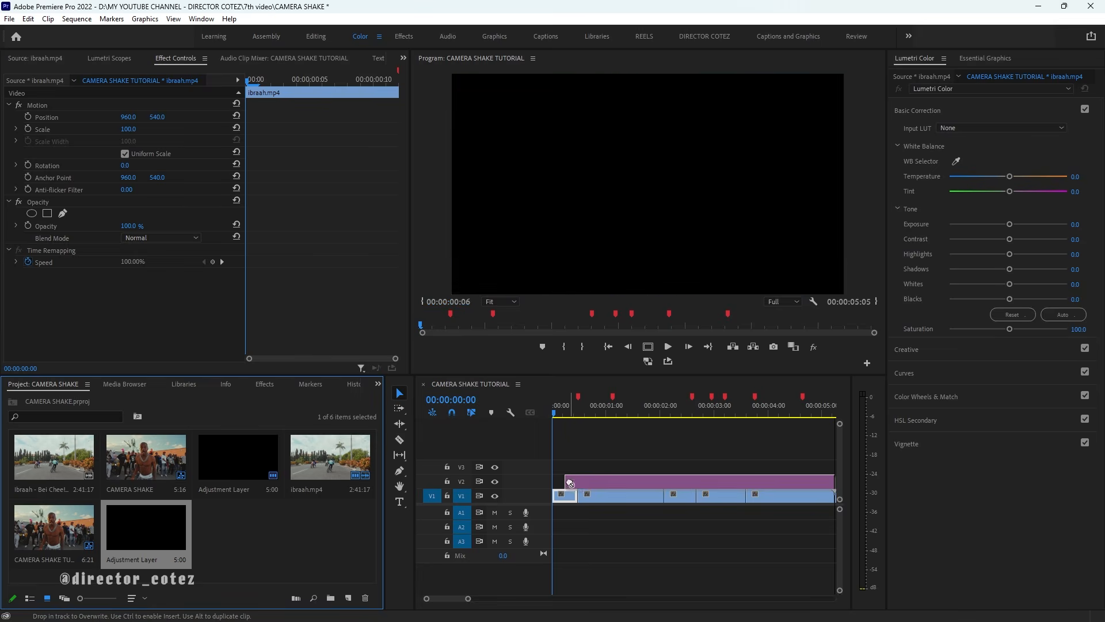
Step: Set the duration of the adjustment layer on V2 to 6 frames through Speed/Duration
drag(554, 402, 566, 409)
scroll(566, 410, up, 5)
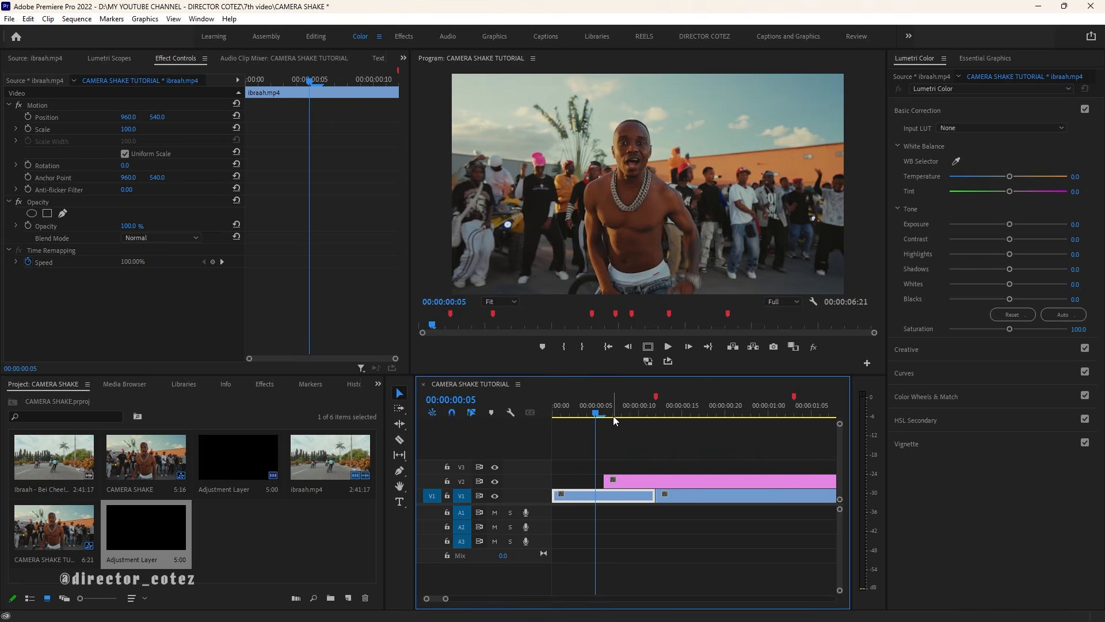
drag(643, 412, 664, 410)
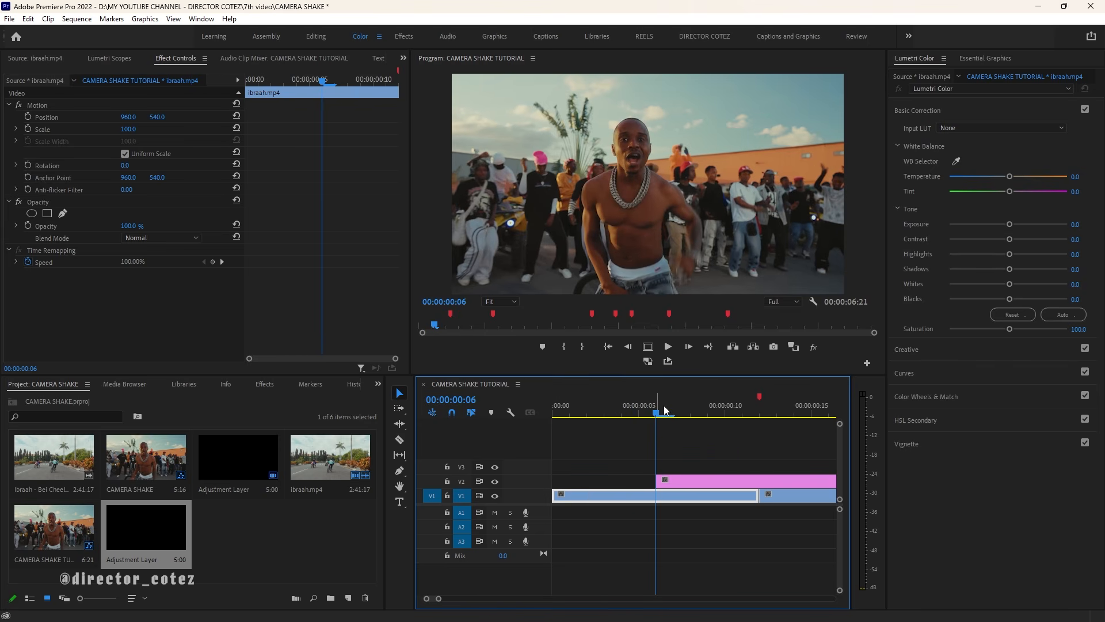
scroll(664, 410, down, 3)
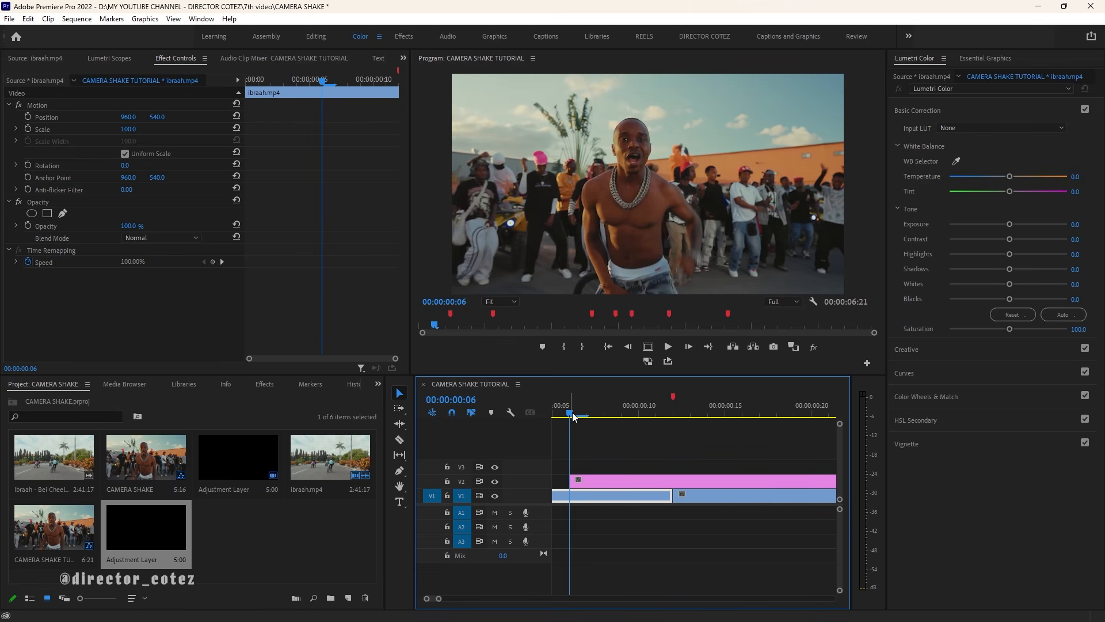
right_click(610, 479)
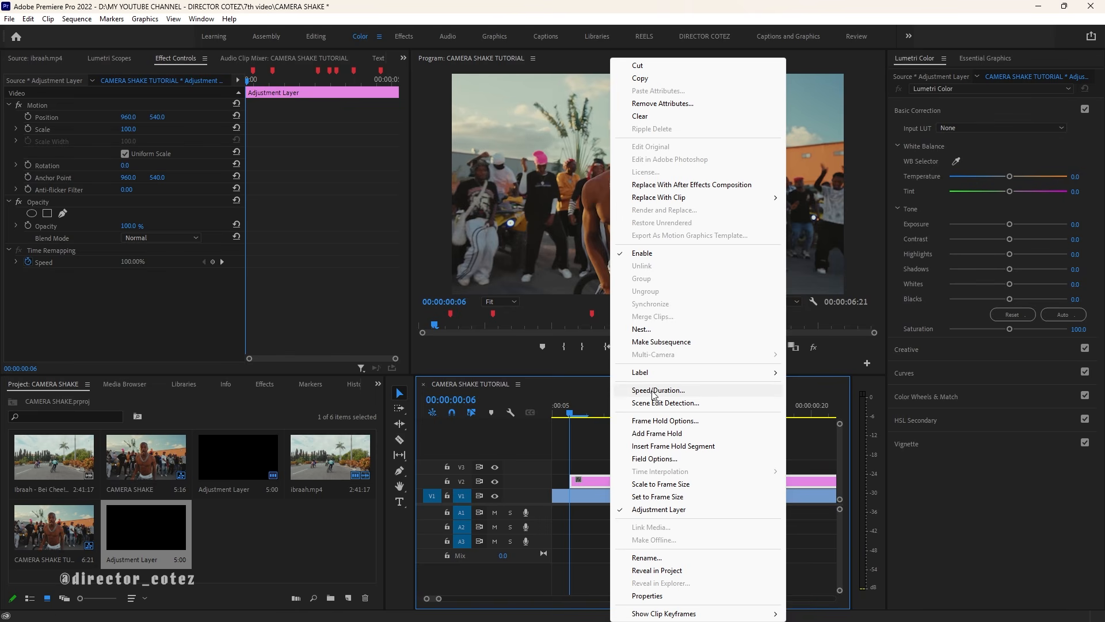
click(596, 479)
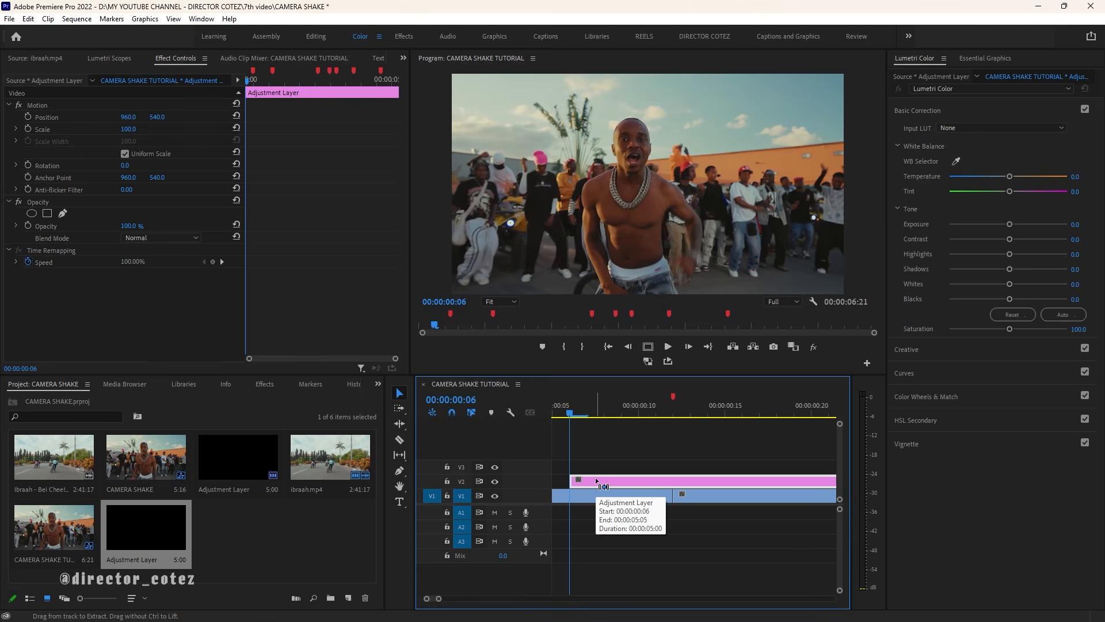
key(ctrl+r)
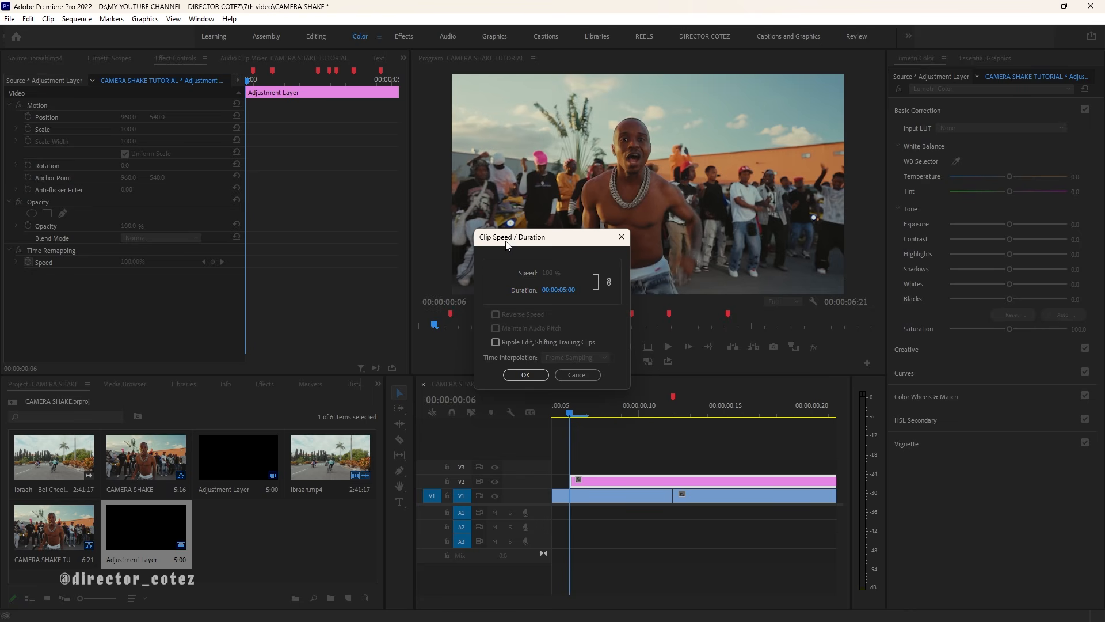
click(570, 293)
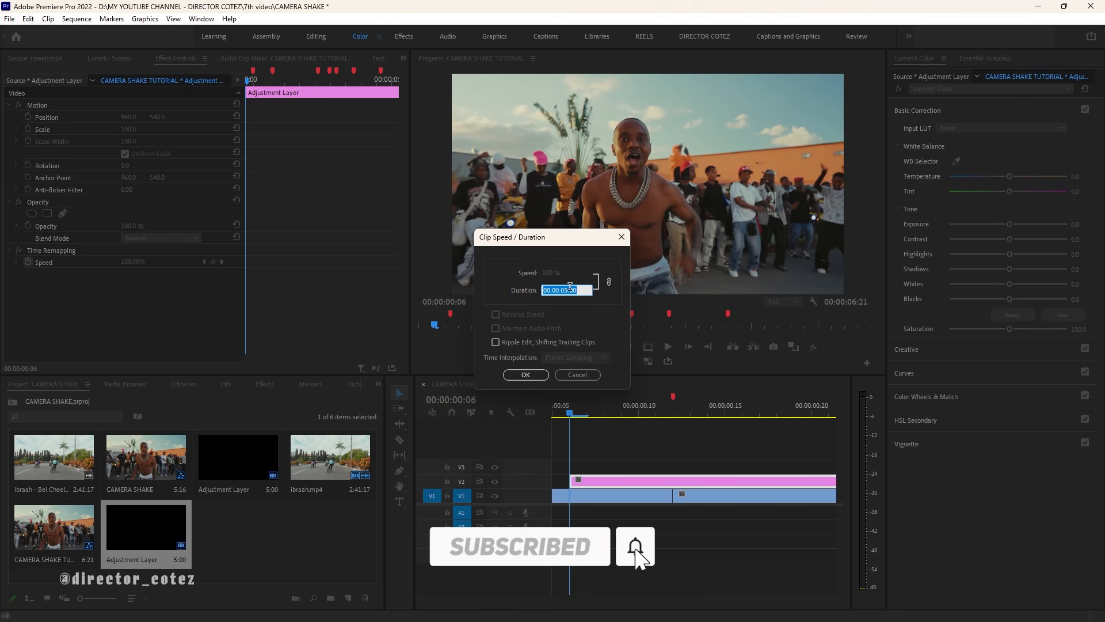
text(6)
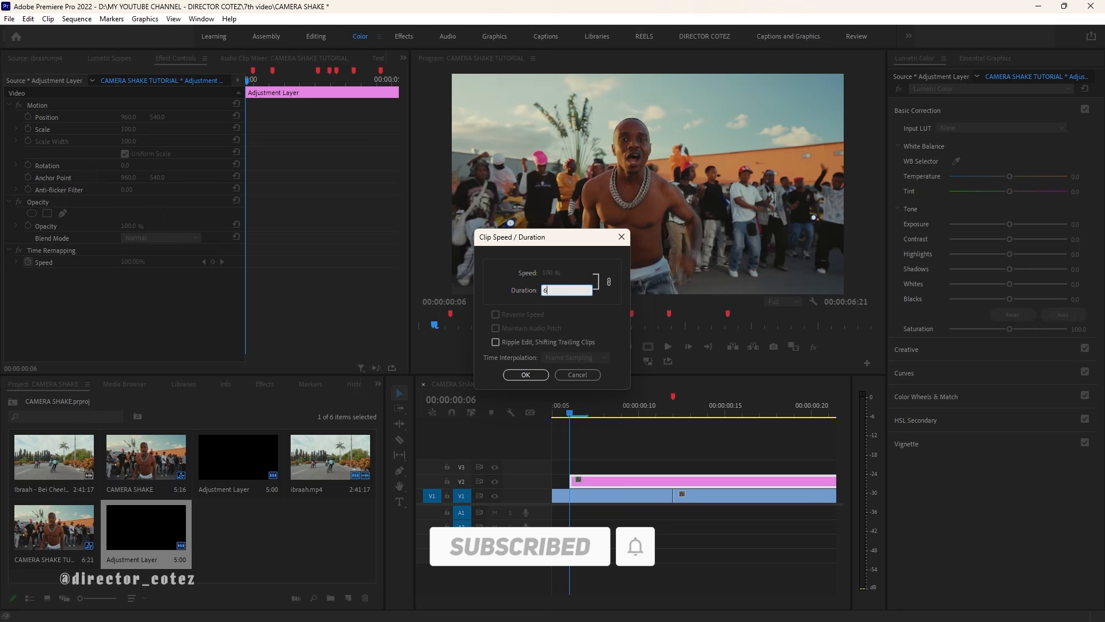
click(617, 299)
click(526, 374)
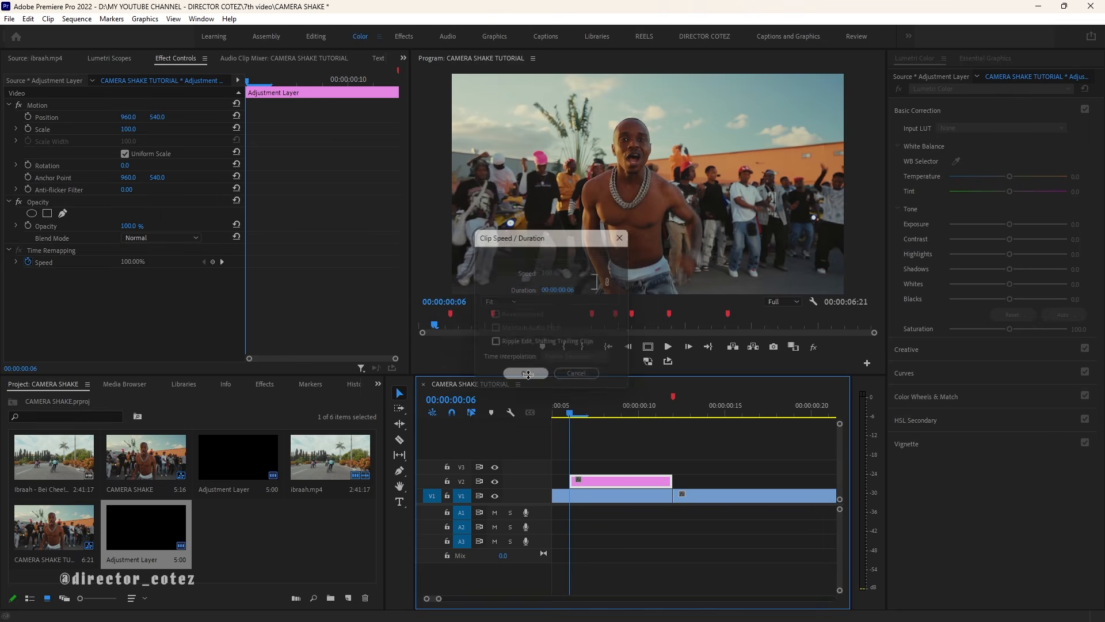
Step: Centre the adjustment layer on V2 over the first cut at 00:00:00:12, with three frames on each side
drag(596, 479, 661, 481)
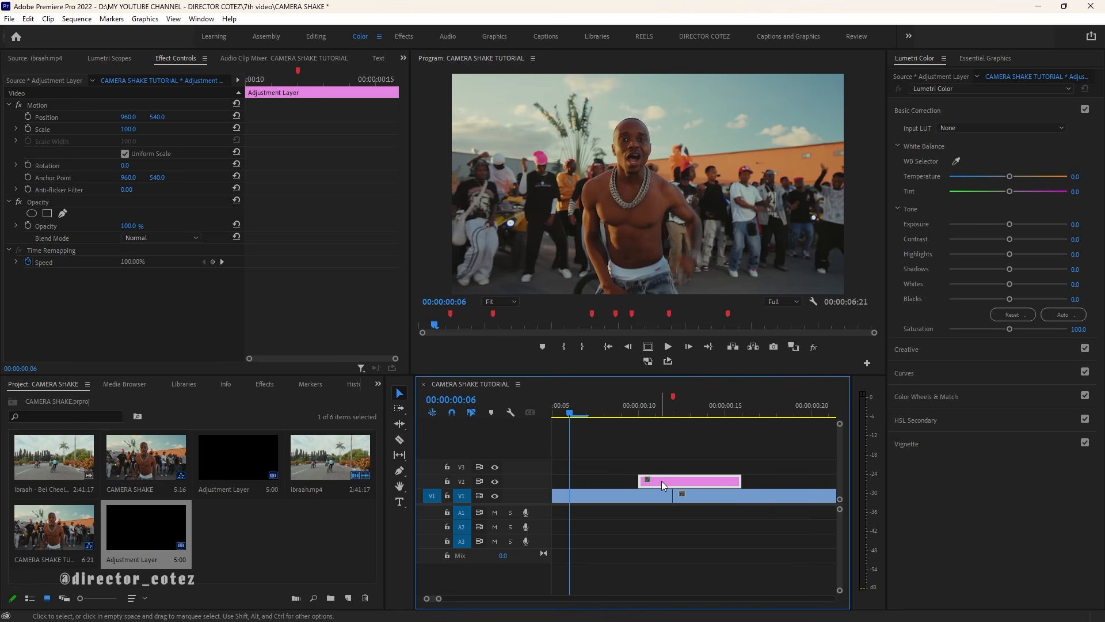
click(668, 402)
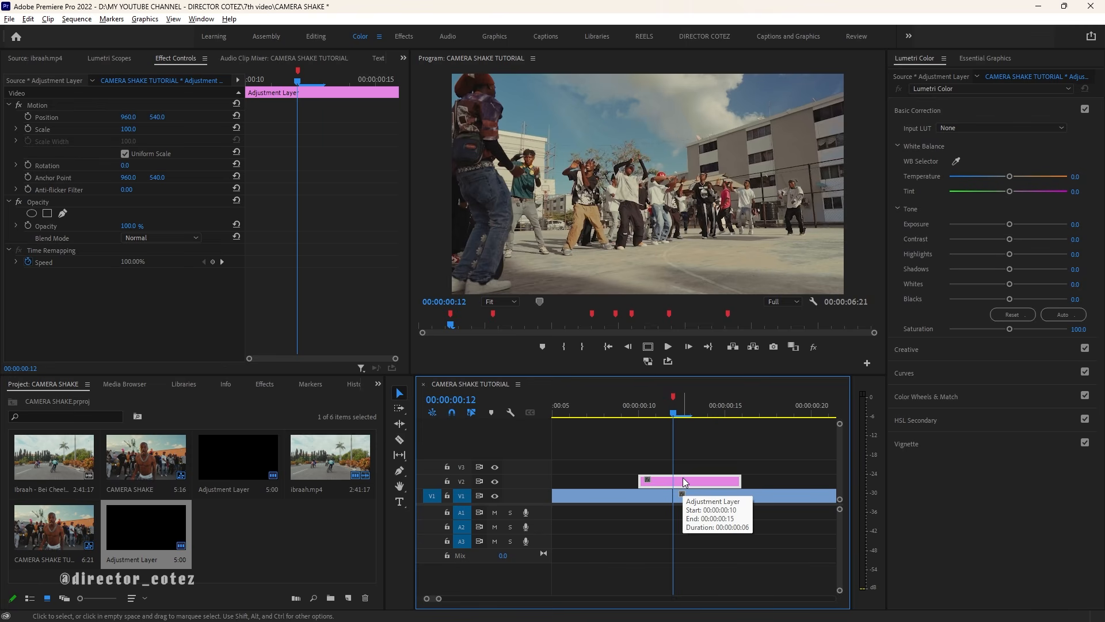
key(alt+Left)
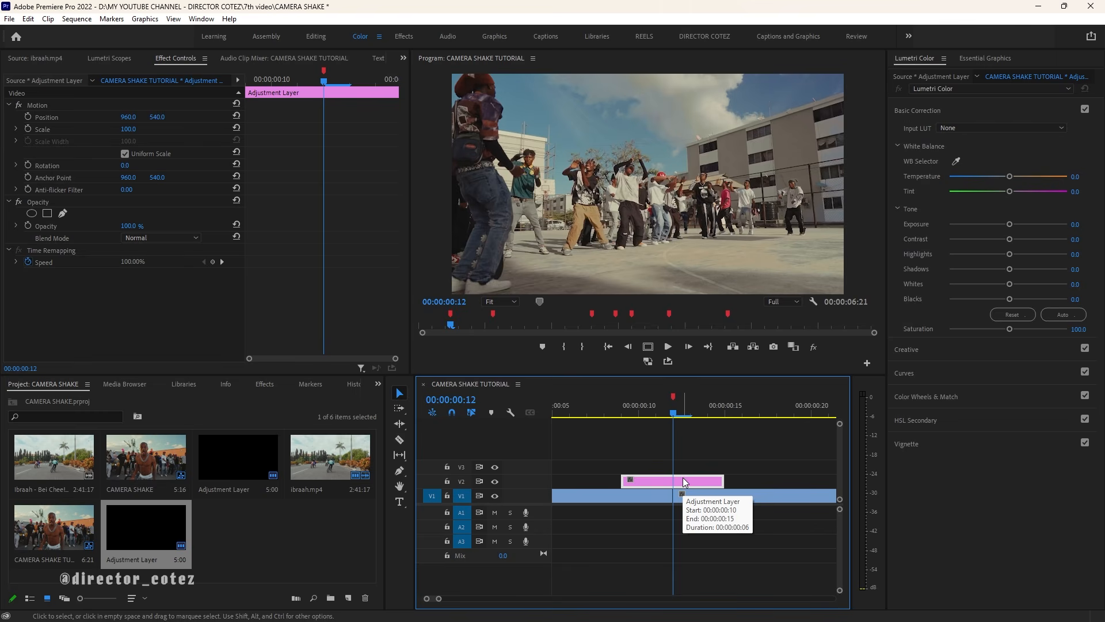
mouse_move(662, 415)
mouse_down()
mouse_move(624, 420)
mouse_move(714, 395)
mouse_move(665, 414)
mouse_up()
click(676, 482)
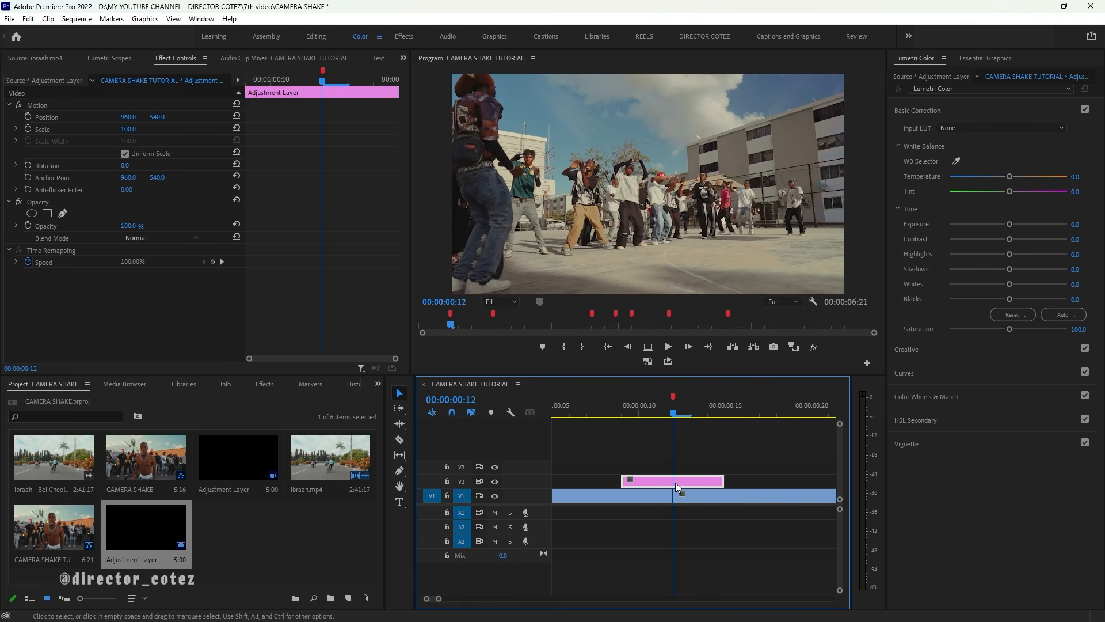
Step: Apply the VR Digital Glitch effect to the adjustment layer on V2 and select the layer
key(minus)
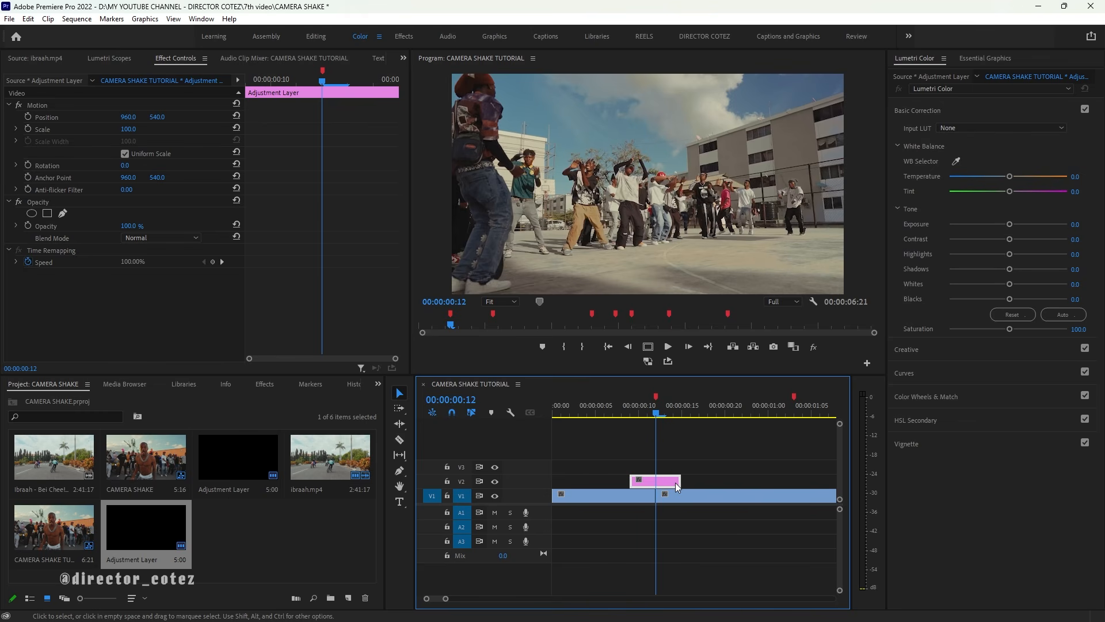
key(equal)
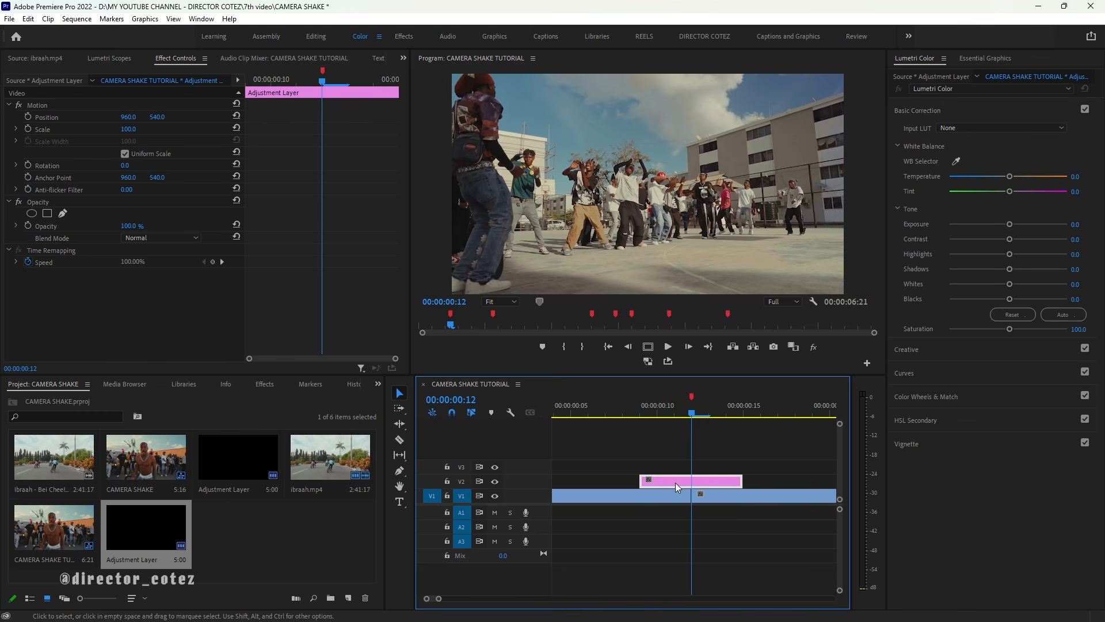
click(265, 384)
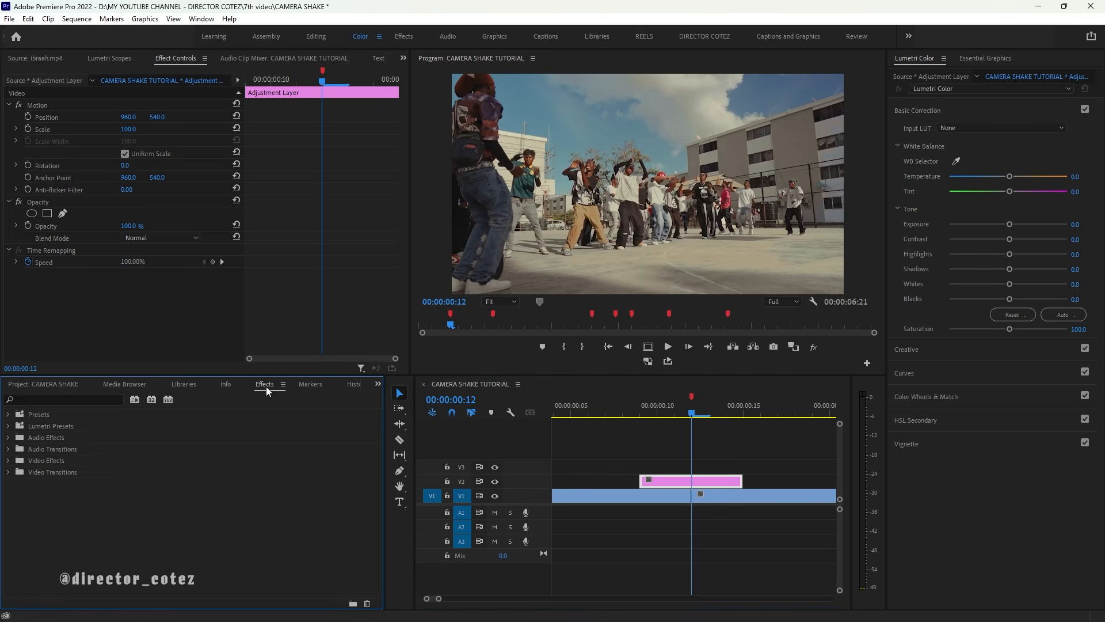
click(75, 398)
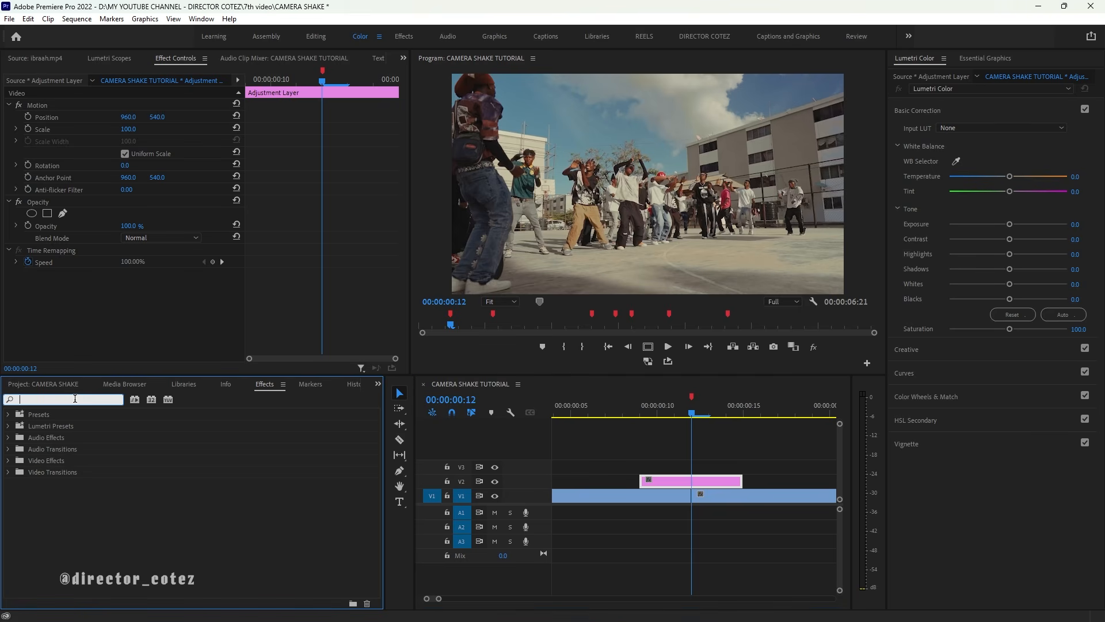
text(DIG)
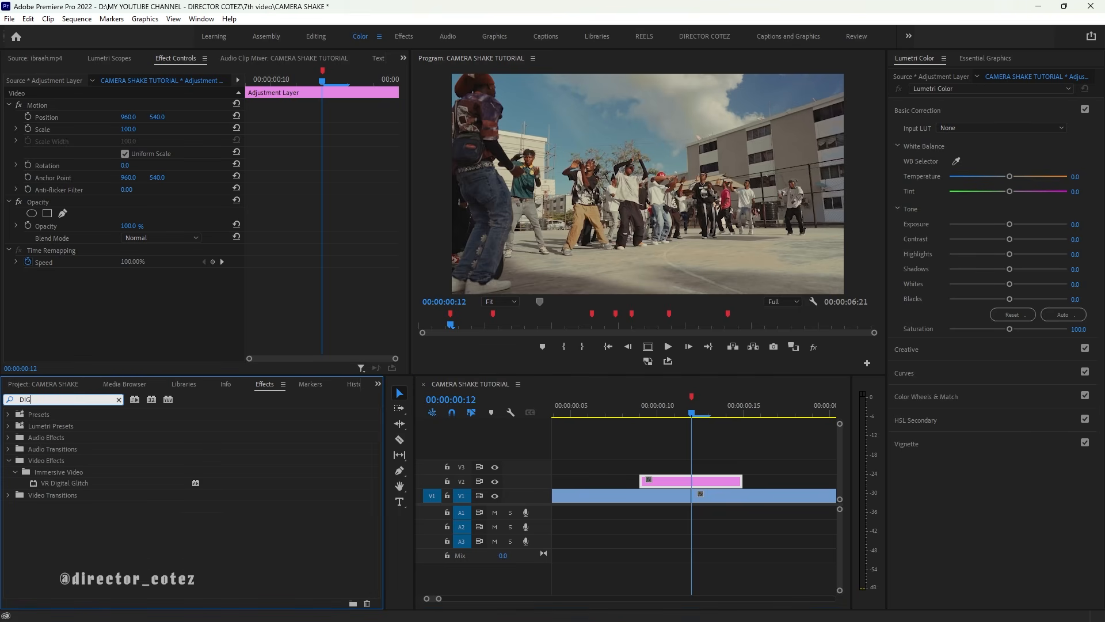
text(ITAL)
drag(53, 483, 699, 479)
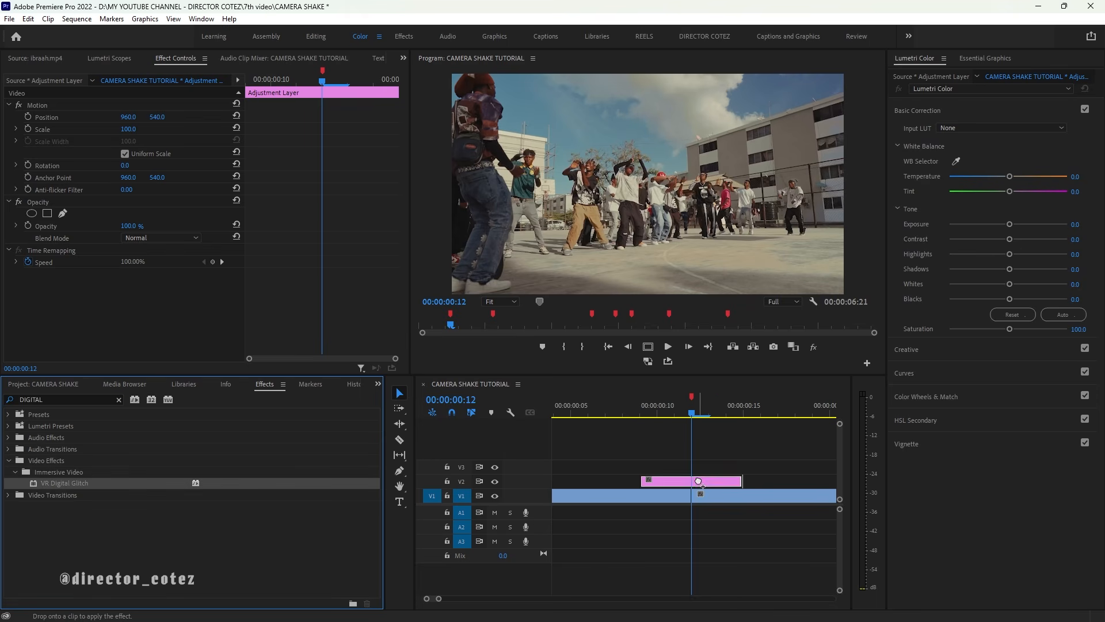
click(694, 481)
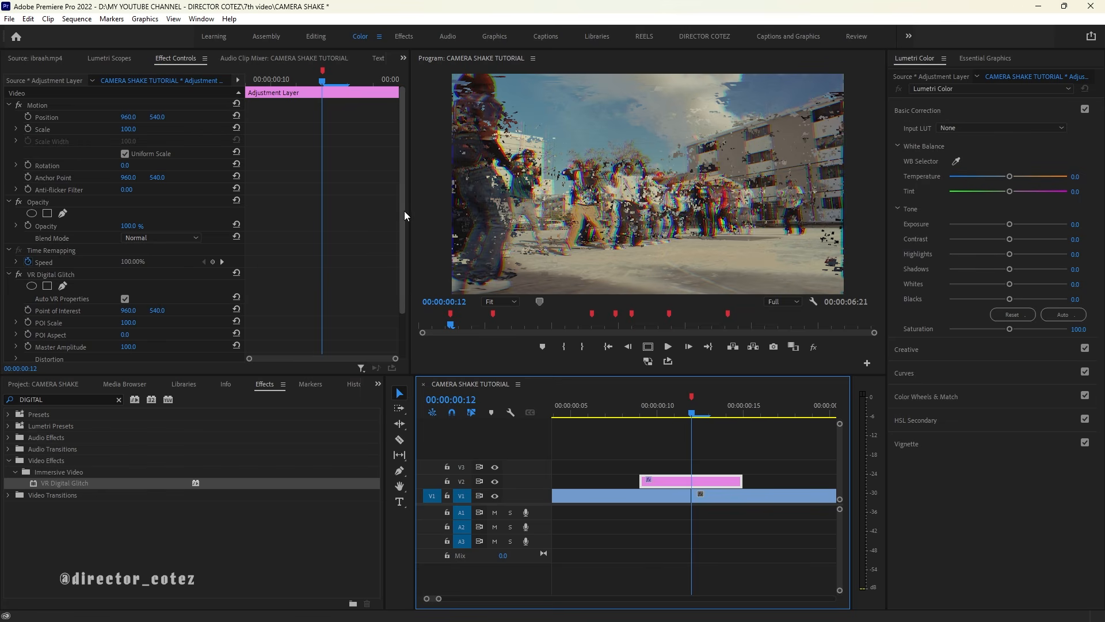
Step: Set the Distortion Rate of the VR Digital Glitch effect to 0, keeping Master Amplitude at 100
drag(402, 194, 401, 302)
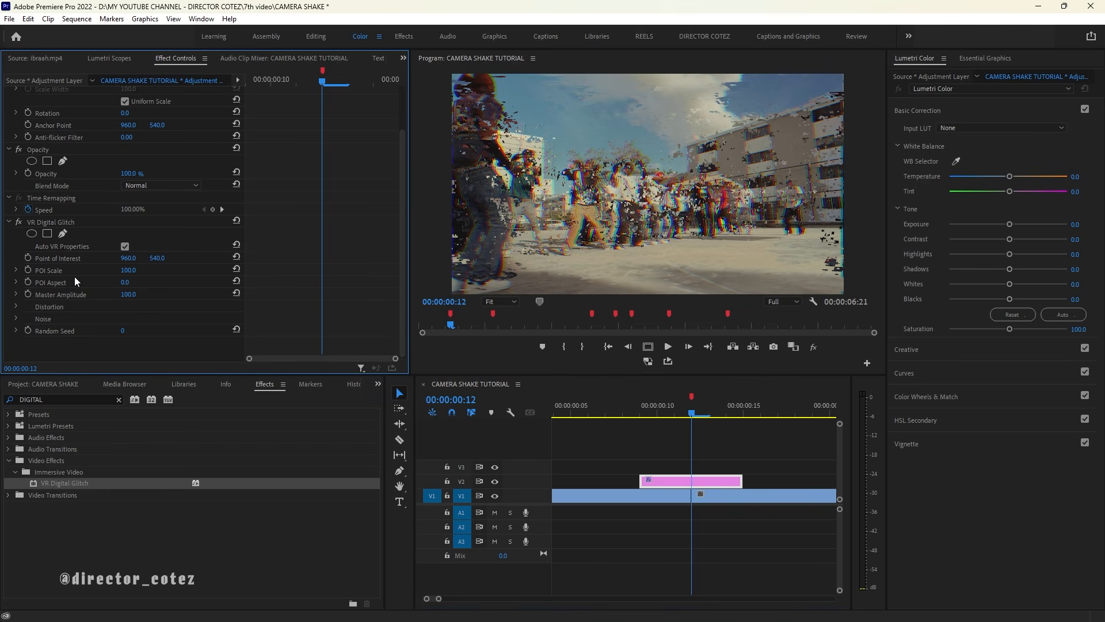
click(16, 306)
scroll(88, 298, down, 3)
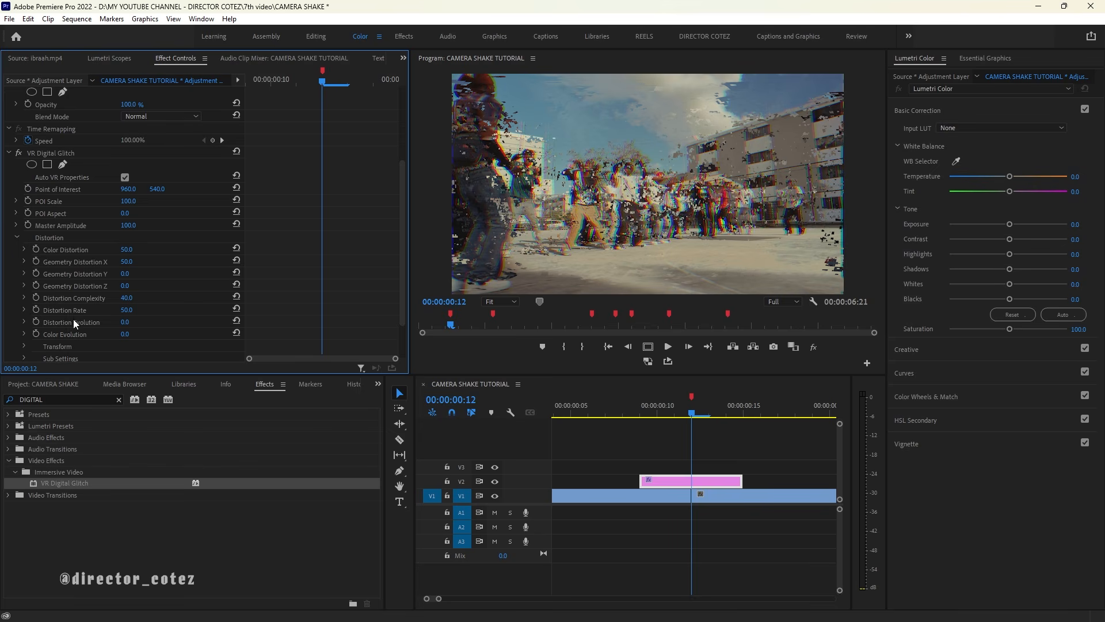
drag(132, 310, 163, 310)
drag(126, 310, 96, 310)
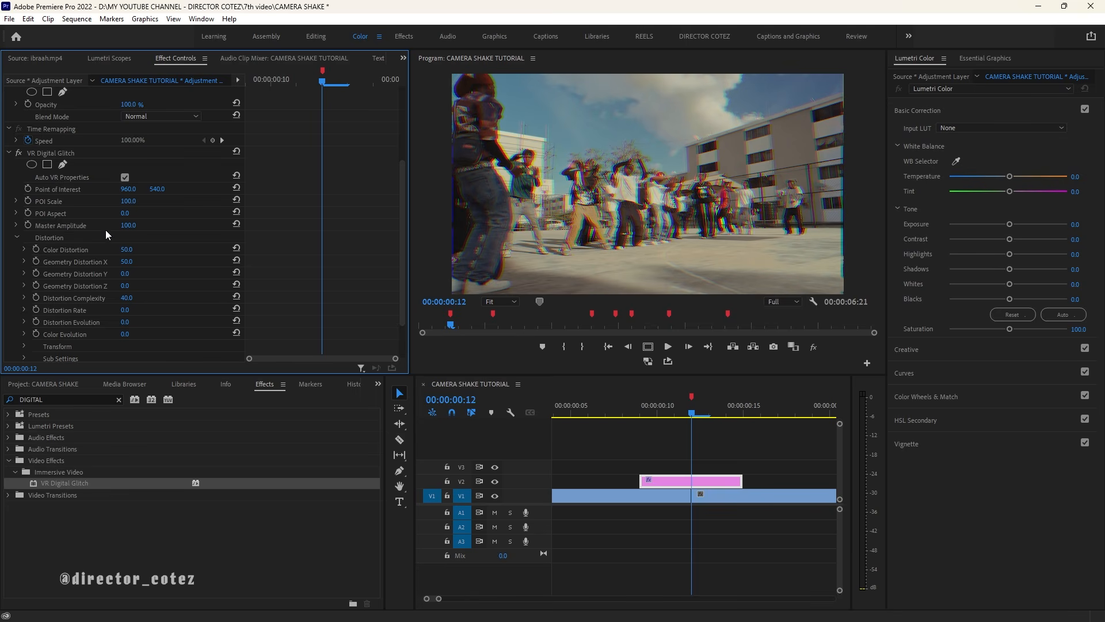
drag(124, 227, 181, 226)
Step: Add a Master Amplitude keyframe of 100 at the first cut, 00:00:00:12, on the adjustment layer's VR Digital Glitch effect
drag(656, 411, 695, 413)
click(686, 479)
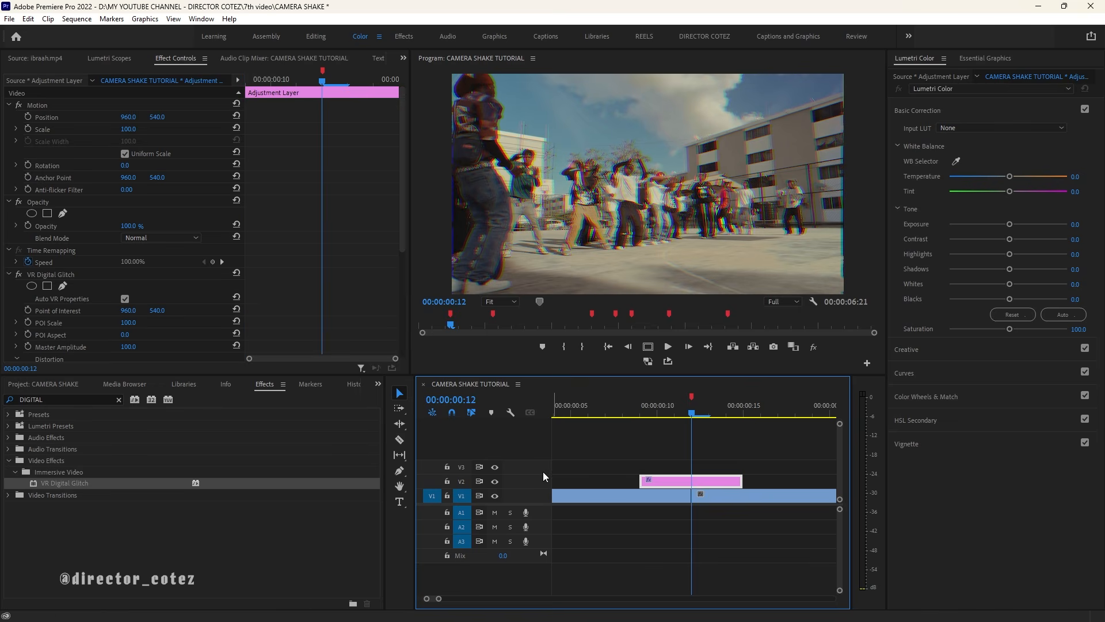
scroll(172, 299, down, 2)
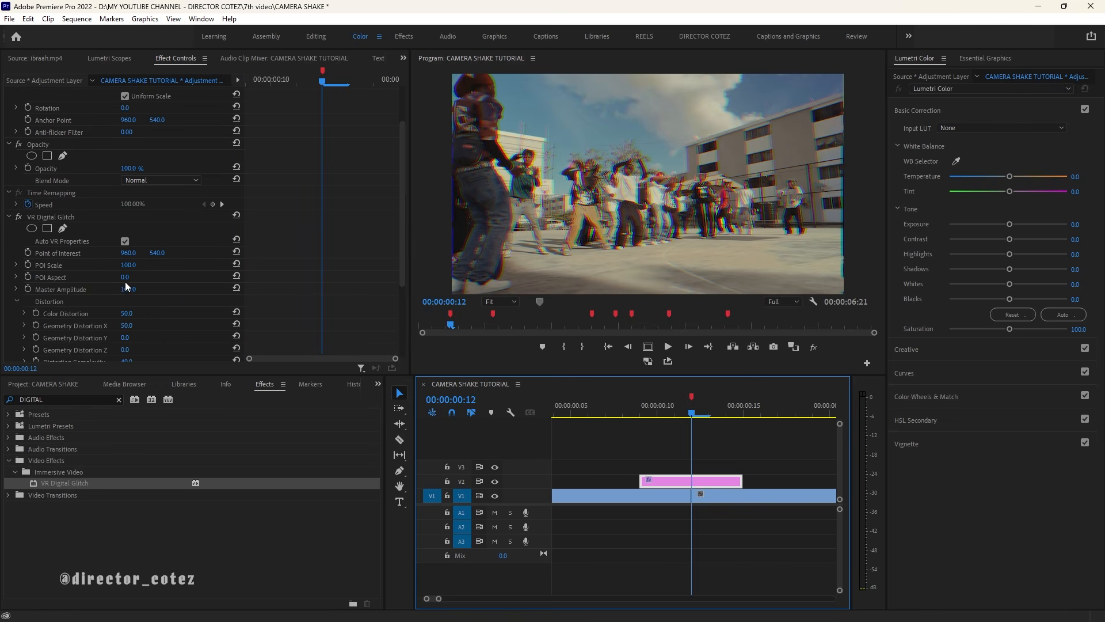
click(28, 288)
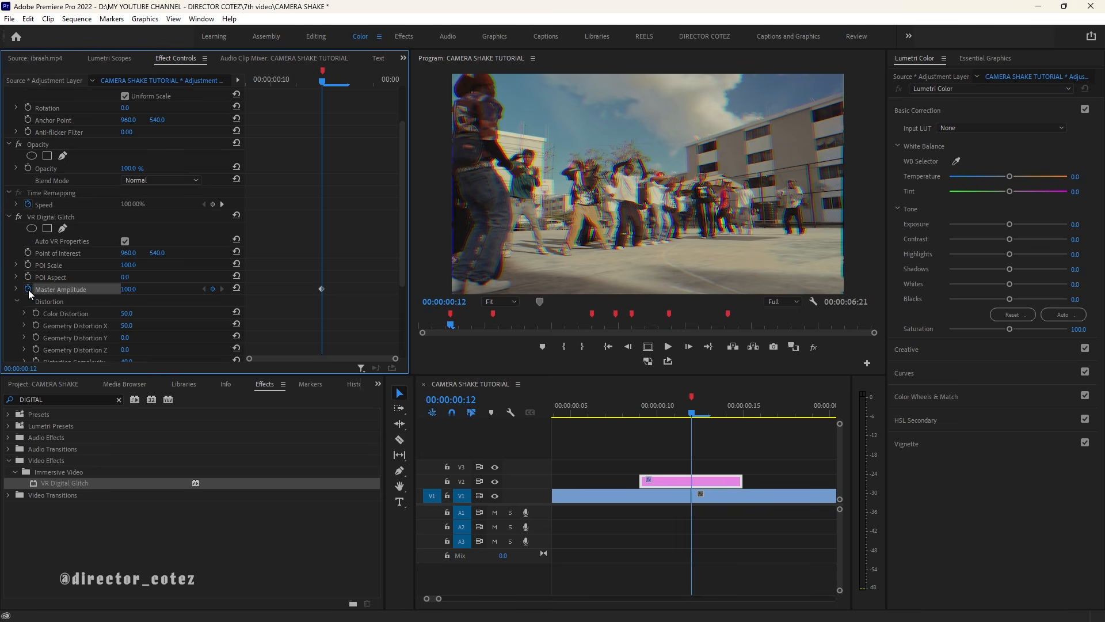
Step: Create a Master Amplitude keyframe of 0 at 00:00:00:11 and move it to the start of the adjustment layer
drag(326, 82, 294, 91)
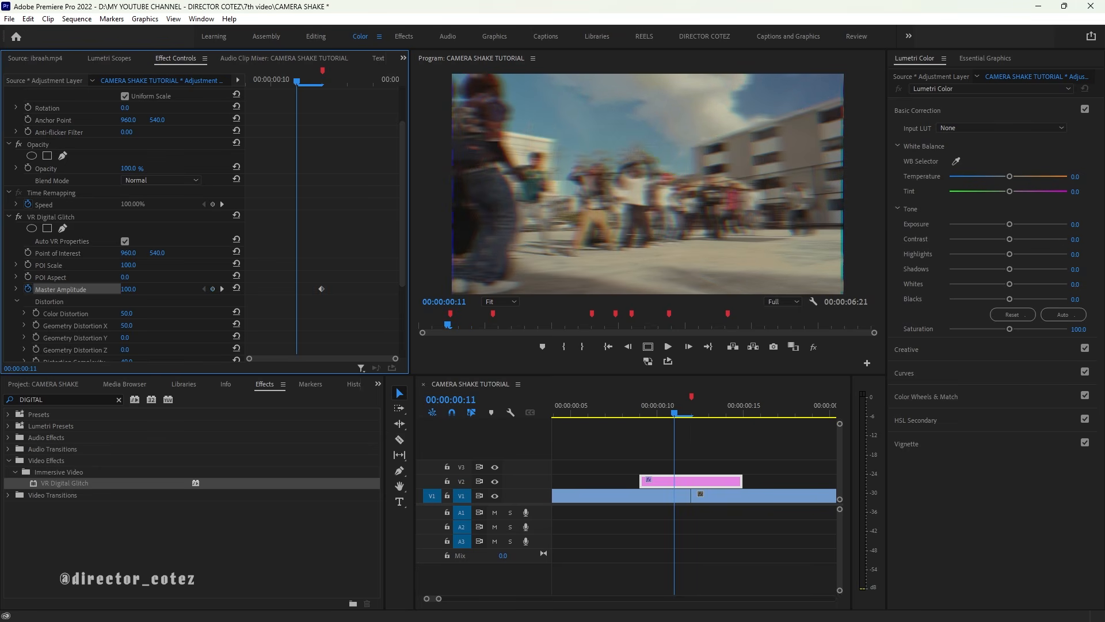
text(0)
key(Return)
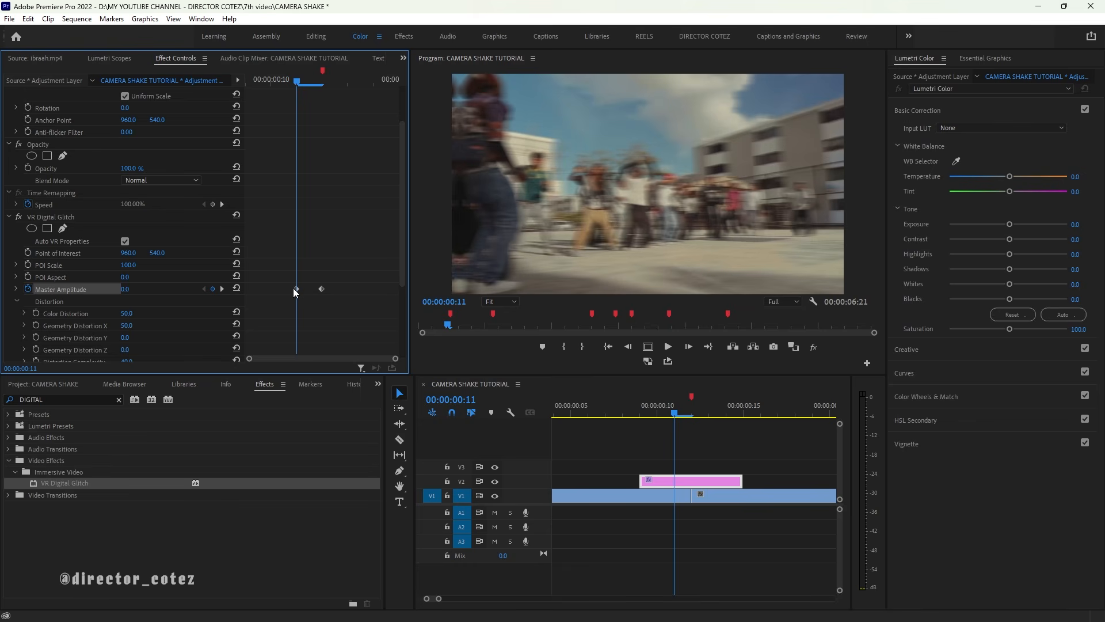
drag(296, 288, 243, 297)
Step: Create a Master Amplitude keyframe of 0 at 00:00:00:13 and move it to the end of the adjustment layer
drag(296, 81, 347, 81)
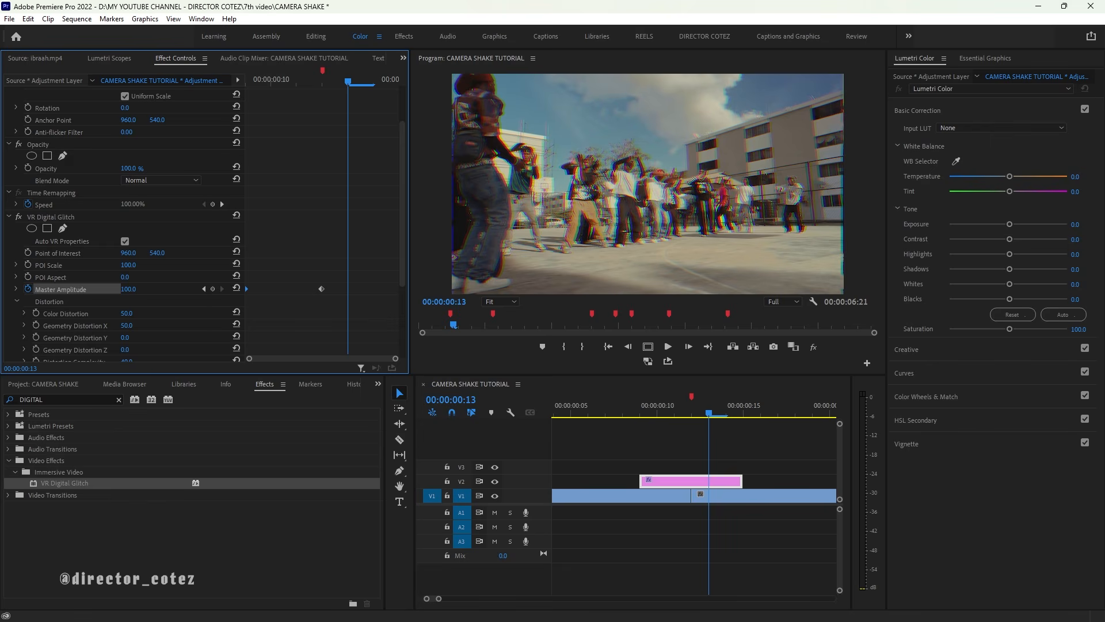
drag(128, 289, 71, 289)
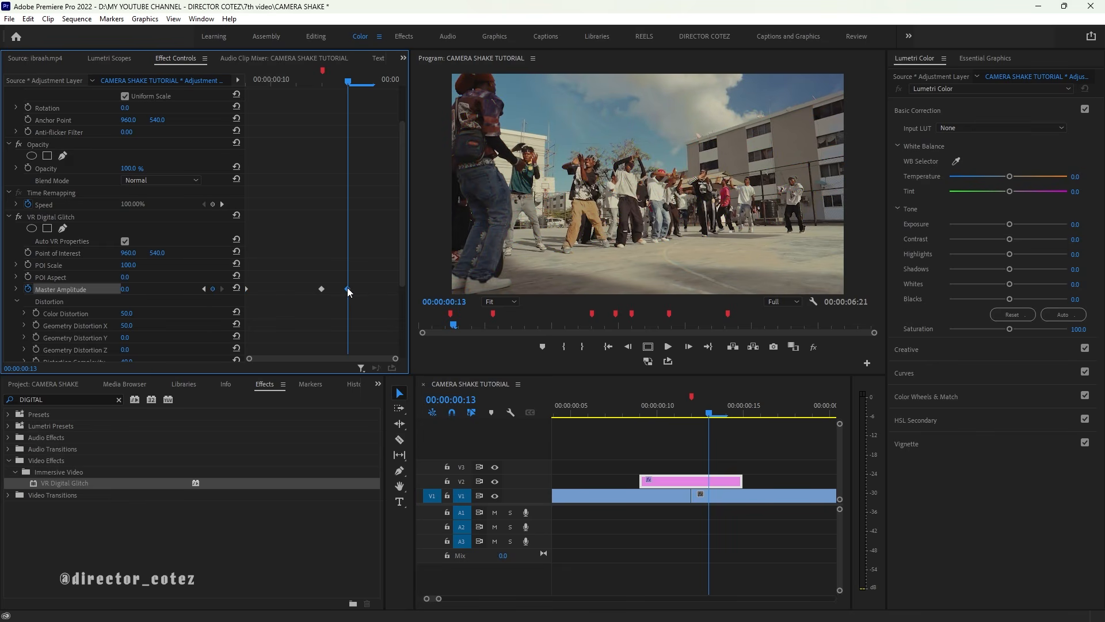
drag(348, 288, 398, 295)
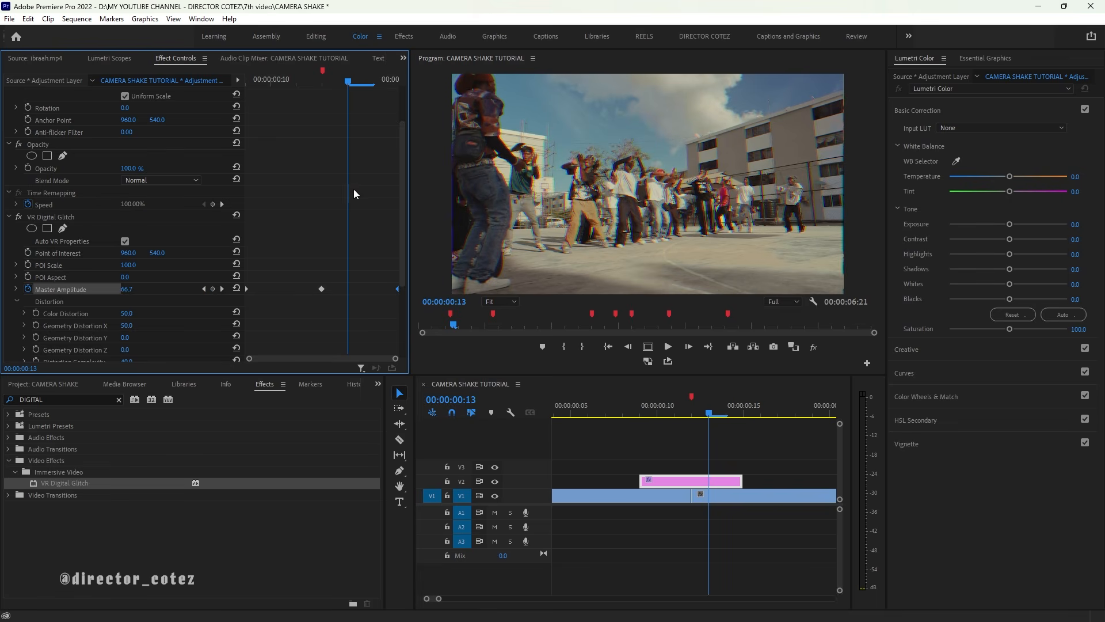
Step: Scrub across the adjustment layer to preview the animated Master Amplitude around the first cut
key(Left)
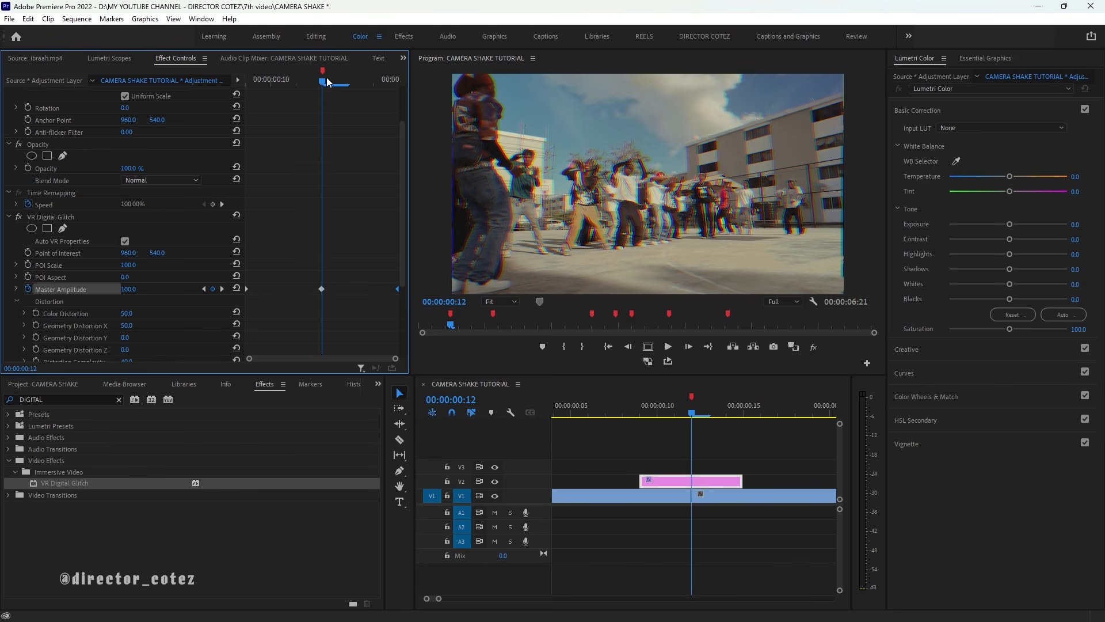
drag(327, 82, 275, 110)
drag(264, 116, 382, 98)
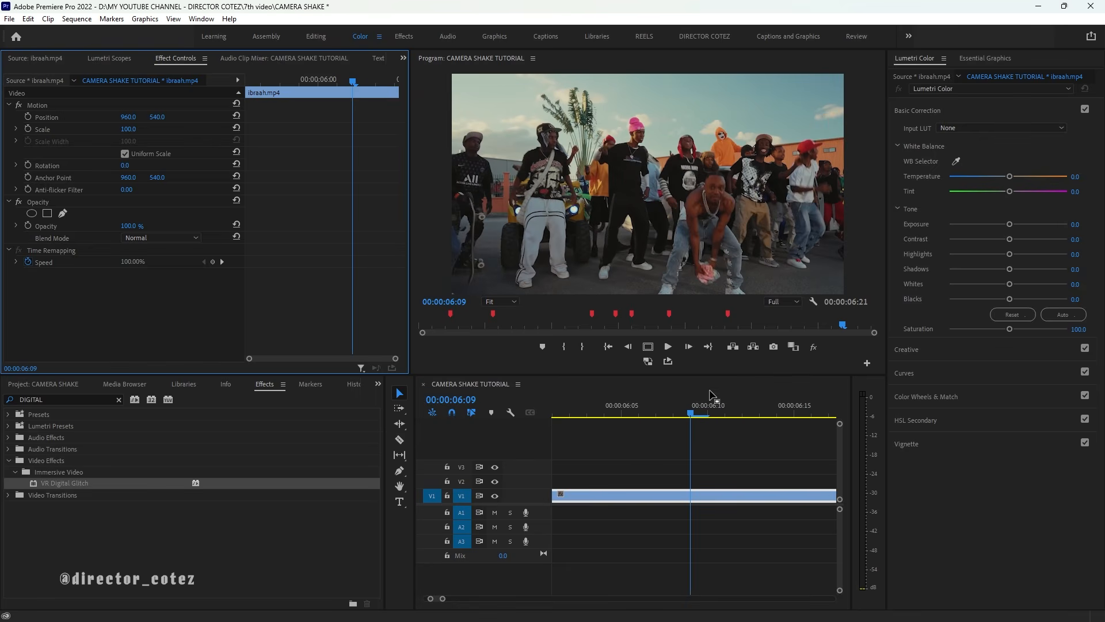
Step: Bring the playhead back to the adjustment layer's start at 00:00:00:09
click(673, 431)
key(minus)
key(minus)
key(minus)
key(minus)
key(minus)
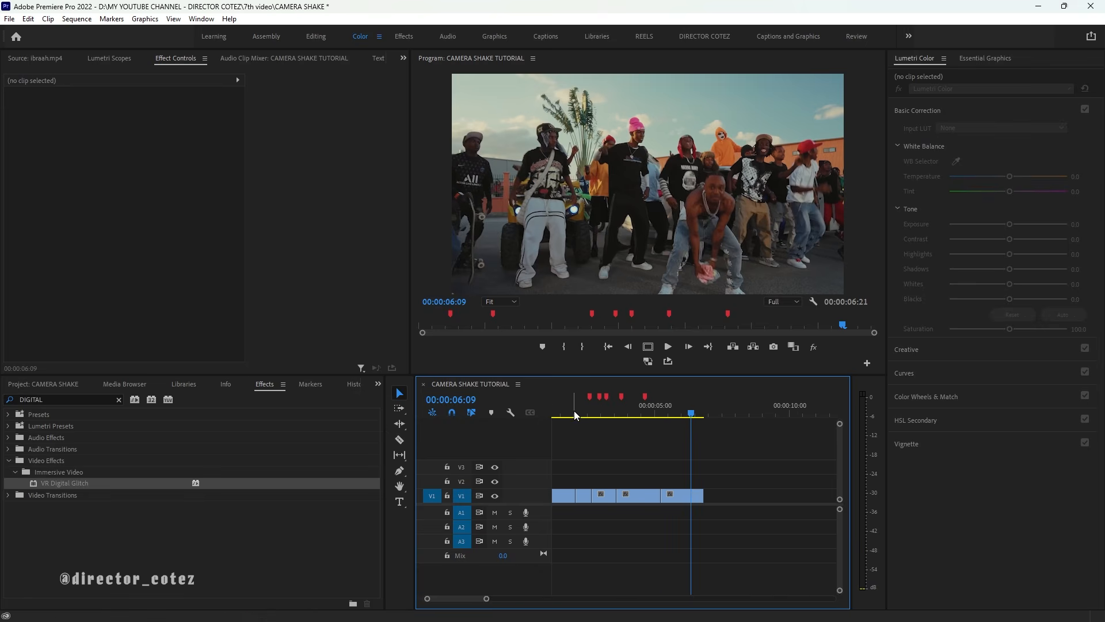
drag(574, 409, 558, 417)
key(equal)
key(equal)
key(equal)
key(equal)
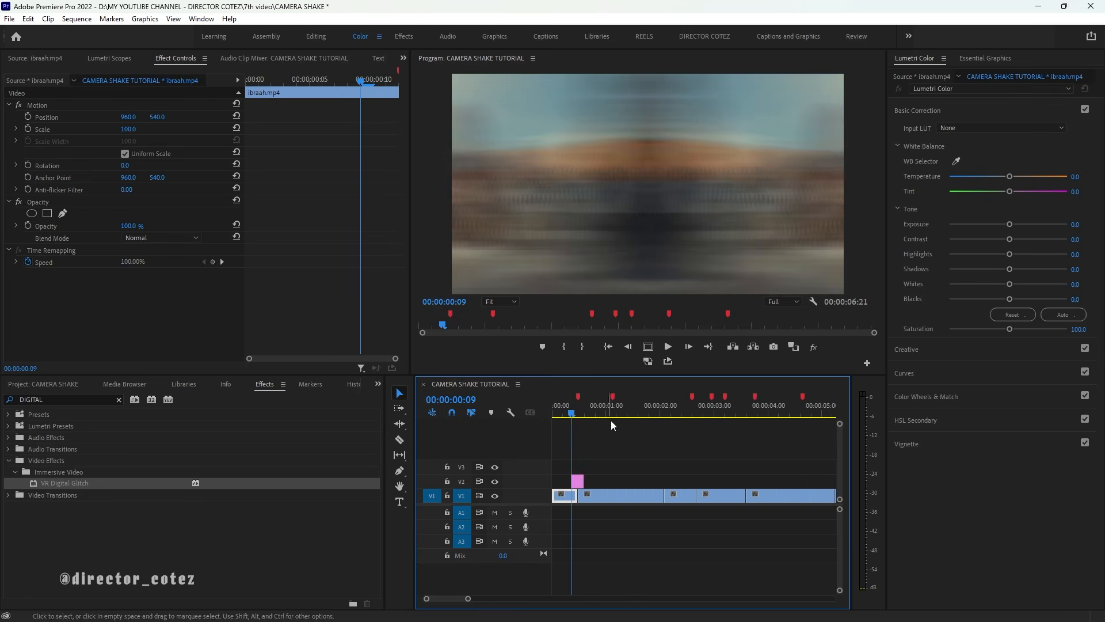
key(equal)
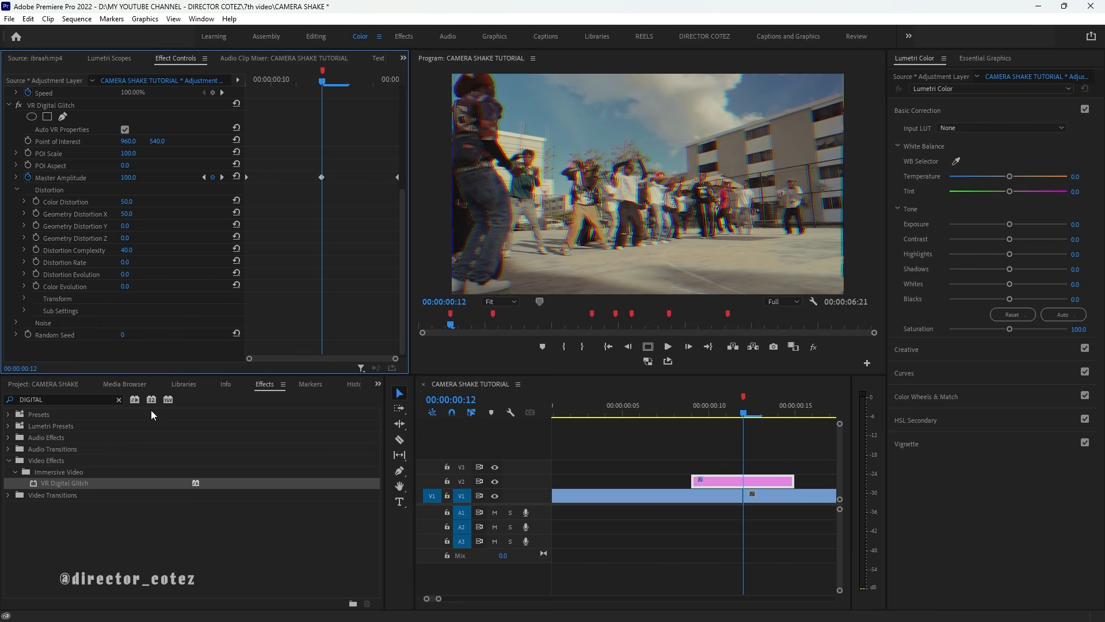
Step: Find the Transform effect in the Distort group and apply it to the adjustment layer below VR Digital Glitch
click(116, 399)
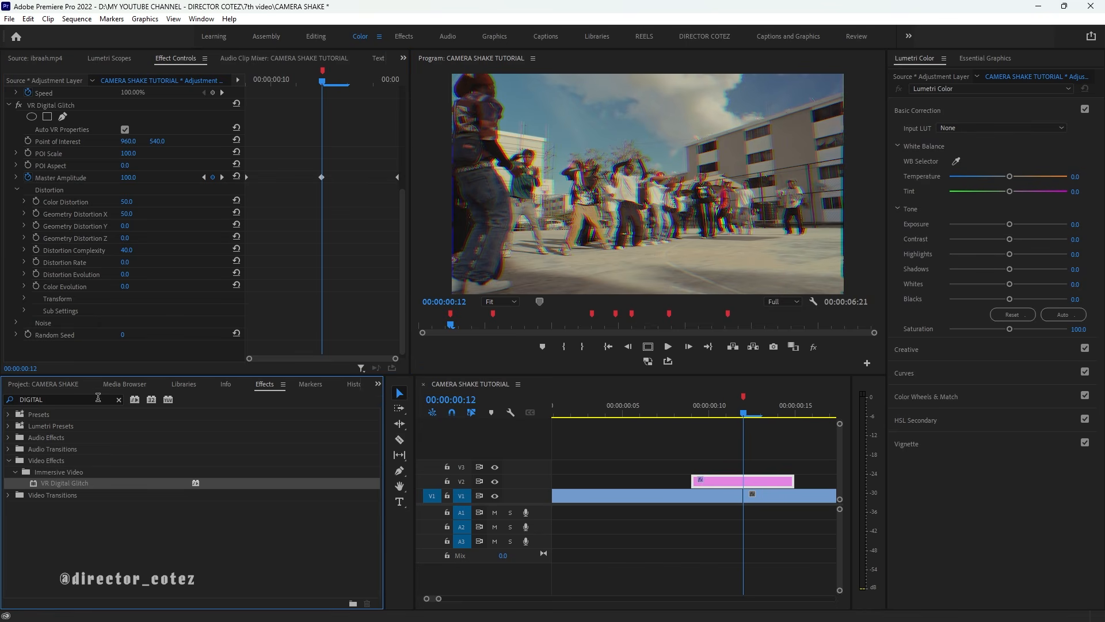
click(116, 399)
click(84, 399)
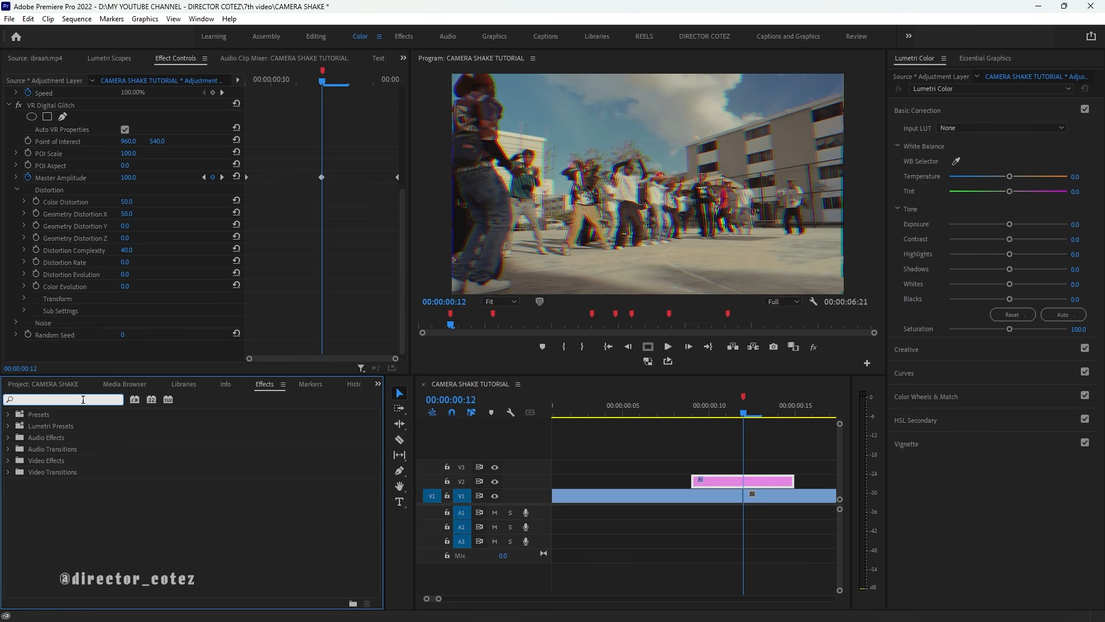
text(TRANS)
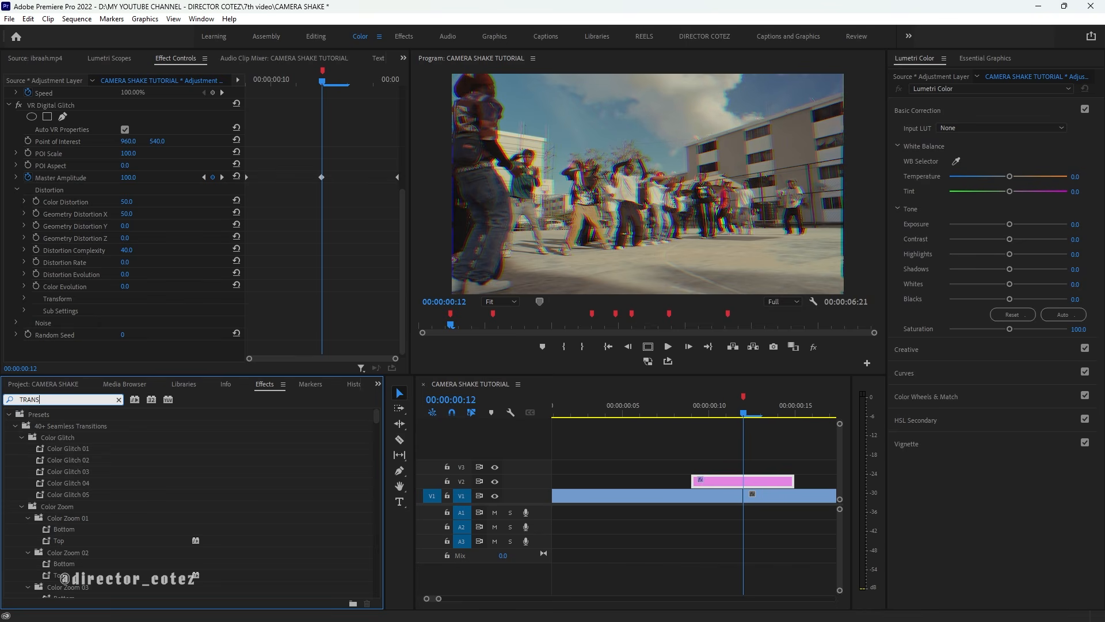
text(FORM)
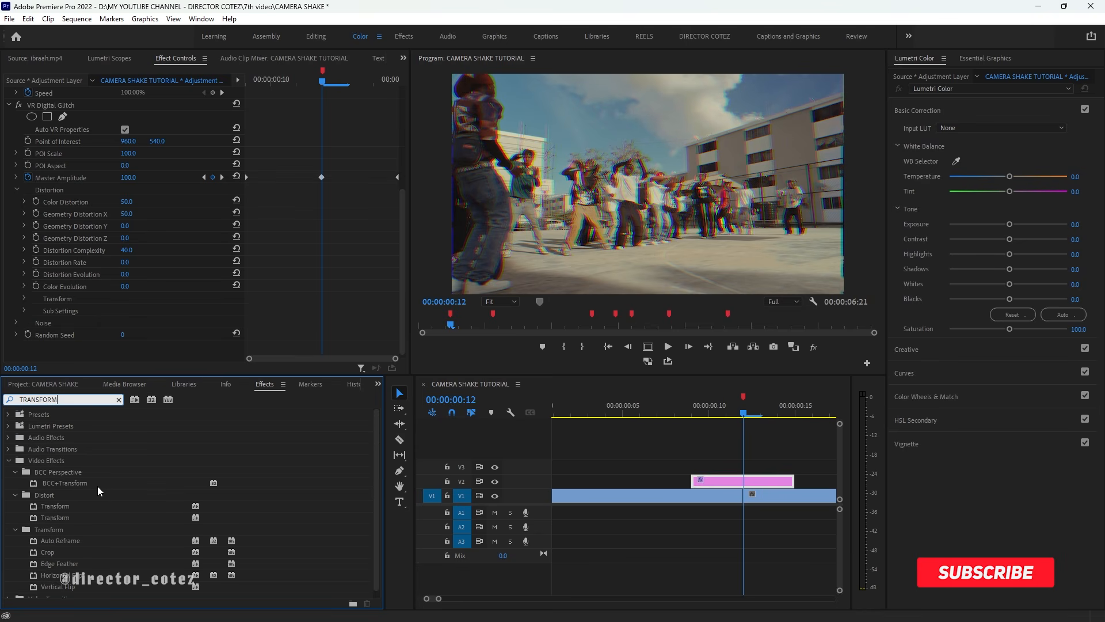
scroll(98, 486, down, 1)
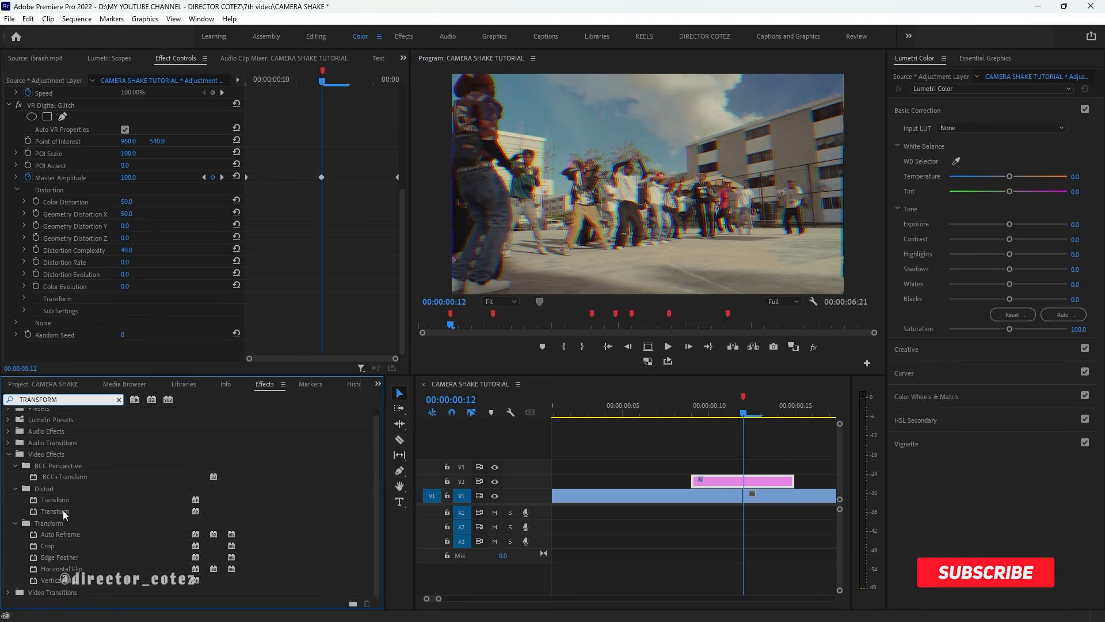
drag(63, 511, 115, 350)
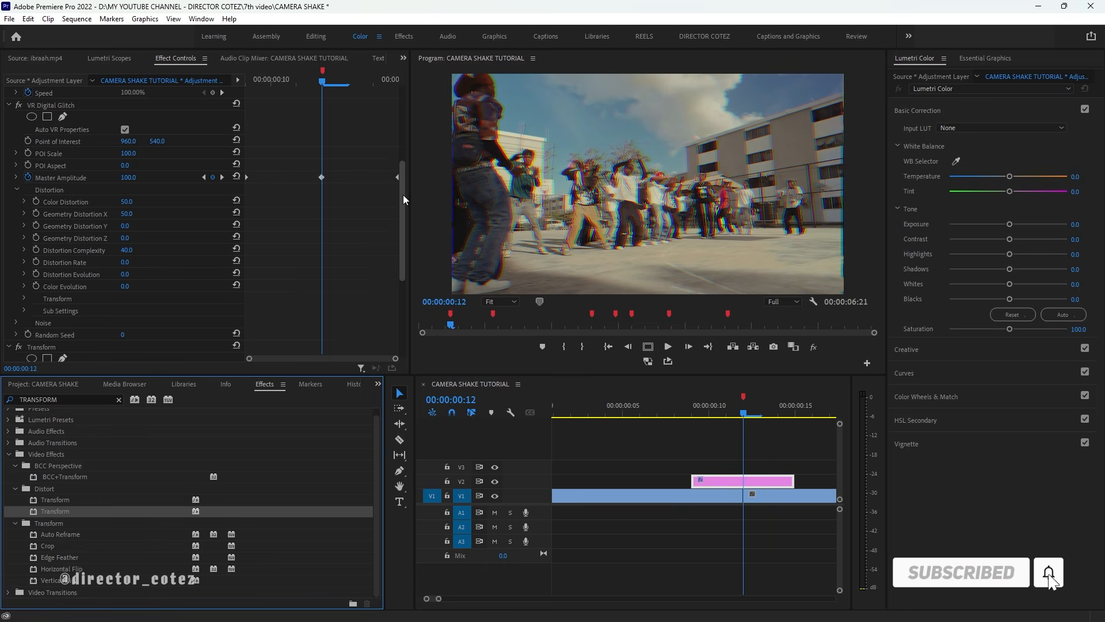
Step: Set the Transform effect's Scale to 110 and add a Position keyframe of 960, 540 at 00:00:00:12
drag(403, 194, 399, 319)
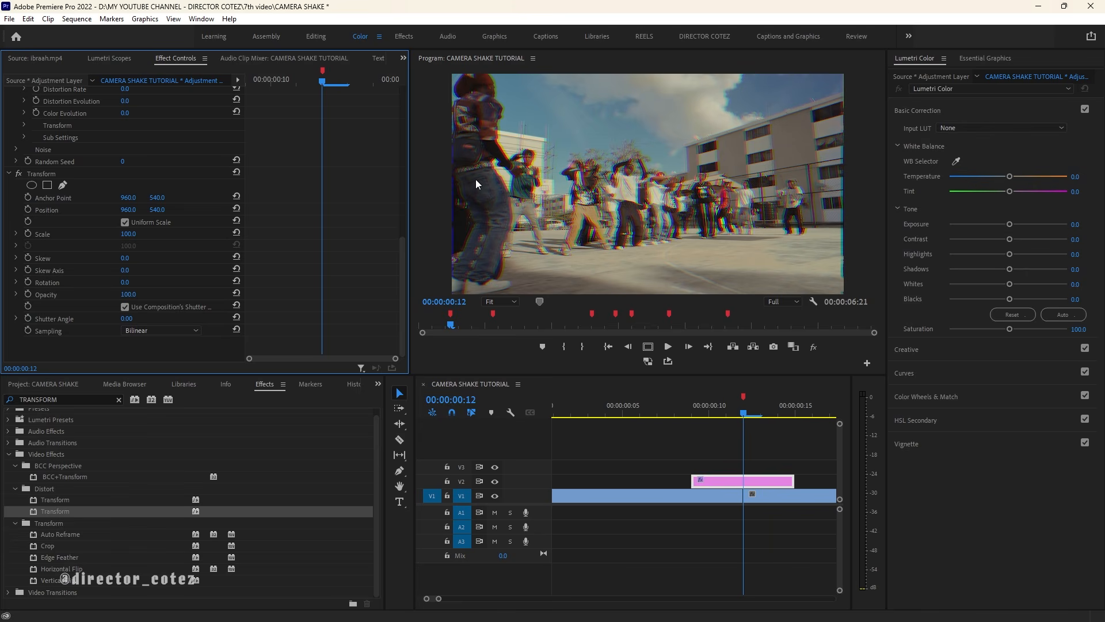
click(136, 233)
text(0)
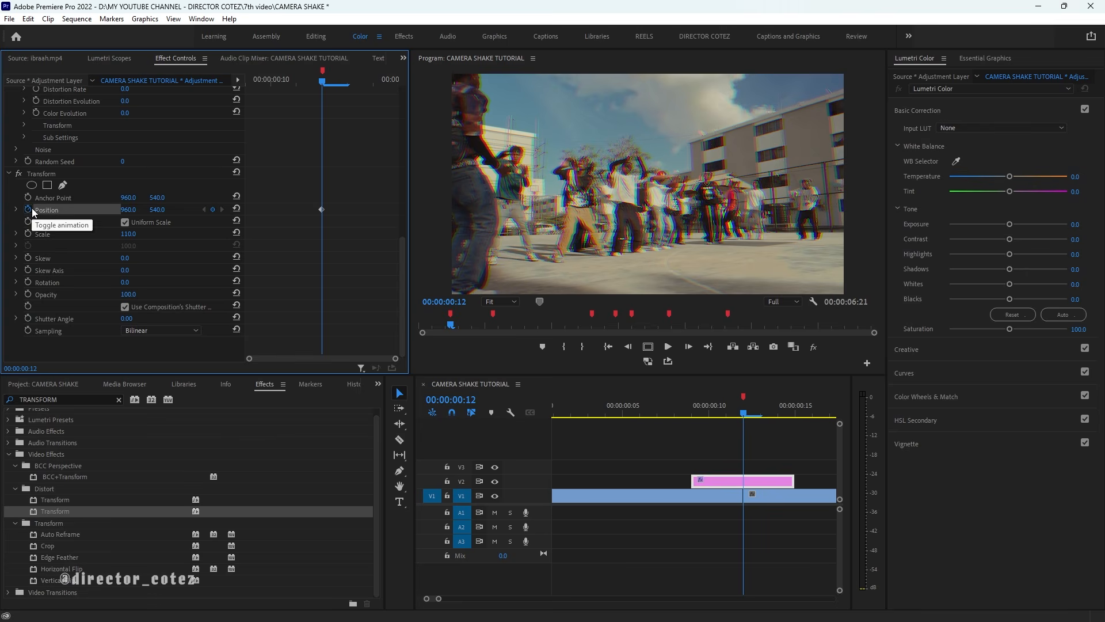
Step: Add Transform Position keyframes of 960, 540 at the adjustment layer's start, 00:00:00:09, and at its end
drag(403, 277, 395, 232)
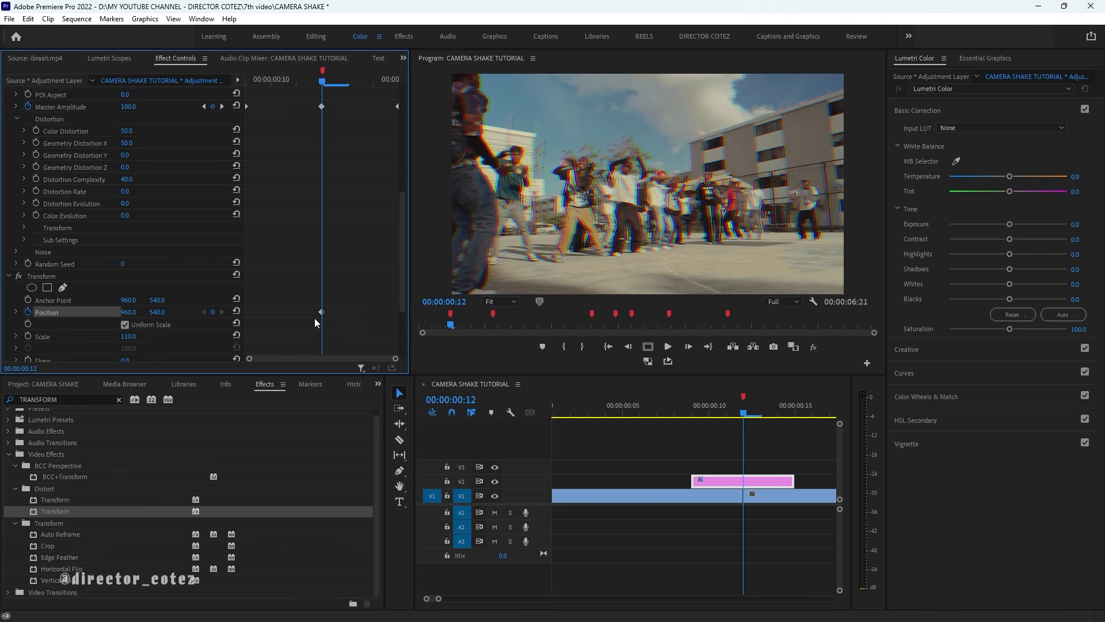
drag(321, 82, 254, 102)
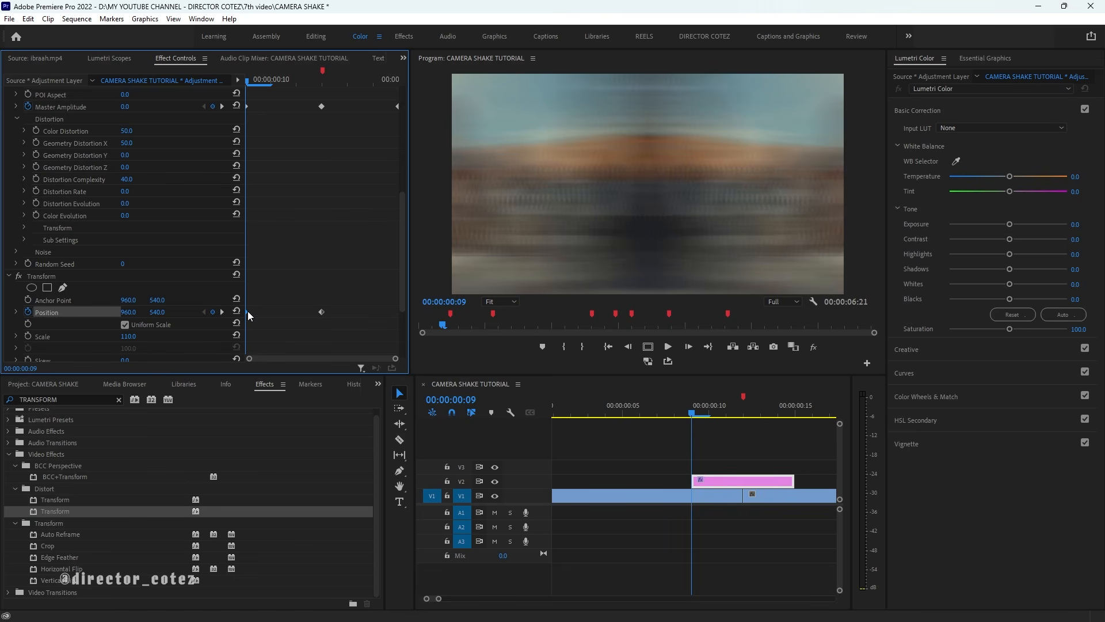
mouse_move(247, 312)
mouse_down()
mouse_move(413, 316)
mouse_move(249, 312)
mouse_up()
Step: Keyframe the Transform effect's horizontal Position to 690 at 00:00:00:10
drag(251, 80, 261, 78)
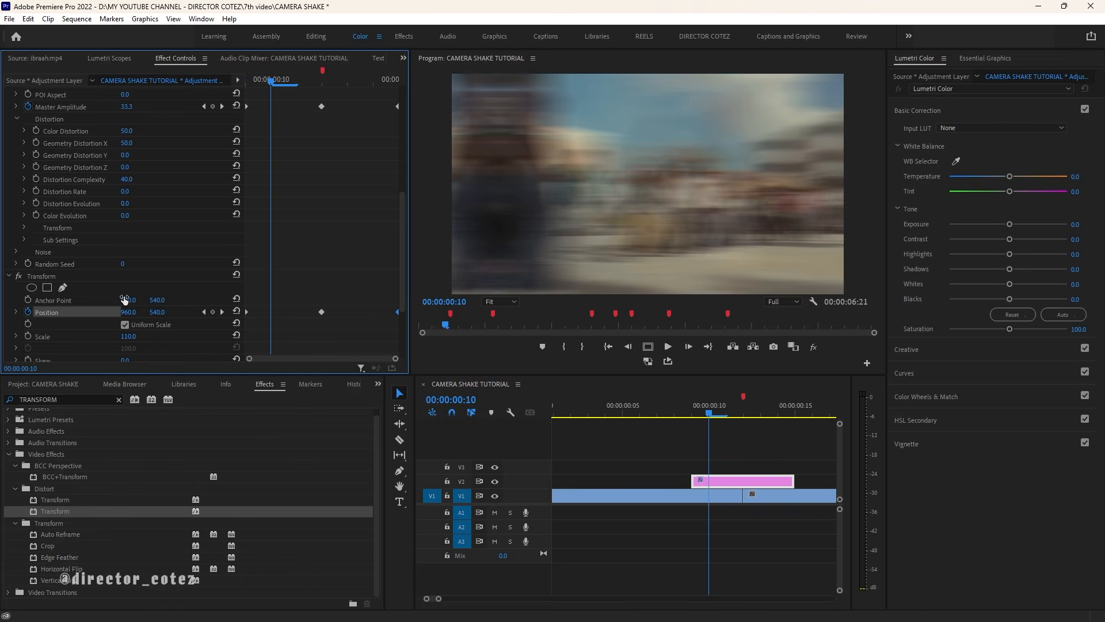
drag(140, 313, 2, 313)
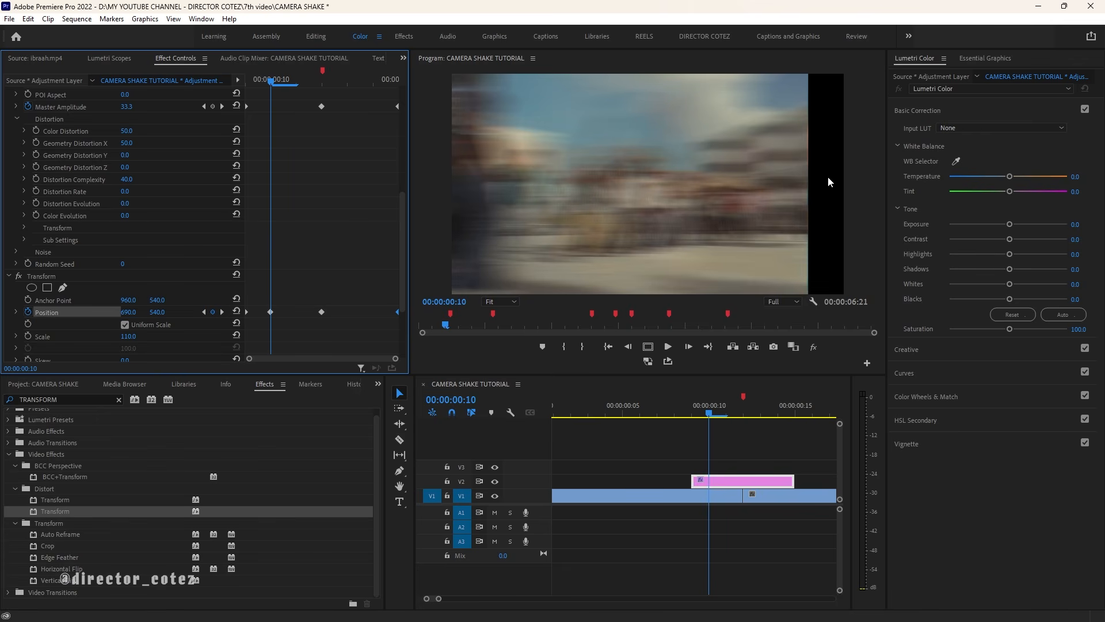
Step: Set the Transform Position keyframe at 00:00:00:10 to 884, 540 and add one of 1028, 590 at 00:00:00:11
drag(130, 312, 223, 313)
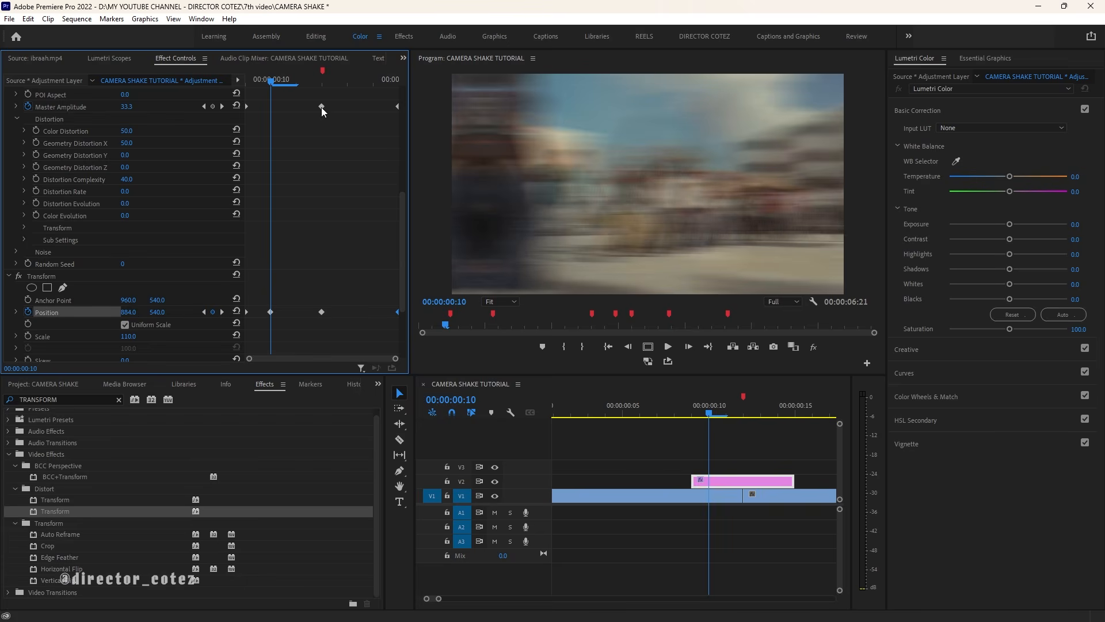
drag(273, 81, 290, 77)
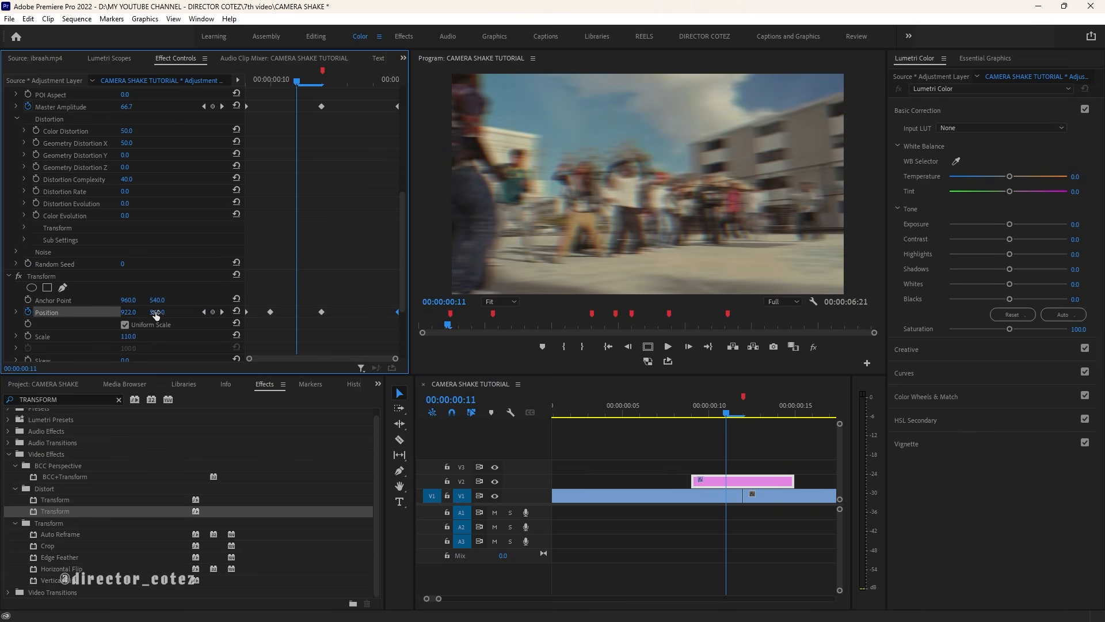
click(128, 312)
text(1100)
key(Return)
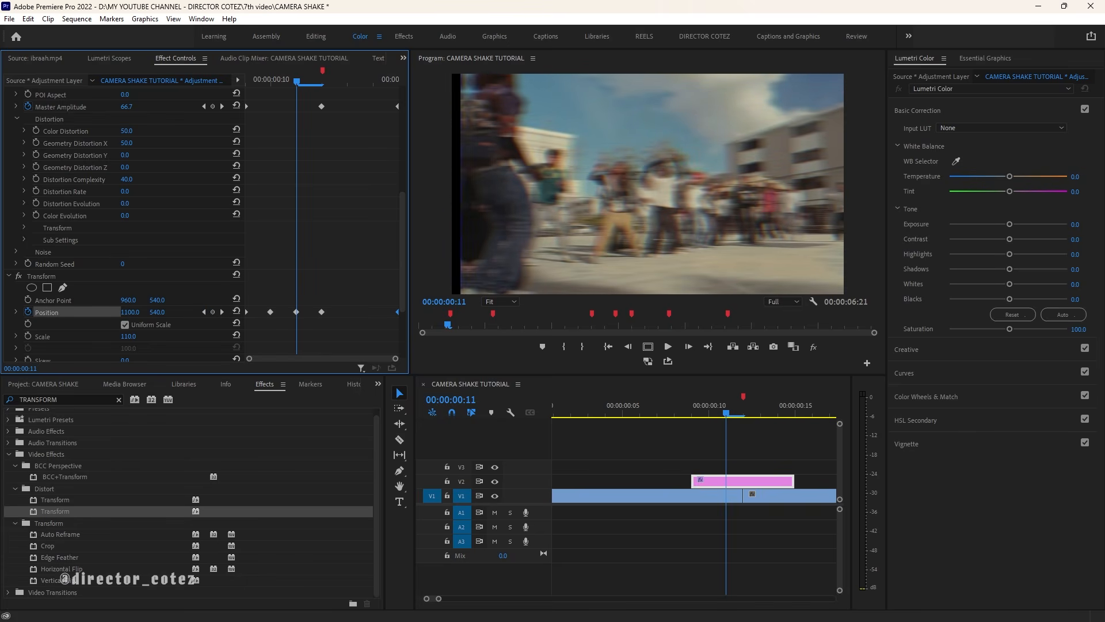
drag(130, 312, 168, 312)
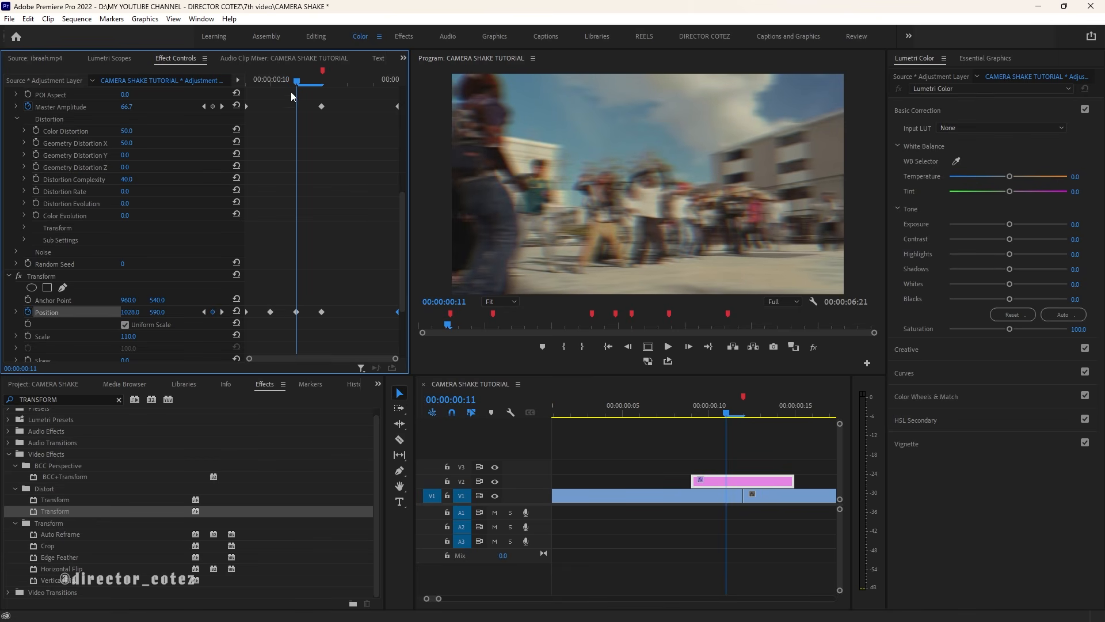
Step: Add Transform Position keyframes of 874, 540 at 00:00:00:13 and 1024.5, 519 at 00:00:00:14
click(314, 84)
drag(321, 87, 345, 86)
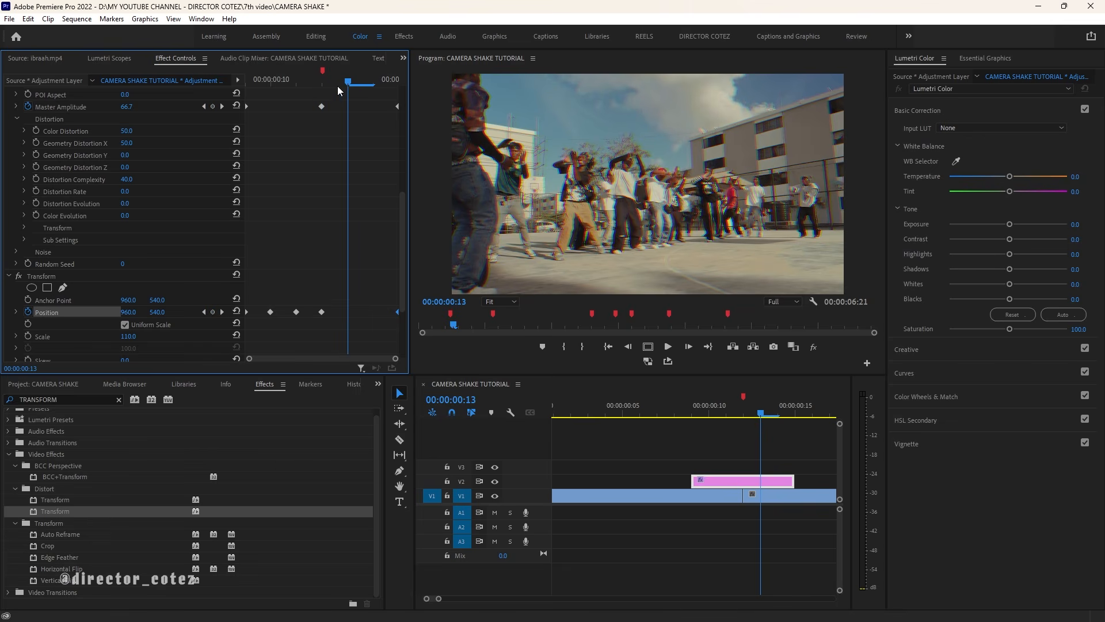
drag(133, 312, 83, 312)
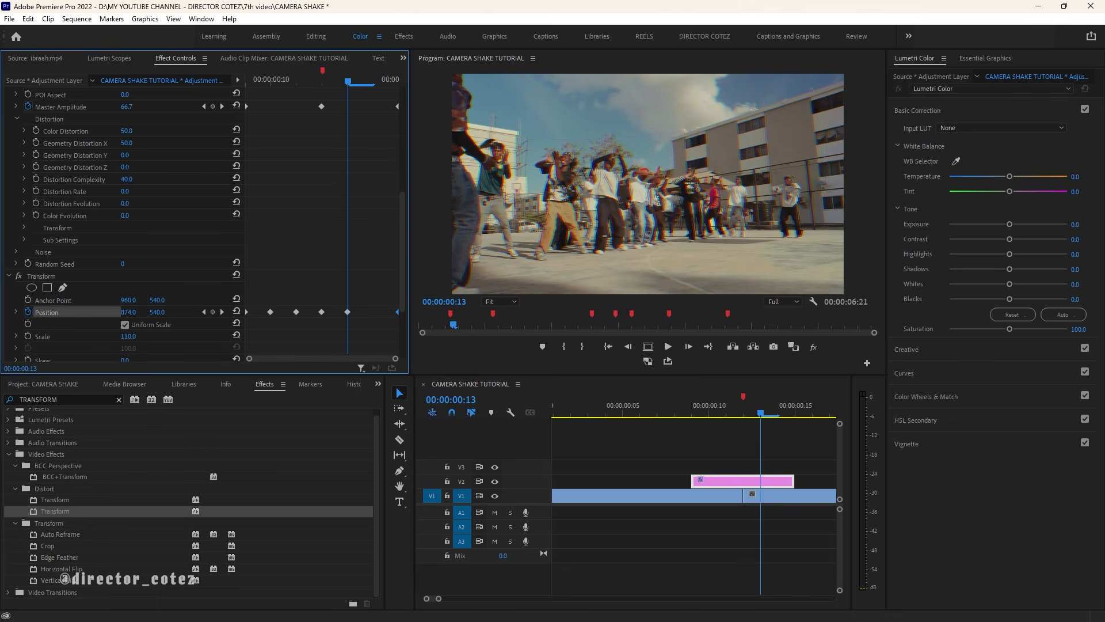
click(363, 86)
drag(163, 313, 190, 311)
click(349, 312)
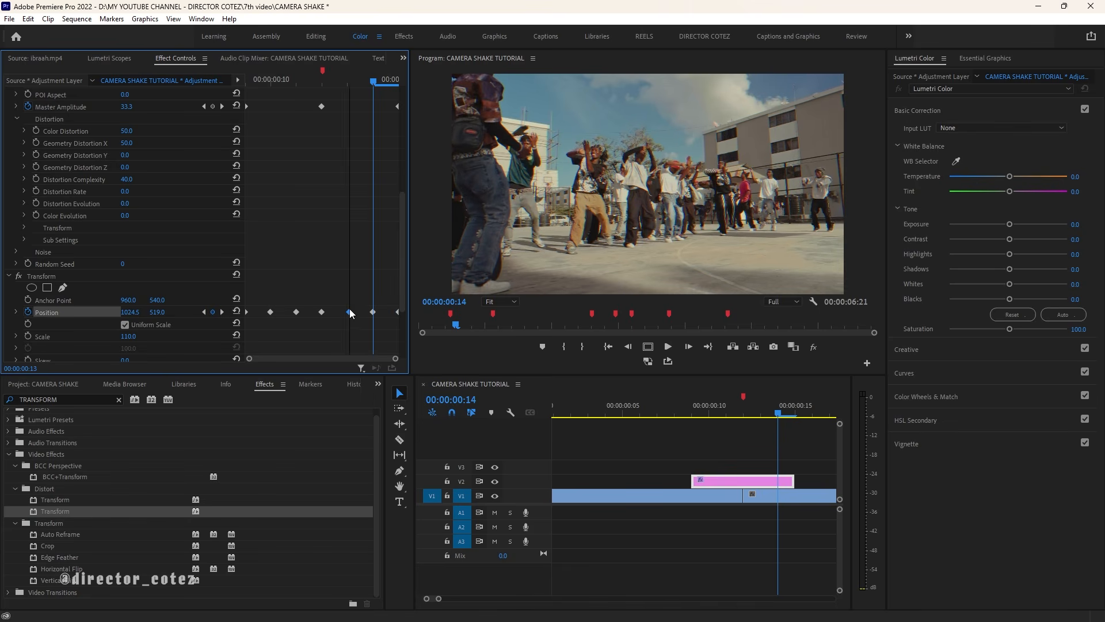
Step: Scrub back and forth across the first cut to preview the shake on the adjustment layer
mouse_move(776, 414)
mouse_down()
mouse_move(728, 421)
mouse_move(786, 419)
mouse_move(689, 432)
mouse_move(761, 420)
mouse_up()
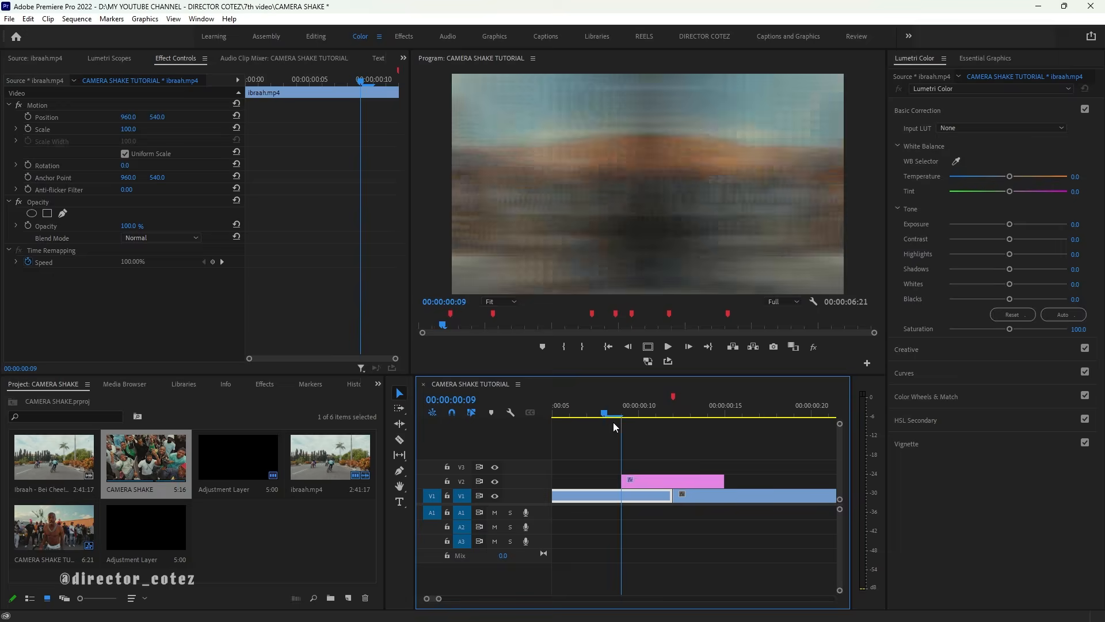
drag(613, 426, 708, 420)
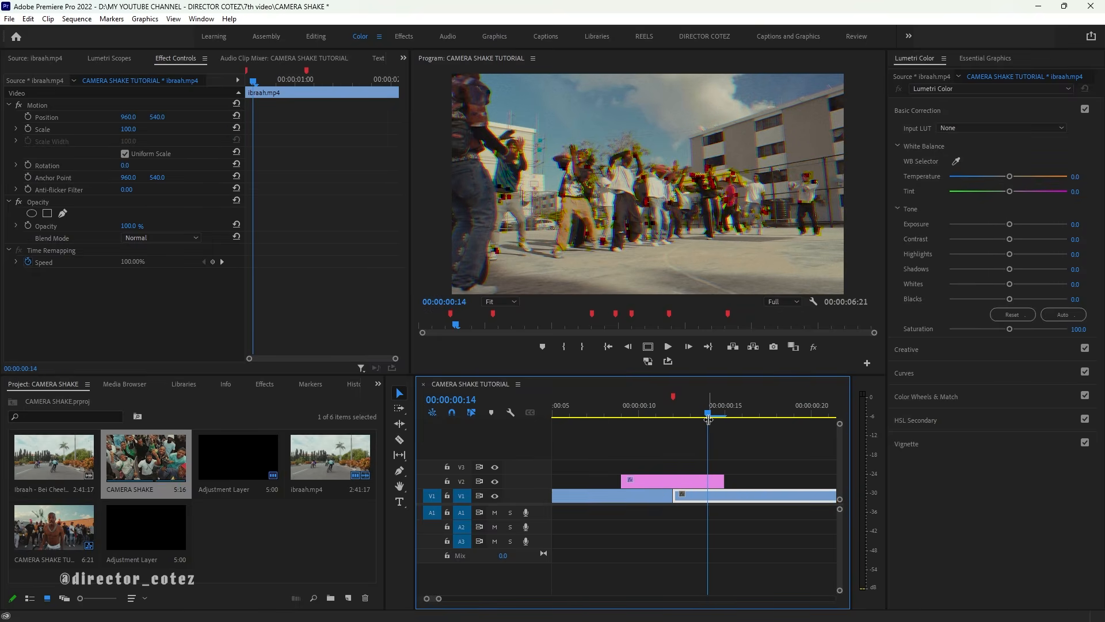
key(minus)
key(minus)
mouse_move(583, 411)
mouse_down()
mouse_move(573, 409)
mouse_move(635, 420)
mouse_move(570, 416)
mouse_move(626, 417)
mouse_move(646, 405)
mouse_move(564, 408)
mouse_up()
drag(589, 409, 641, 415)
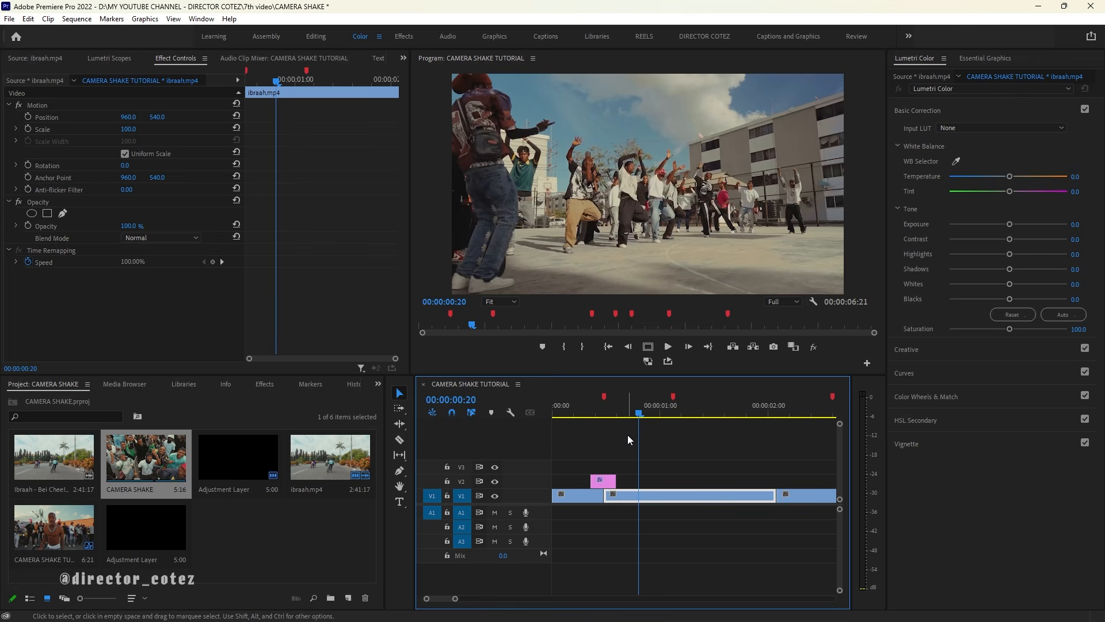
Step: Place a second adjustment layer on V2 after the first one and set its duration to 6 frames
click(228, 456)
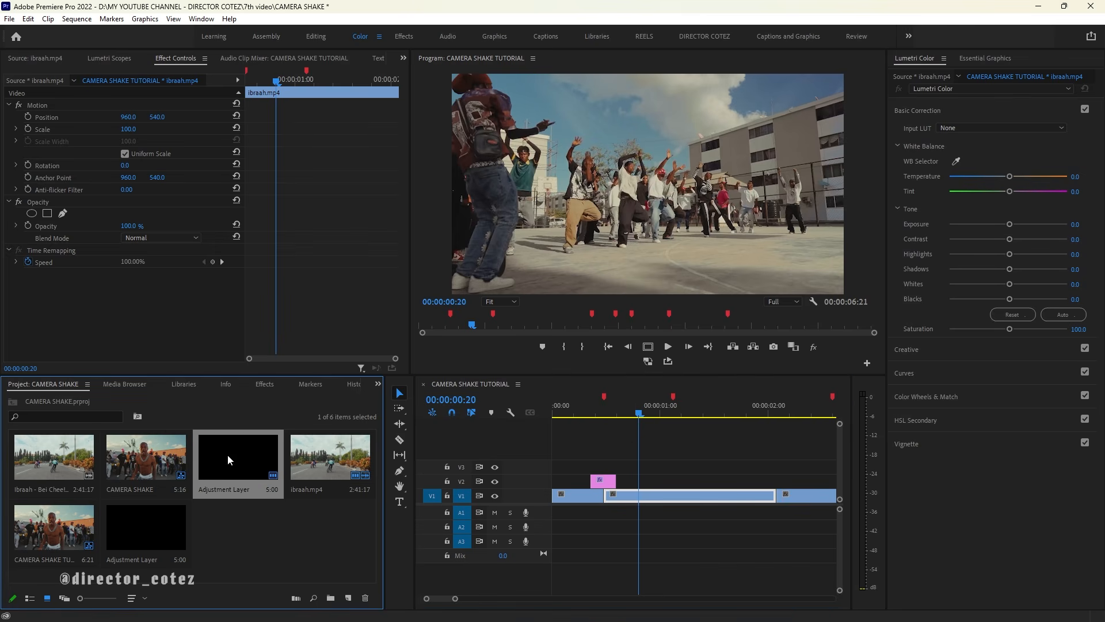
drag(227, 454, 651, 478)
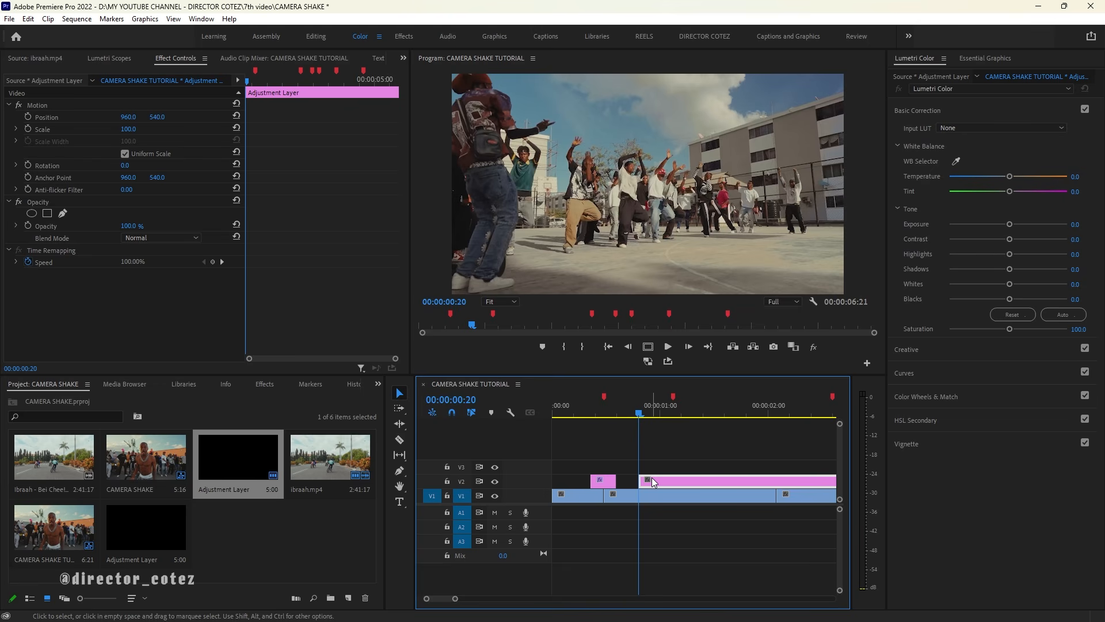
key(ctrl+r)
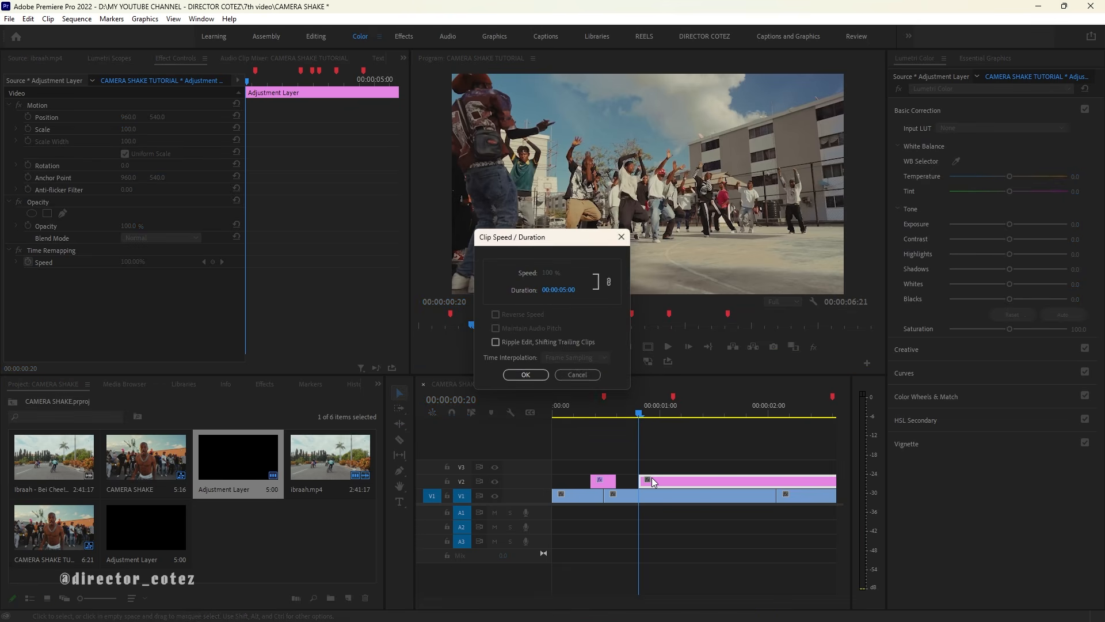
click(569, 290)
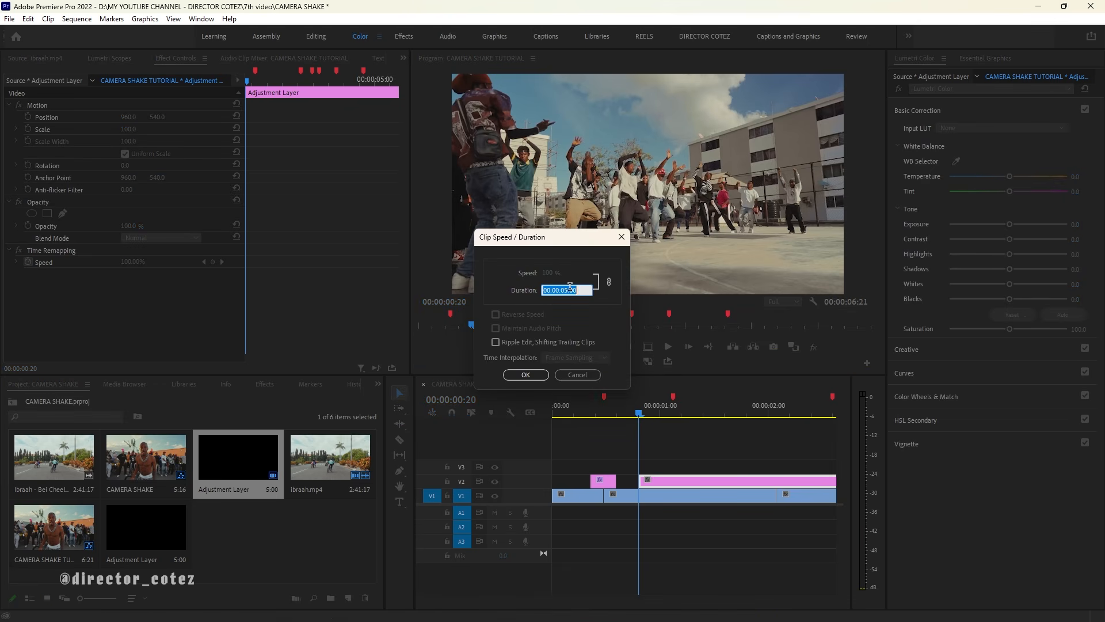
text(6)
click(538, 375)
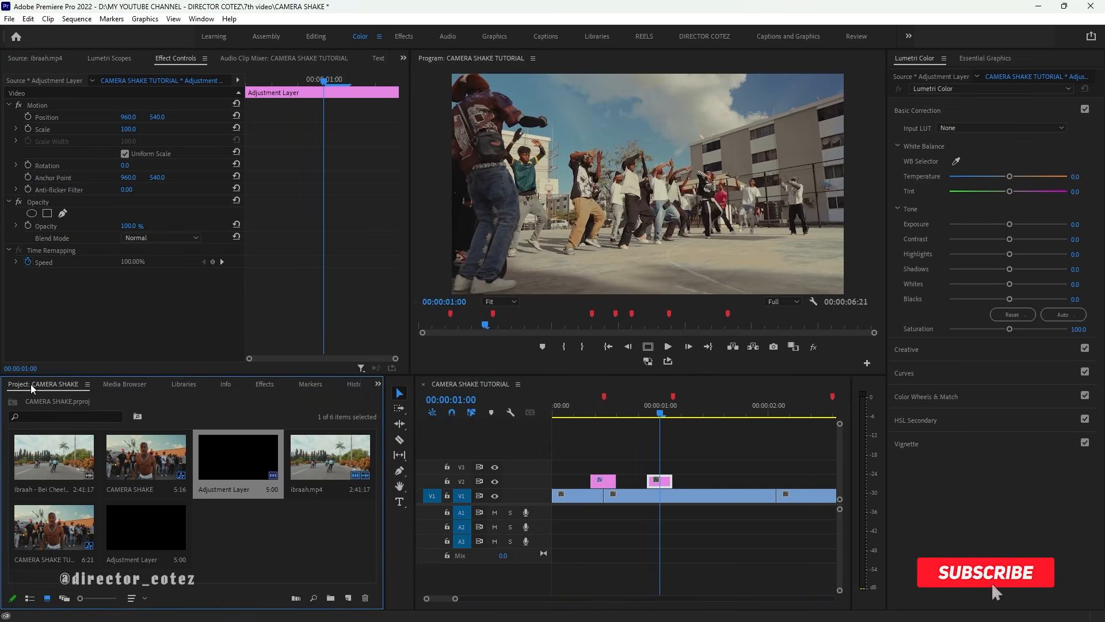
Step: Search the effects for CHROMAT and apply VR Chromatic Aberrations to the second adjustment layer
click(256, 385)
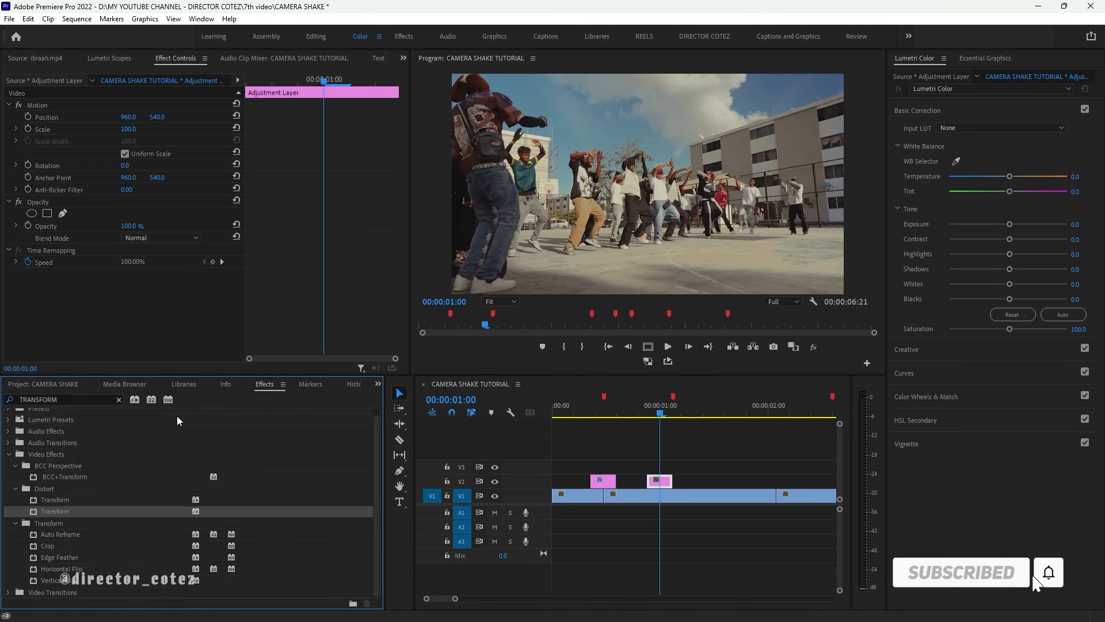
click(119, 400)
text(C)
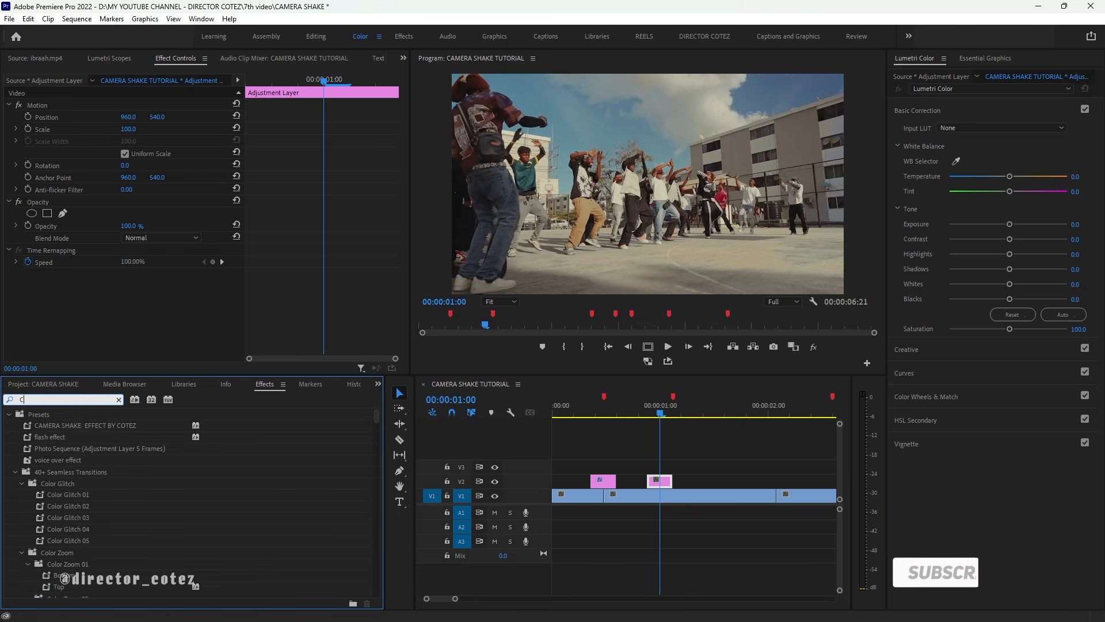
text(HROMAT)
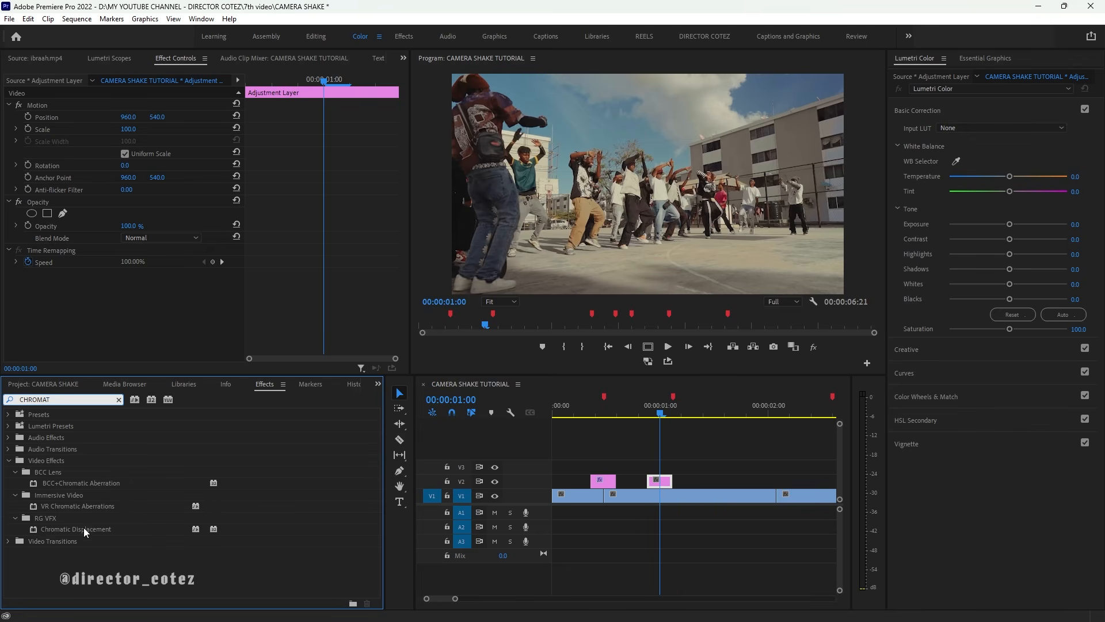
click(90, 506)
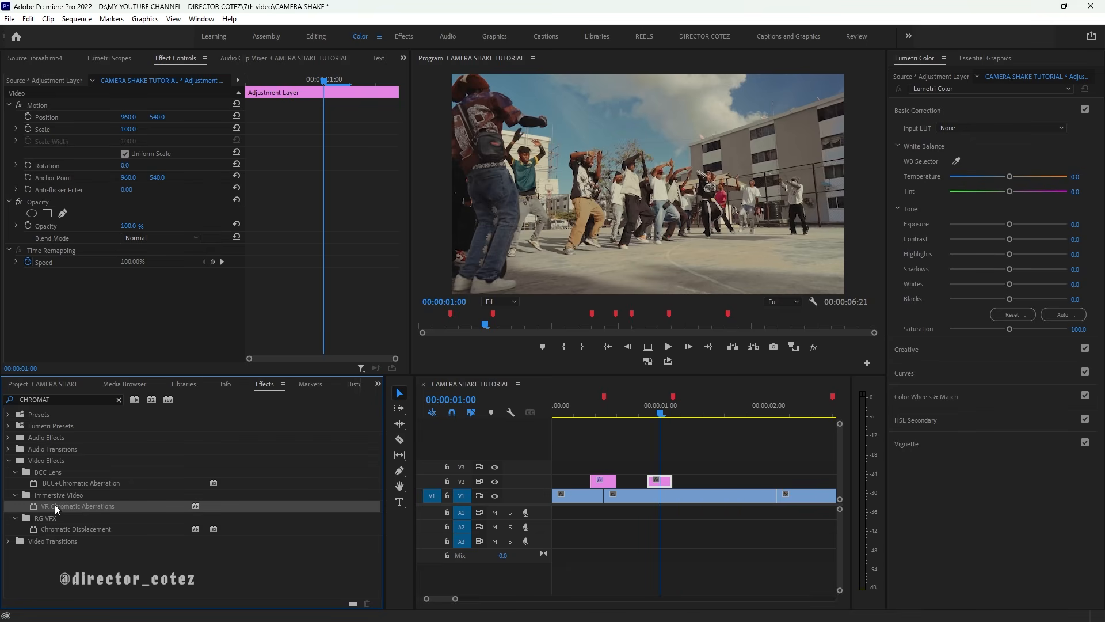
drag(54, 504, 668, 481)
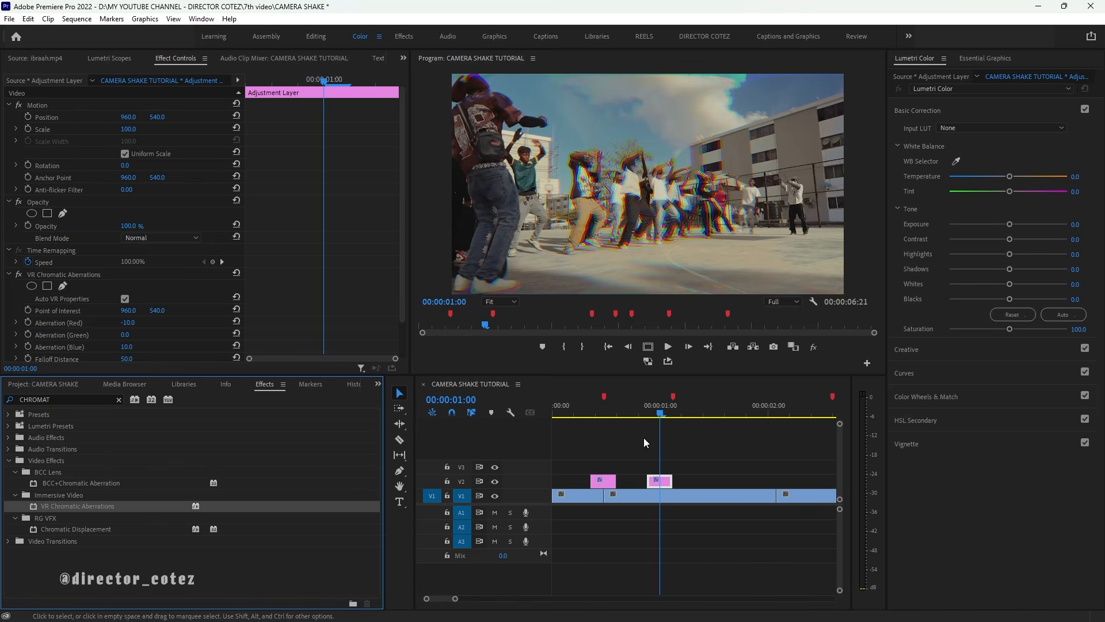
Step: Switch VR Chromatic Aberrations off and on repeatedly to compare the picture with and without it
click(19, 275)
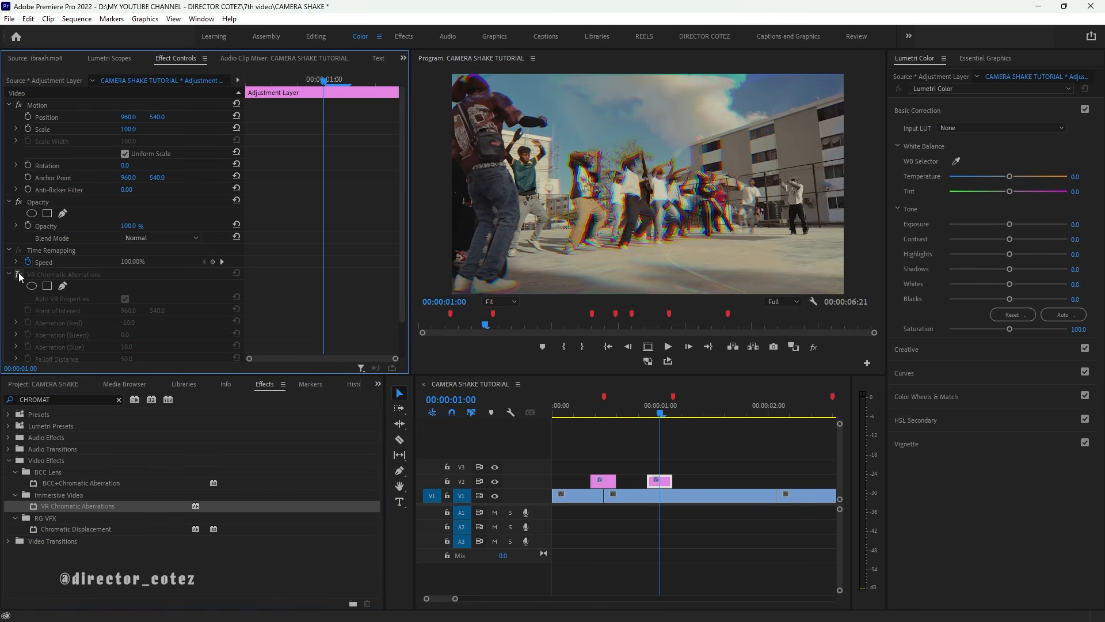
click(19, 275)
click(19, 275)
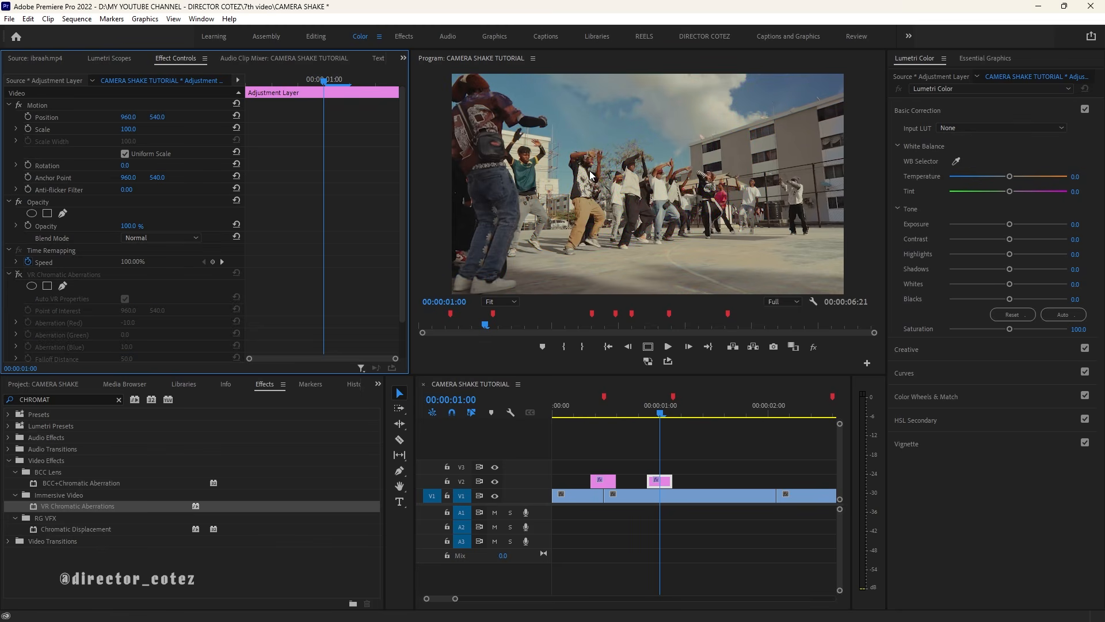
click(19, 275)
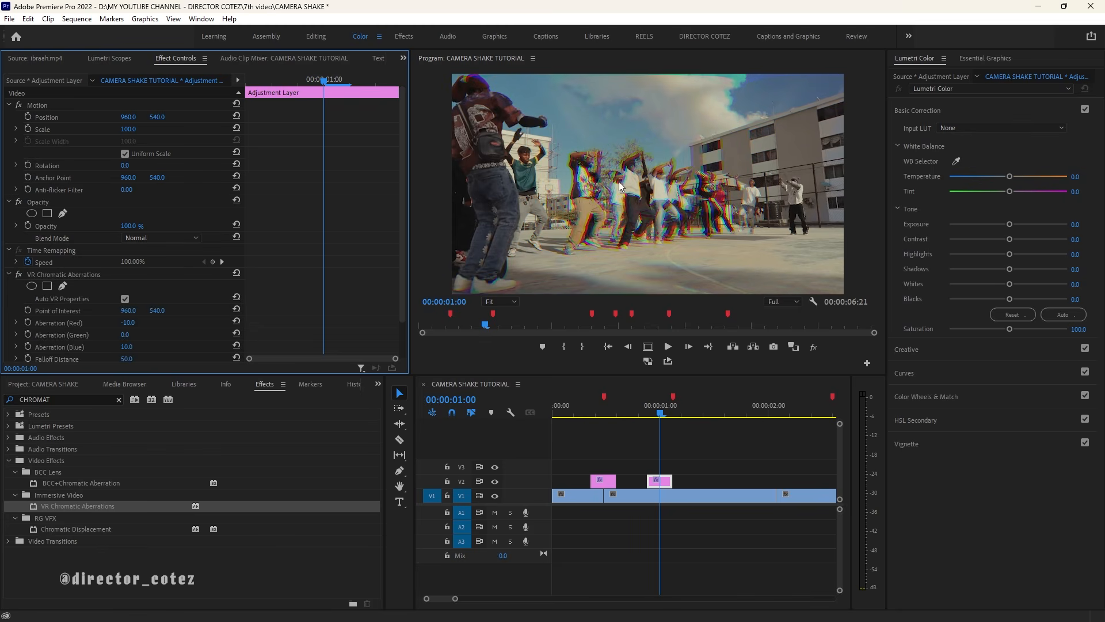
click(19, 275)
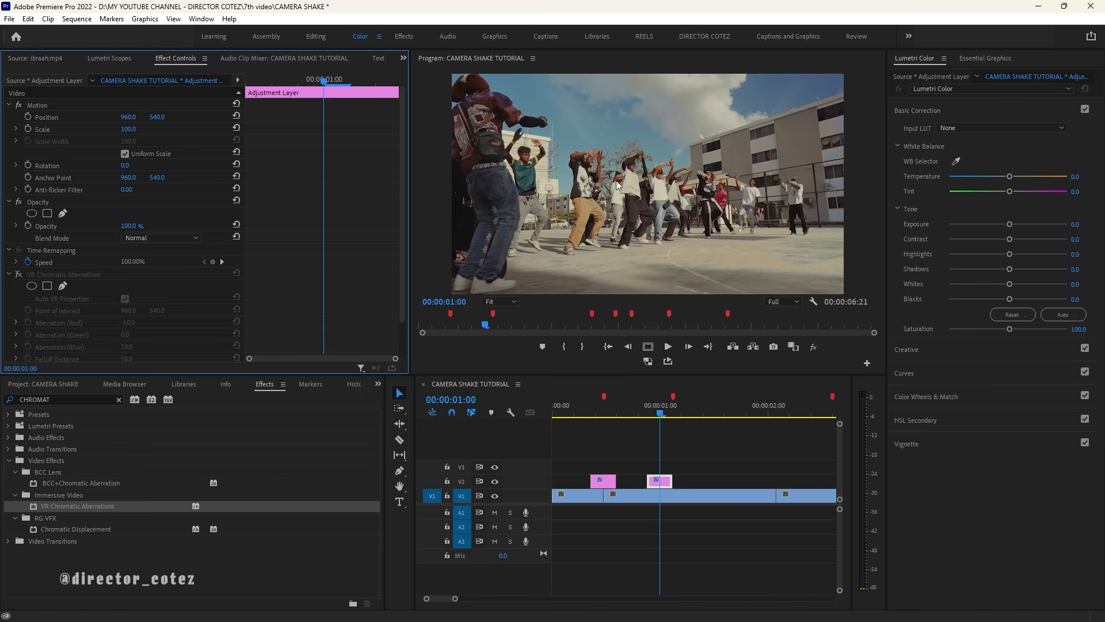
click(19, 275)
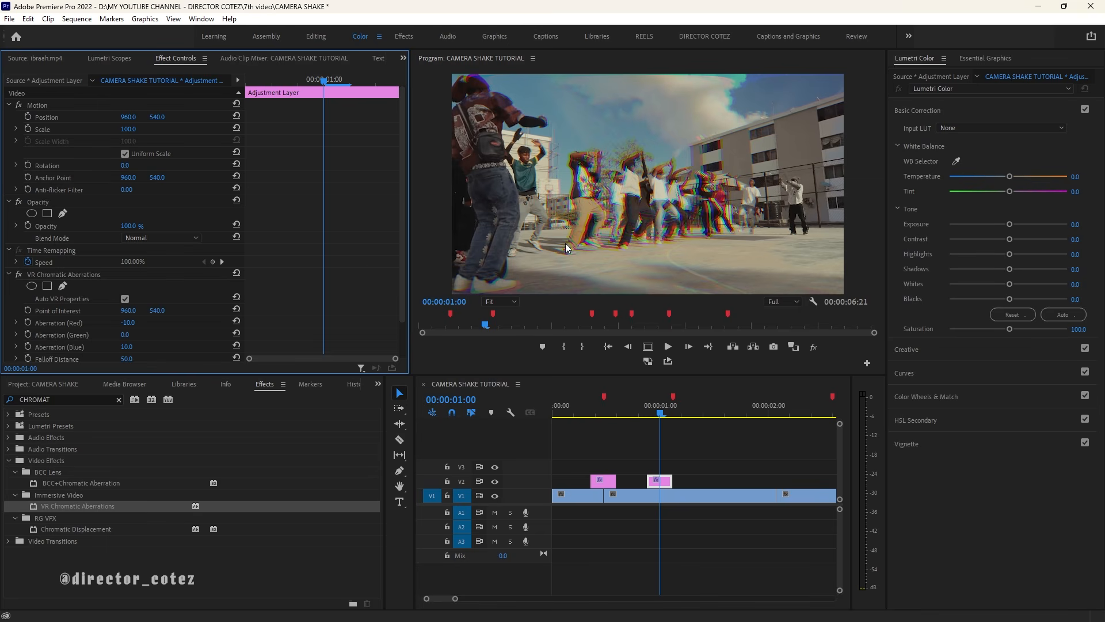
Step: Set VR Chromatic Aberrations to Point of Interest 1960, 547, red -35, green -38, blue -12 and Falloff Distance 5
drag(403, 226, 402, 304)
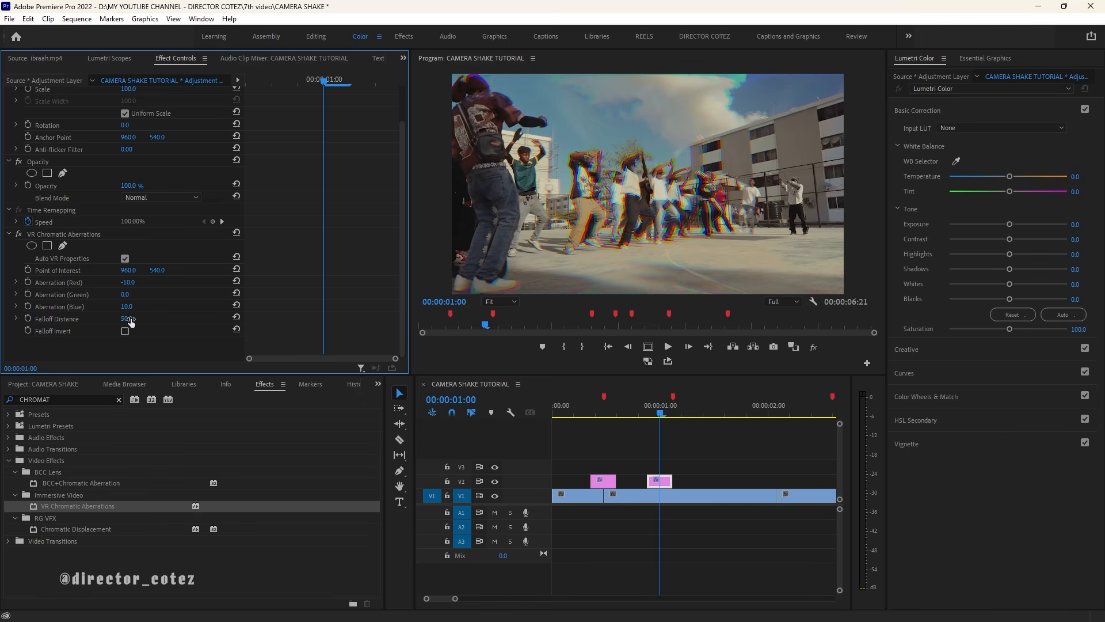
drag(128, 319, 711, 271)
drag(157, 270, 195, 266)
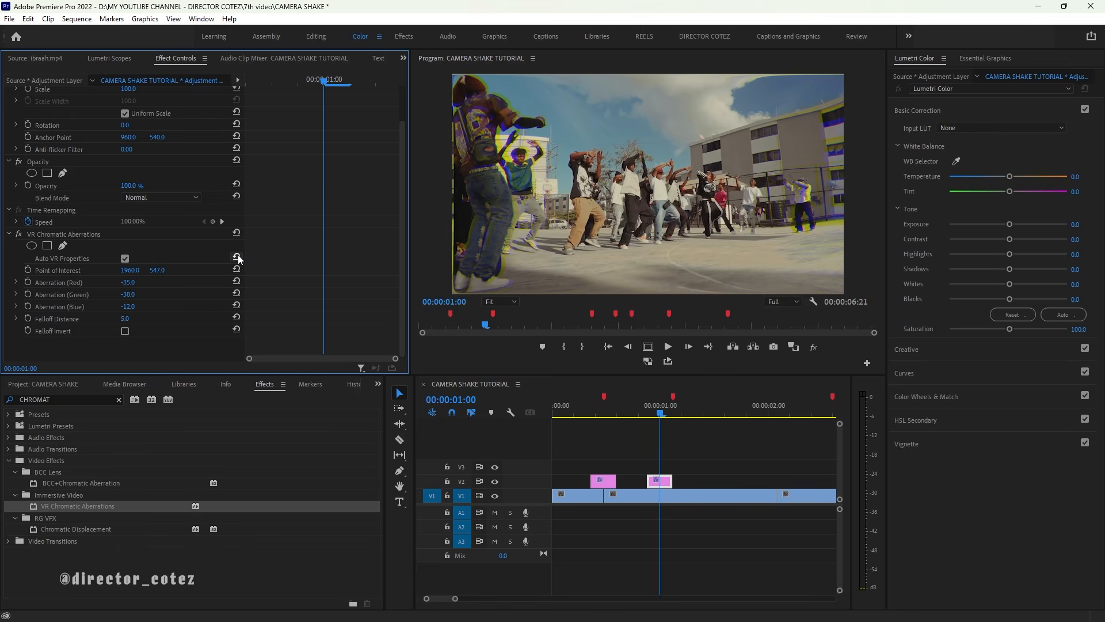
click(78, 233)
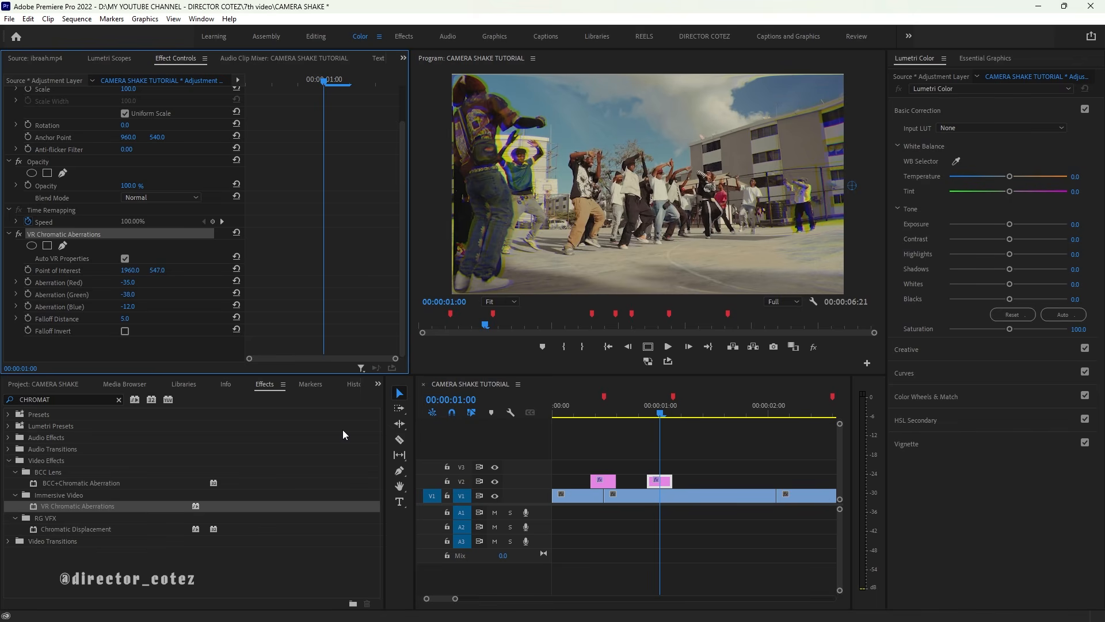
Step: Delete the second adjustment layer with the chromatic aberration effect from V2
drag(723, 456, 646, 482)
key(Delete)
key(minus)
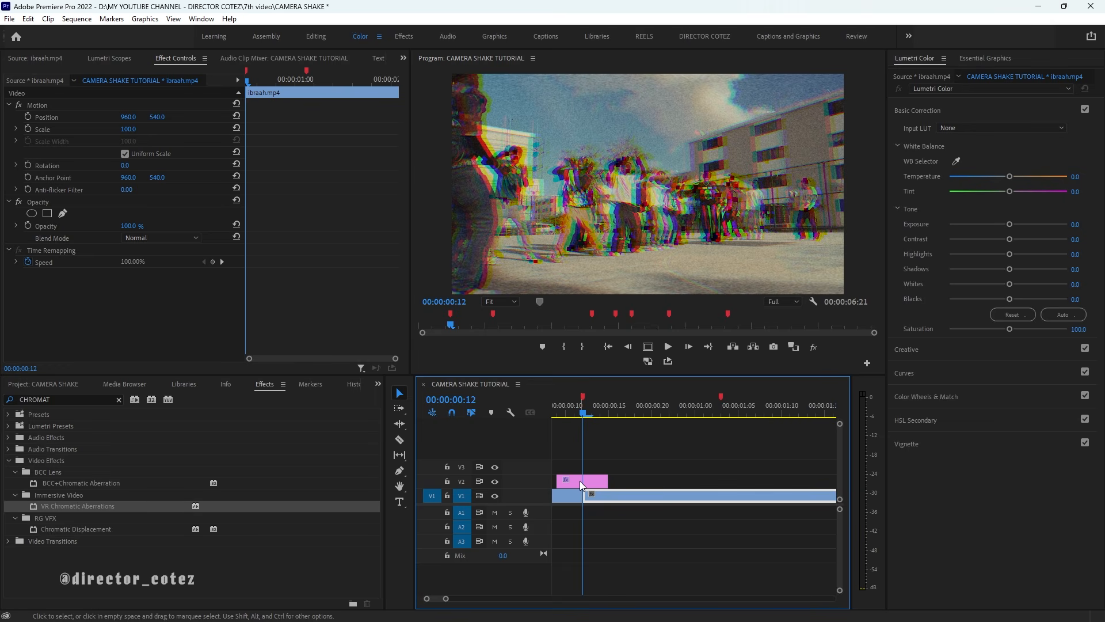
Step: Try to save the adjustment layer's VR Digital Glitch and Transform effects together as a preset named CAMERA SHAKE
click(579, 481)
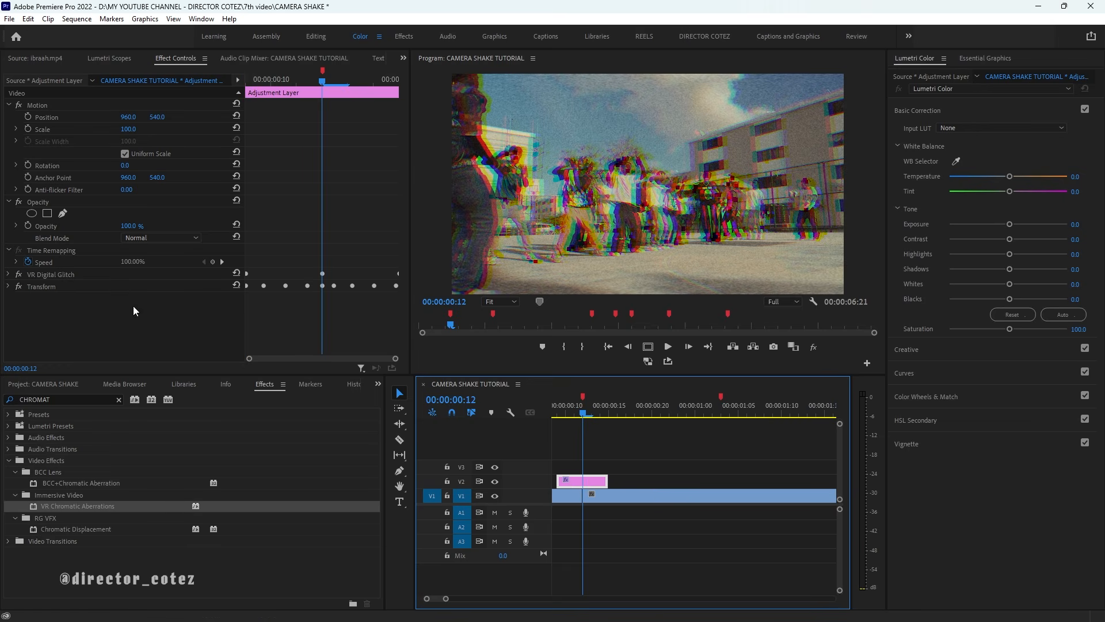
click(55, 274)
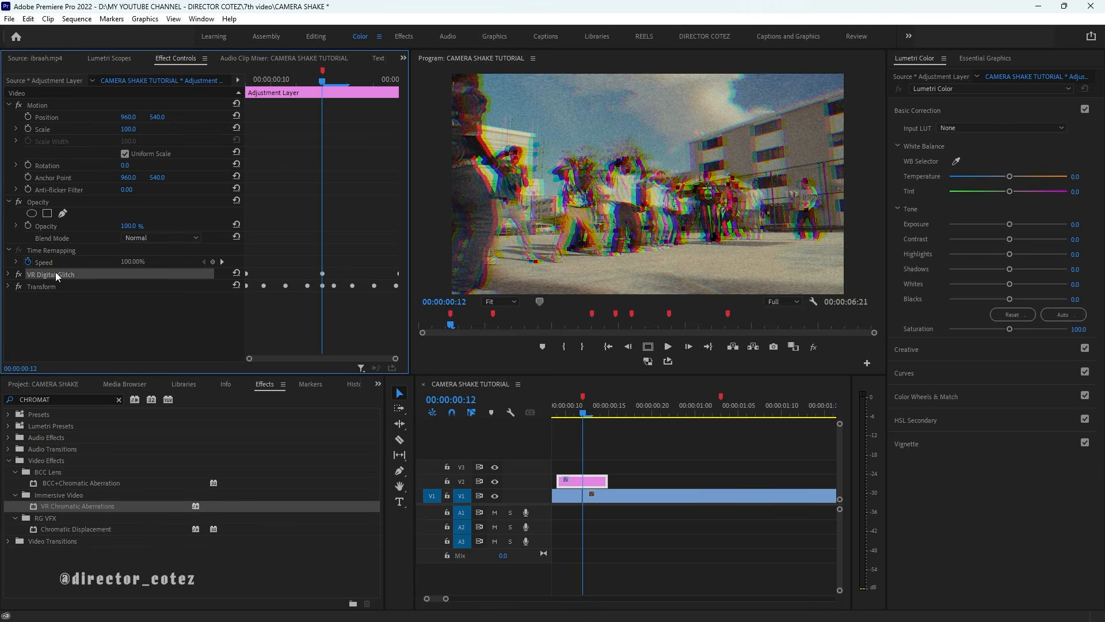
ctrl+click(48, 285)
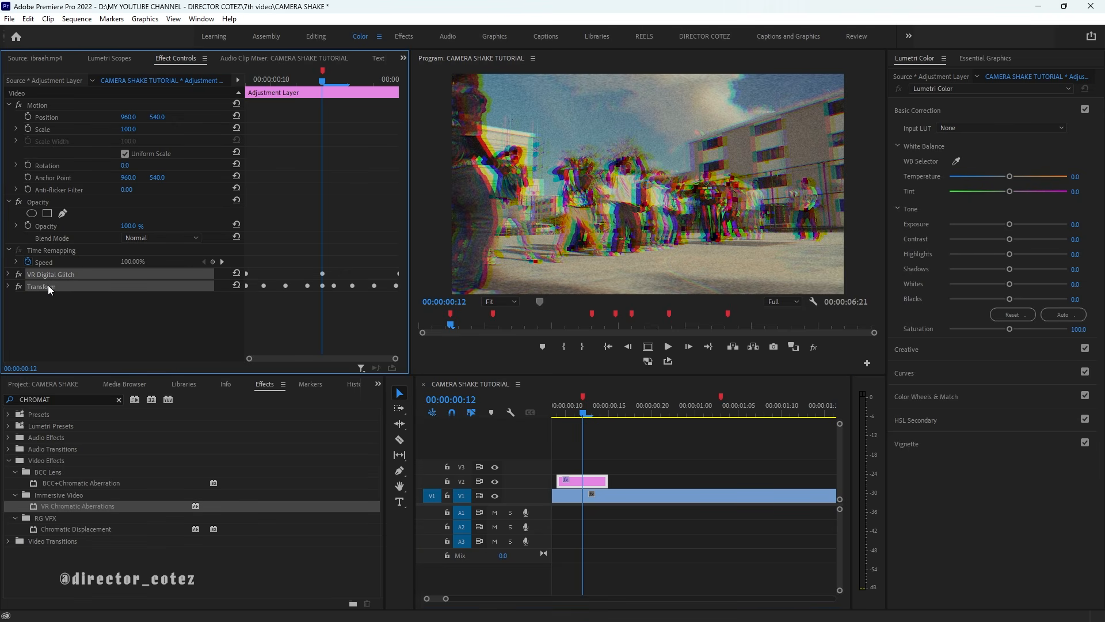
right_click(80, 273)
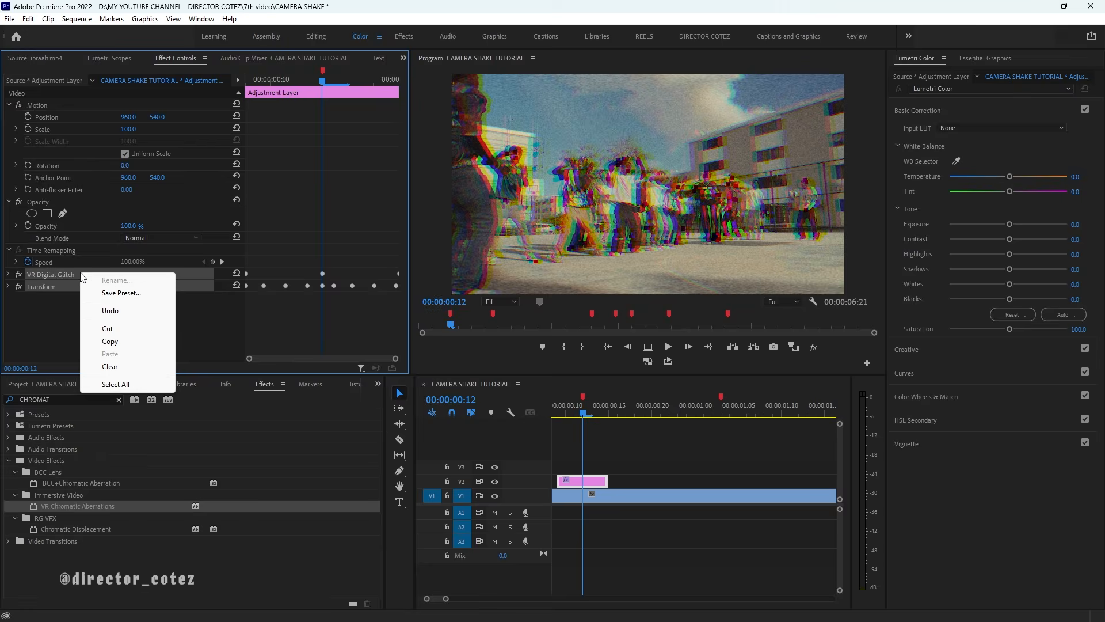
click(113, 294)
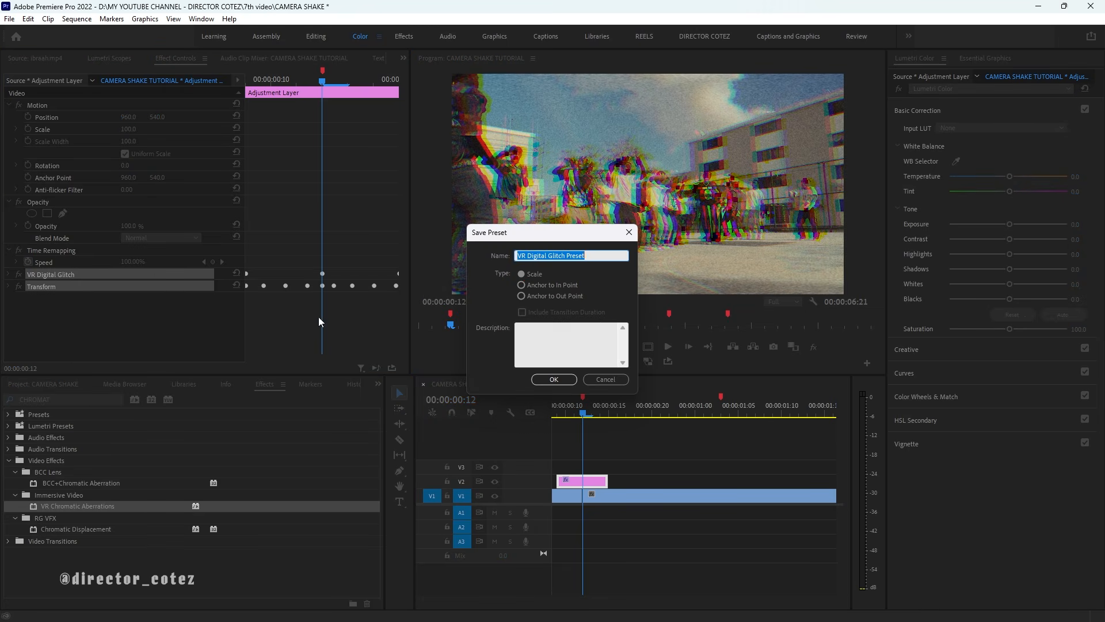
text(C)
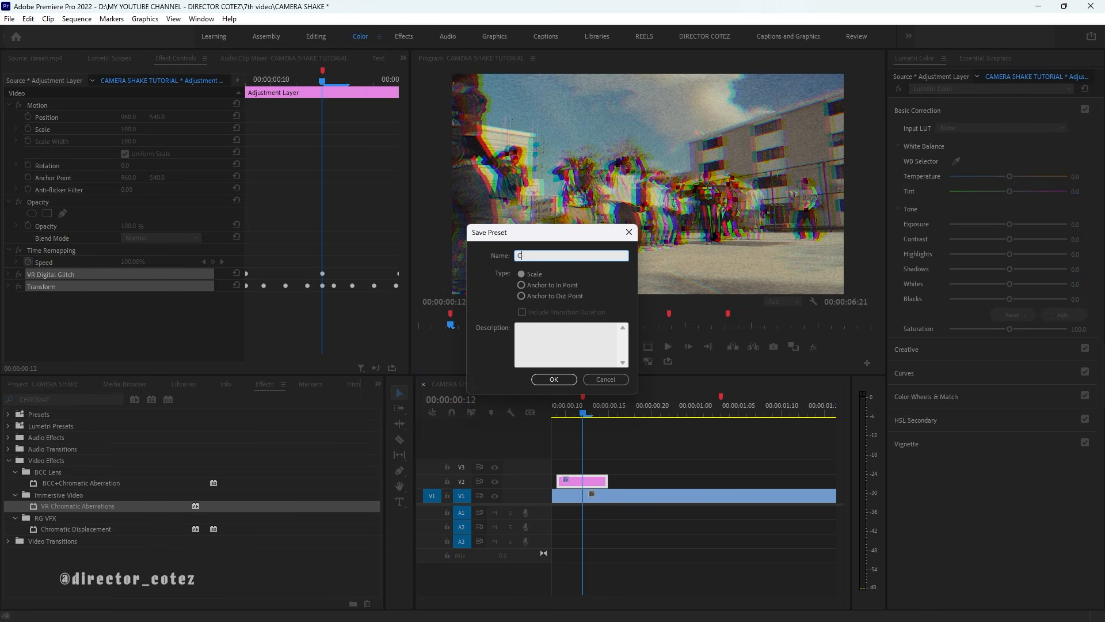
text(AMERA SHAKE)
click(607, 379)
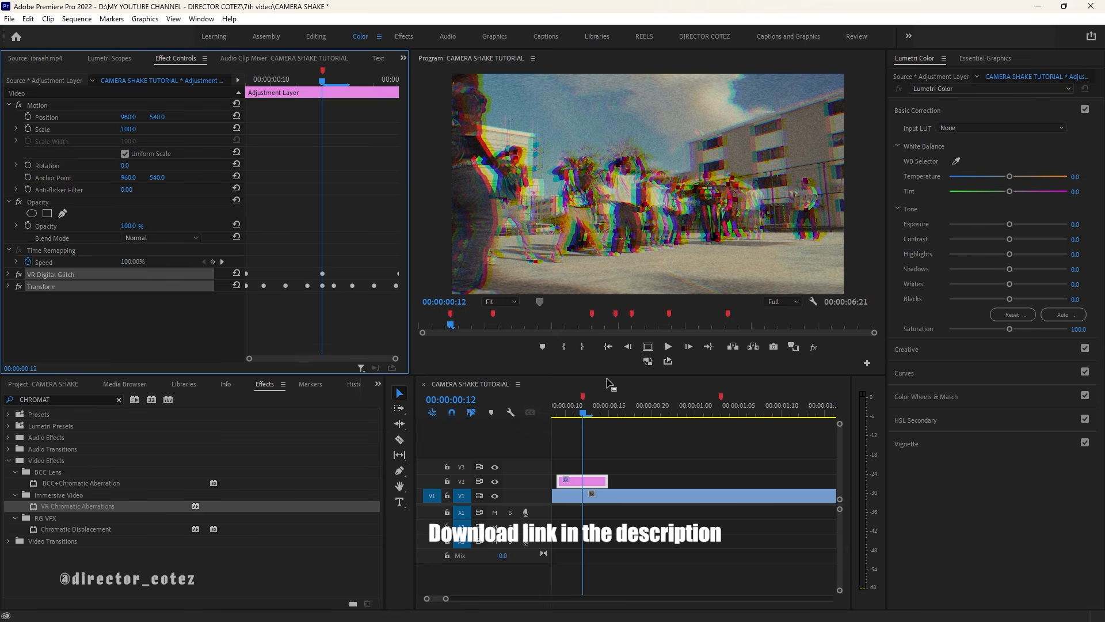
Step: Scrub through the sequence to examine the remaining markers and cuts and the existing adjustment layer
click(620, 453)
click(596, 482)
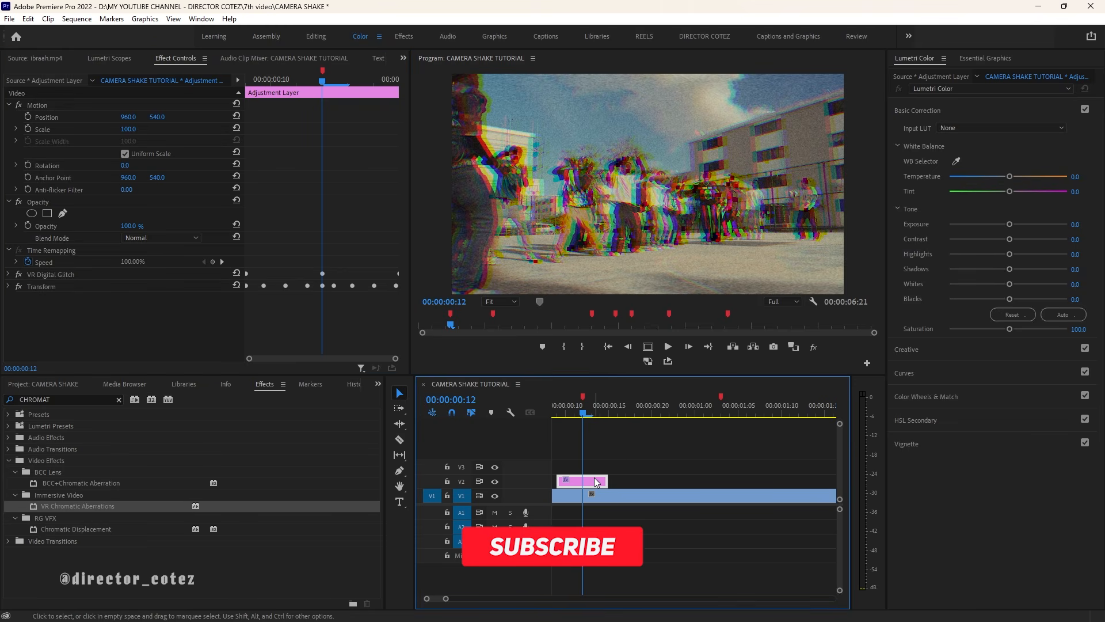
key(minus)
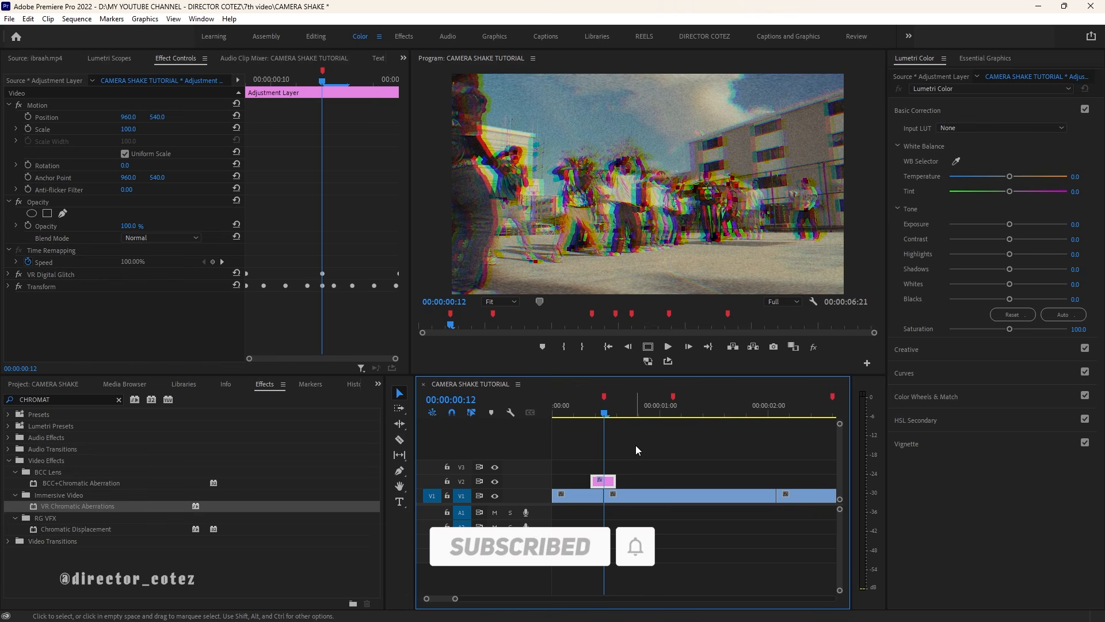
key(minus)
drag(579, 411, 642, 410)
key(space)
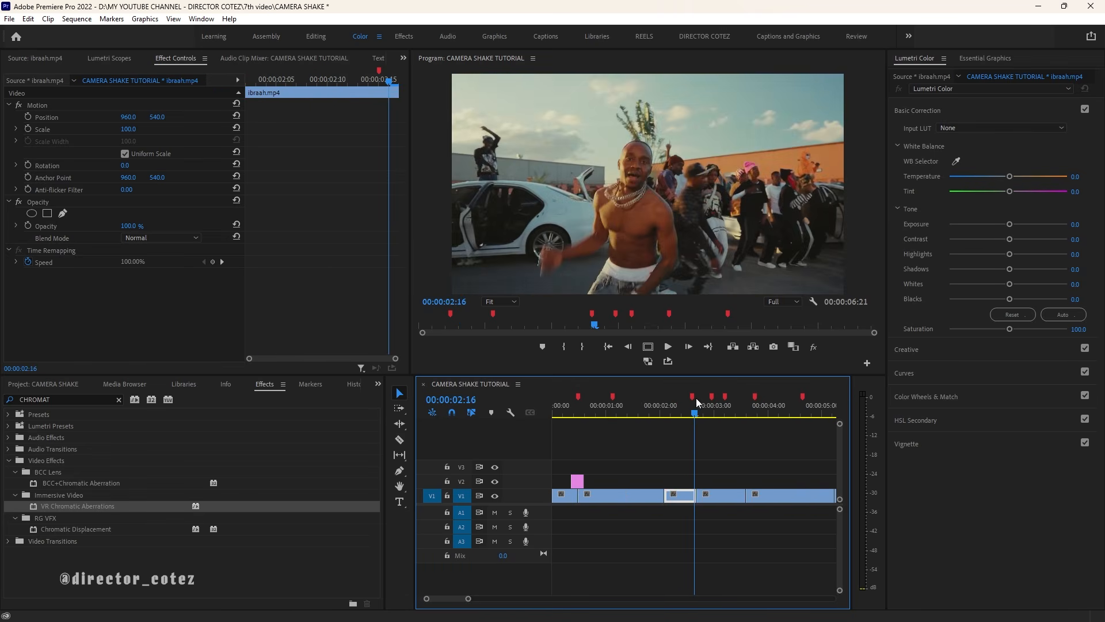
drag(765, 398, 580, 432)
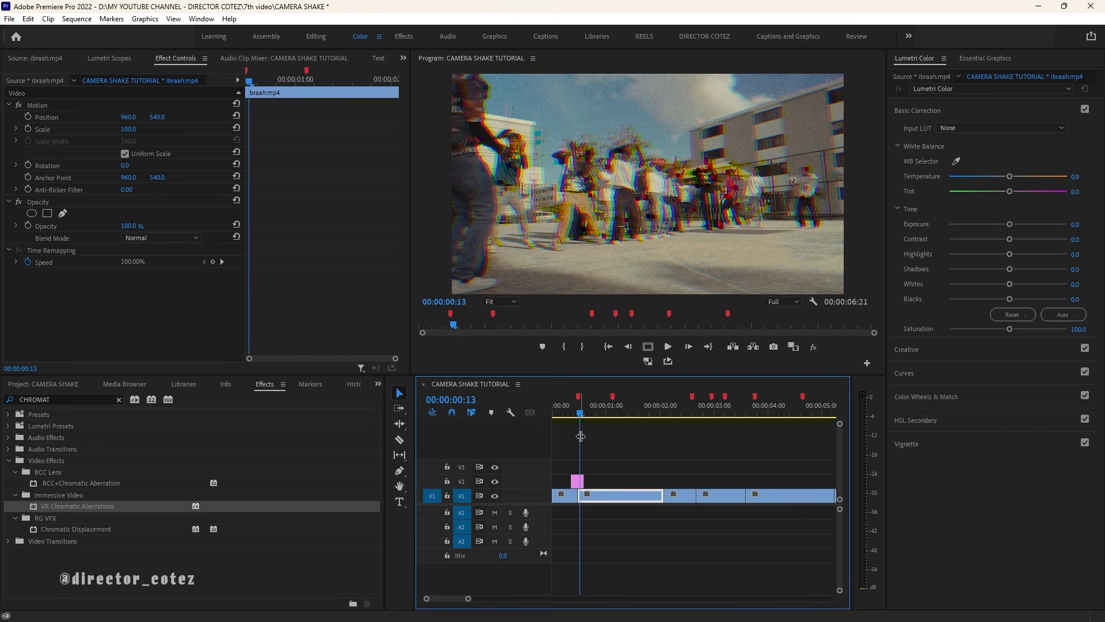
Step: Try duplicating the adjustment layer on V2 near the second marker and undo the copy
click(578, 482)
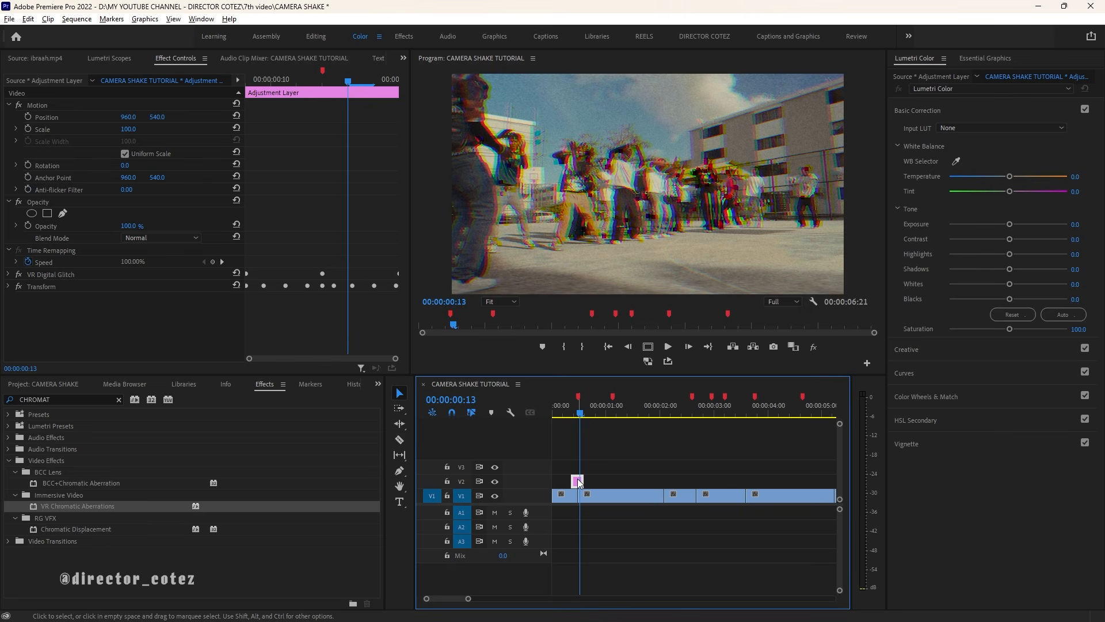
drag(579, 484, 617, 479)
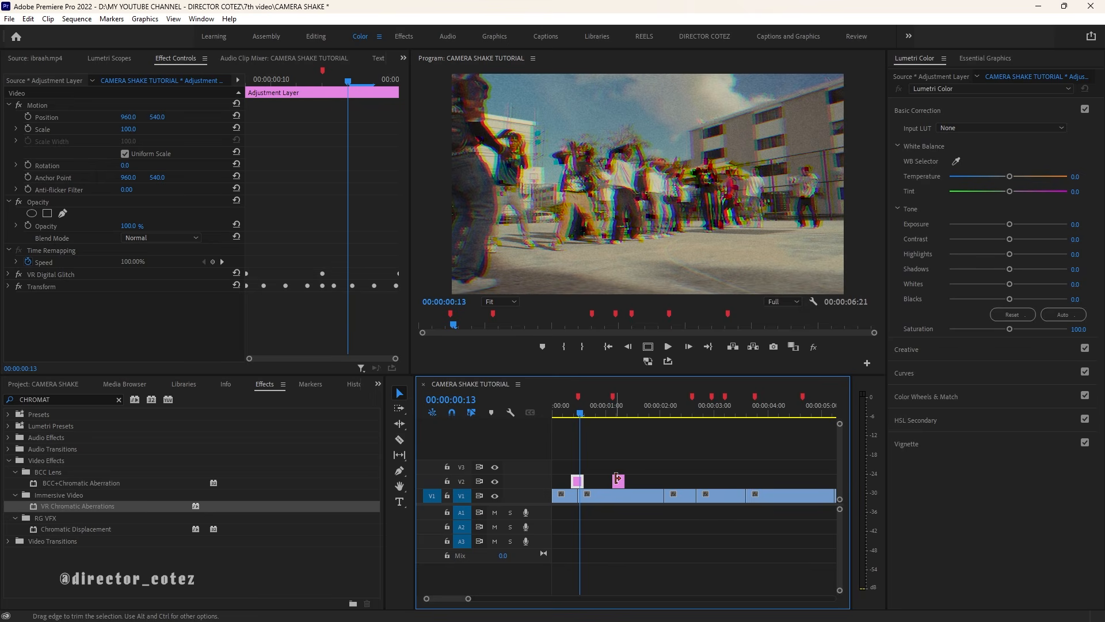
key(ctrl+z)
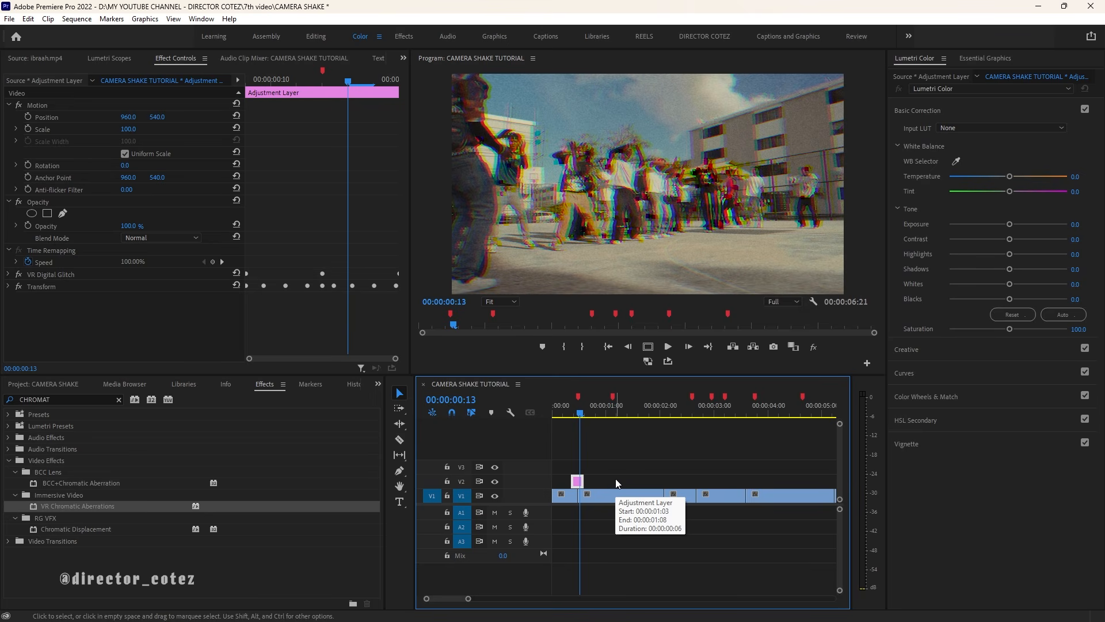
Step: Copy the adjustment layer from the first cut and paste it onto V2 at 00:00:01:02, near the second marker
right_click(580, 482)
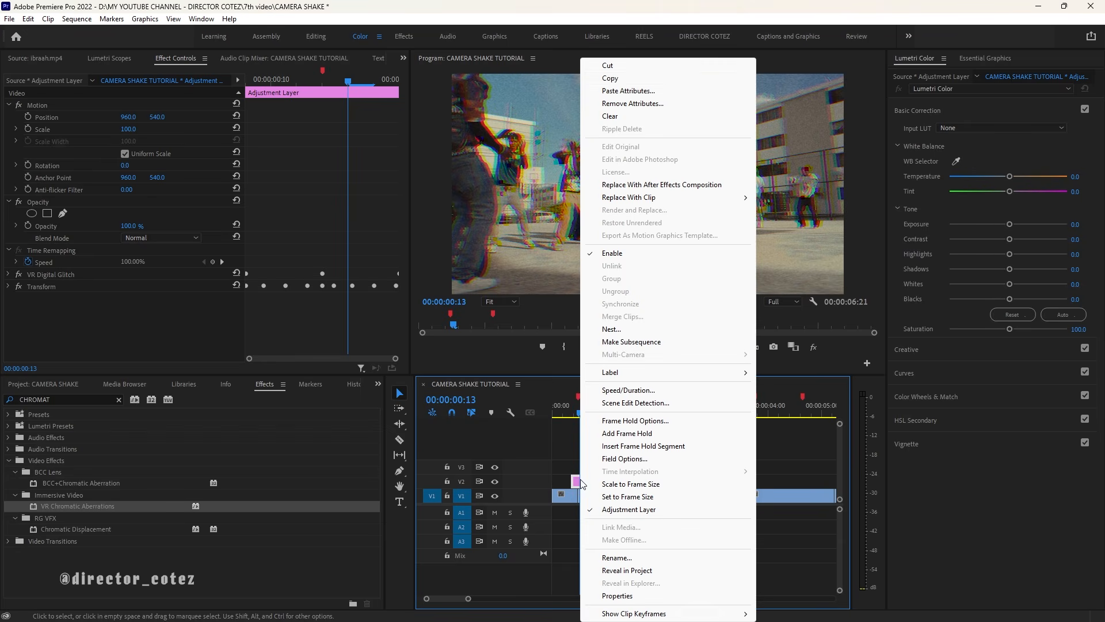
click(610, 78)
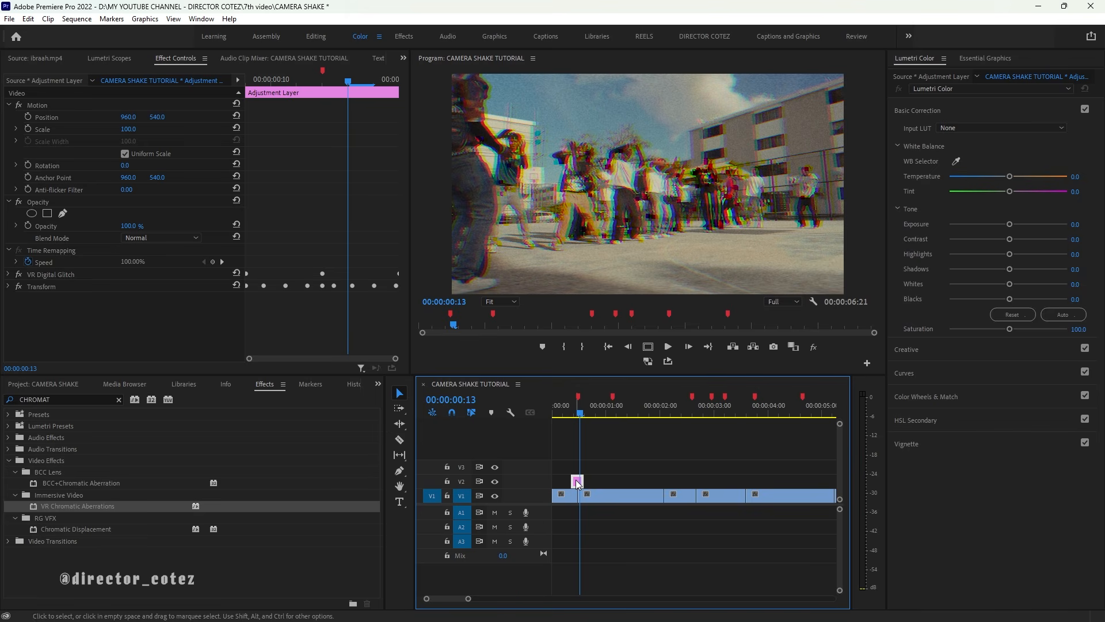
click(592, 406)
drag(594, 408, 614, 406)
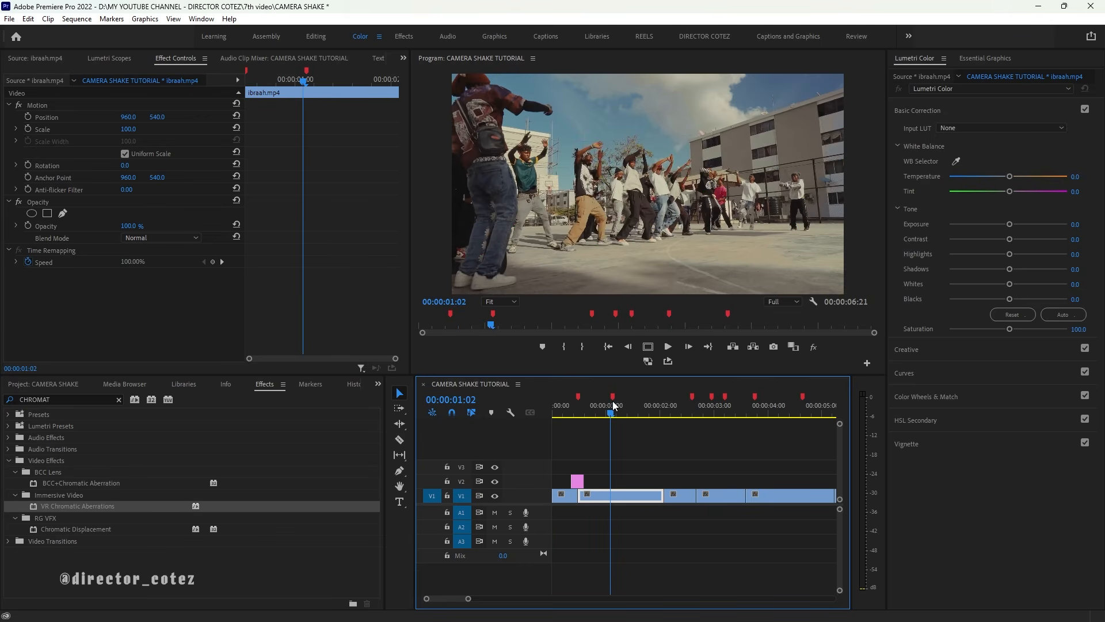
click(462, 482)
key(ctrl+v)
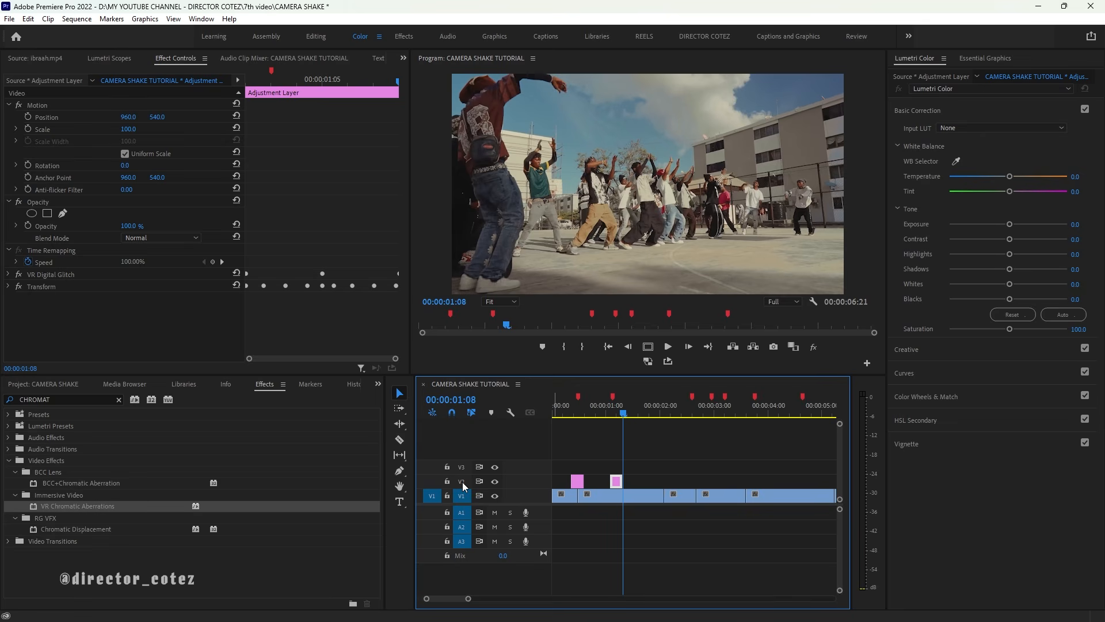
Step: Try pasting another adjustment layer at 00:00:01:08 and undo that paste over the V1 clip
key(ctrl+v)
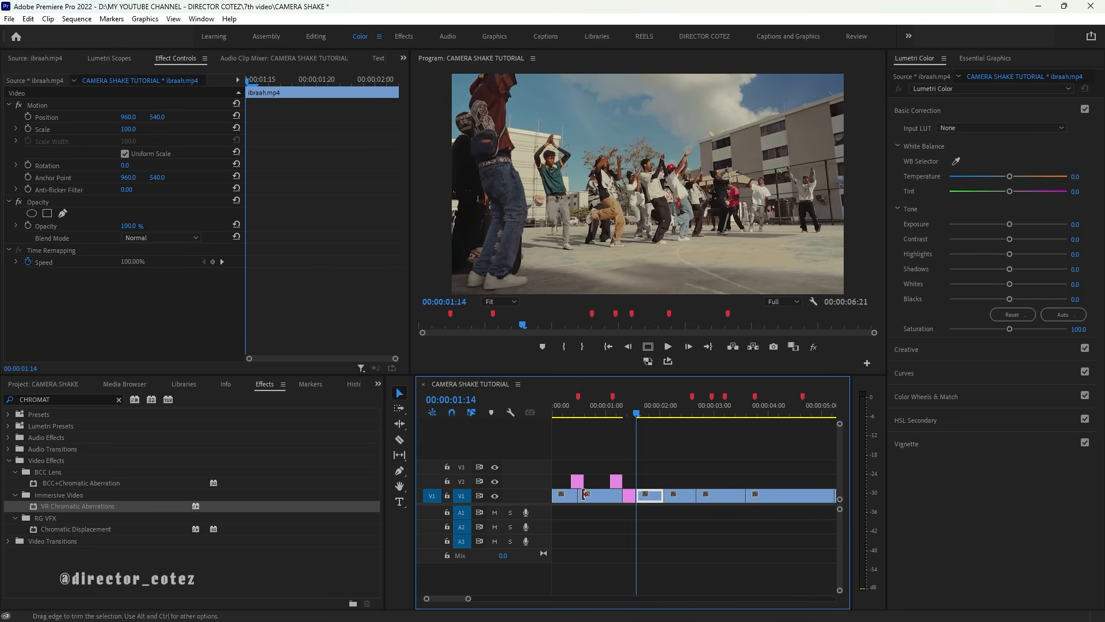
drag(631, 409, 631, 410)
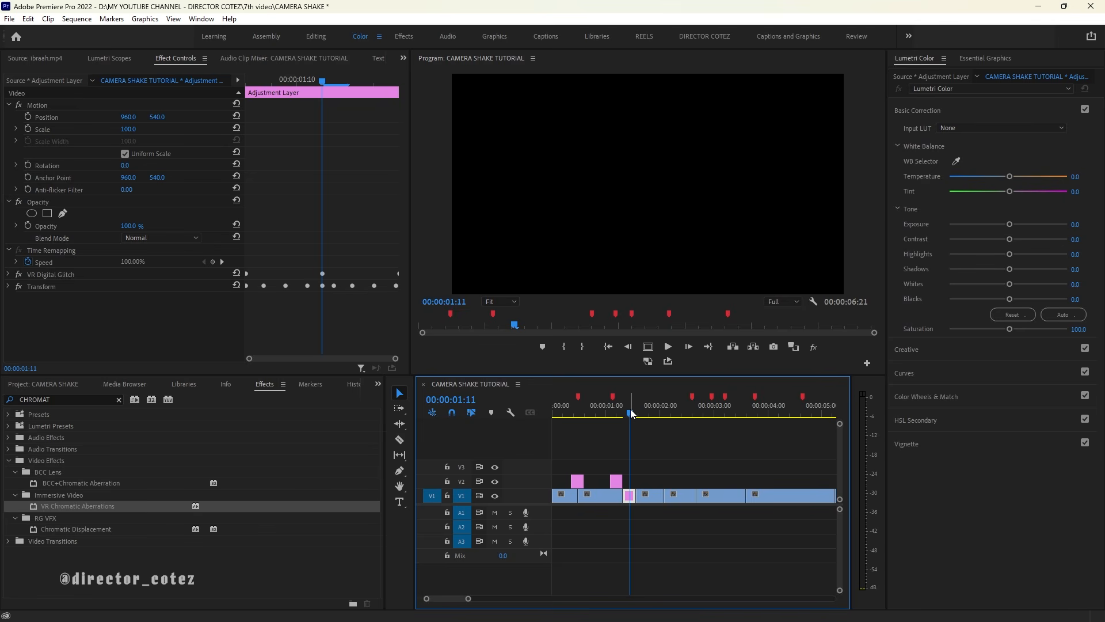
key(Left)
key(Left)
key(Left)
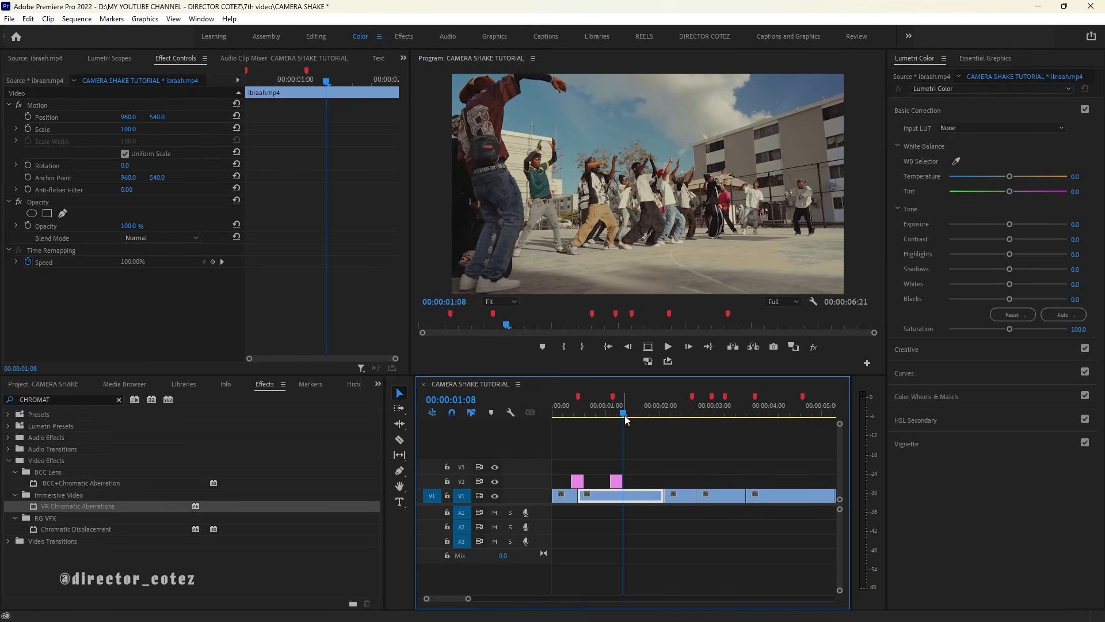
Step: Move the pasted adjustment layer on V2 so it is centred on the second marker at 00:00:01:03
click(615, 409)
key(equal)
key(equal)
key(equal)
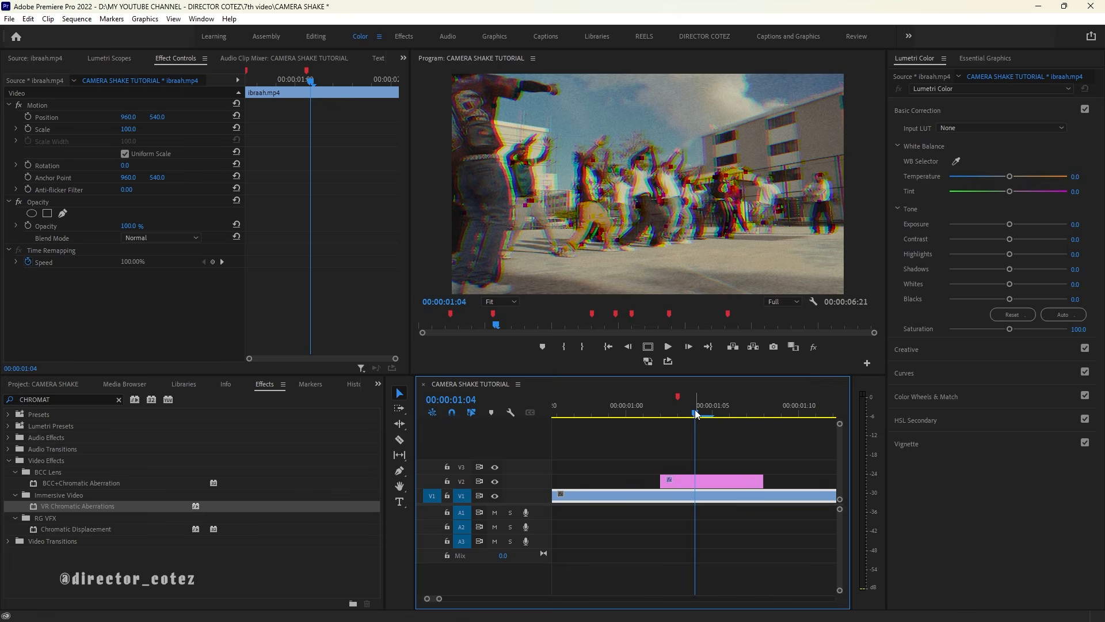
click(677, 413)
click(727, 481)
drag(728, 481, 696, 478)
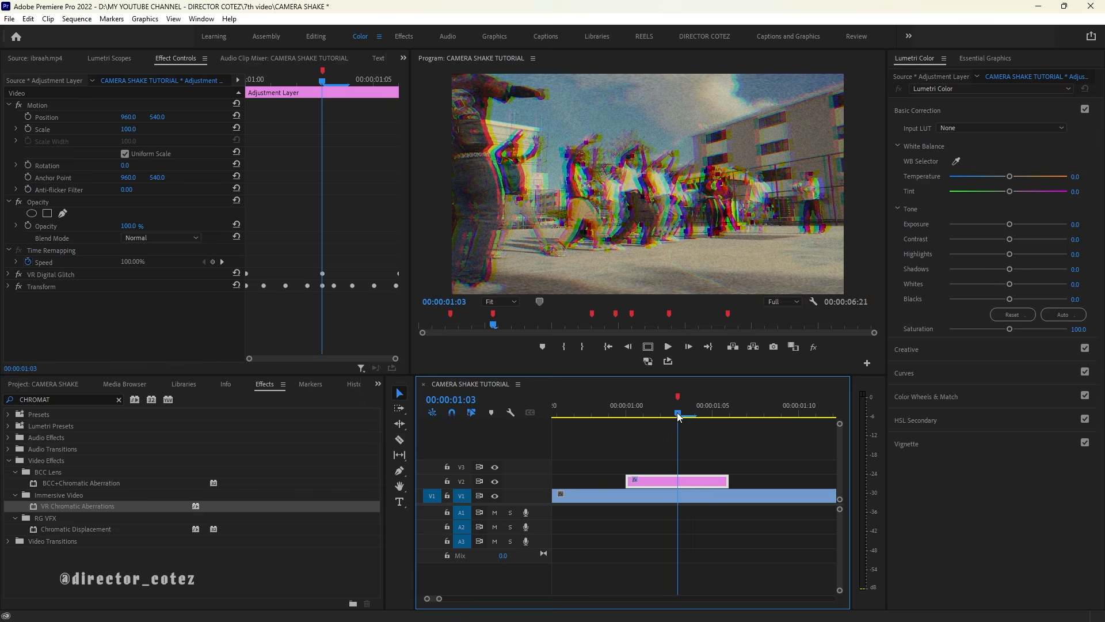
drag(677, 412, 700, 398)
Step: Duplicate the adjustment layer on V2 to the third marker, centre it on 00:00:02:15 and check the frames at its start
key(minus)
key(minus)
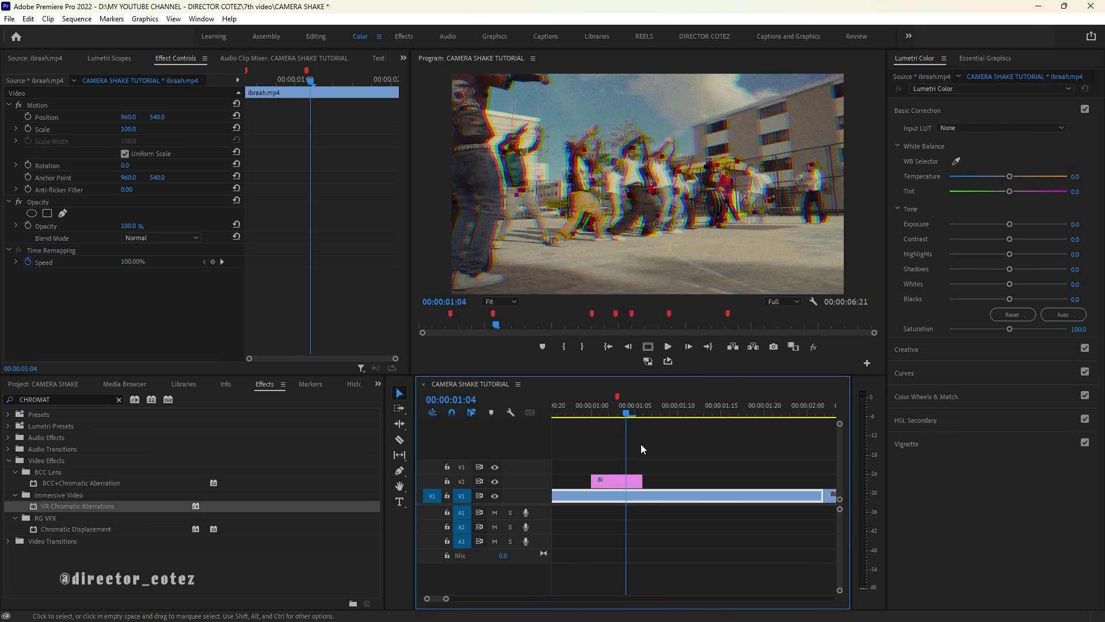
key(minus)
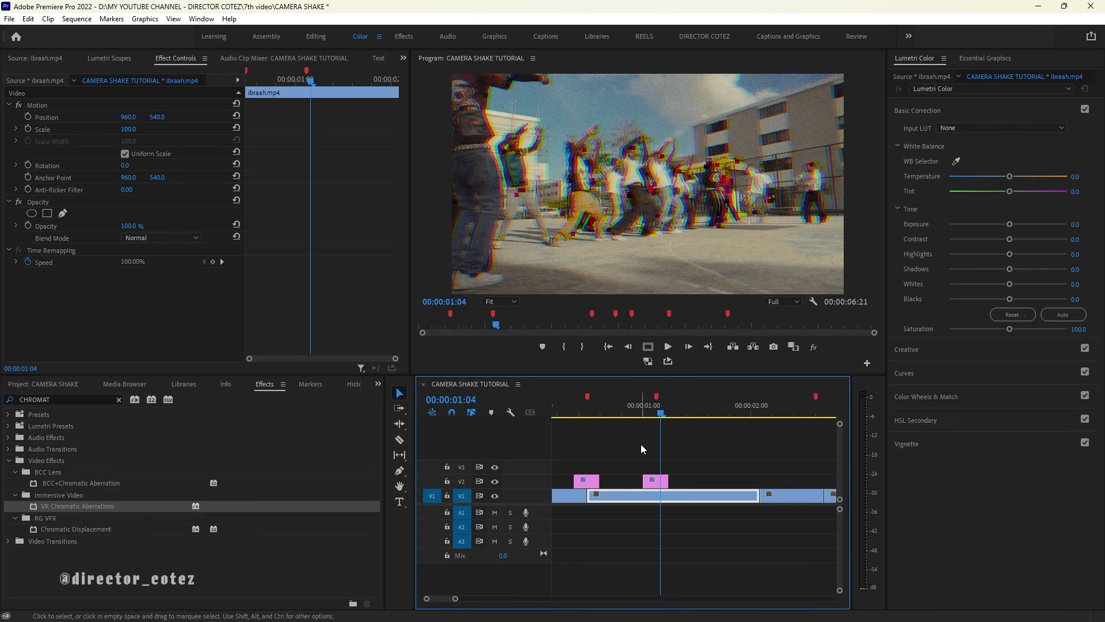
scroll(641, 444, right, 2)
click(584, 483)
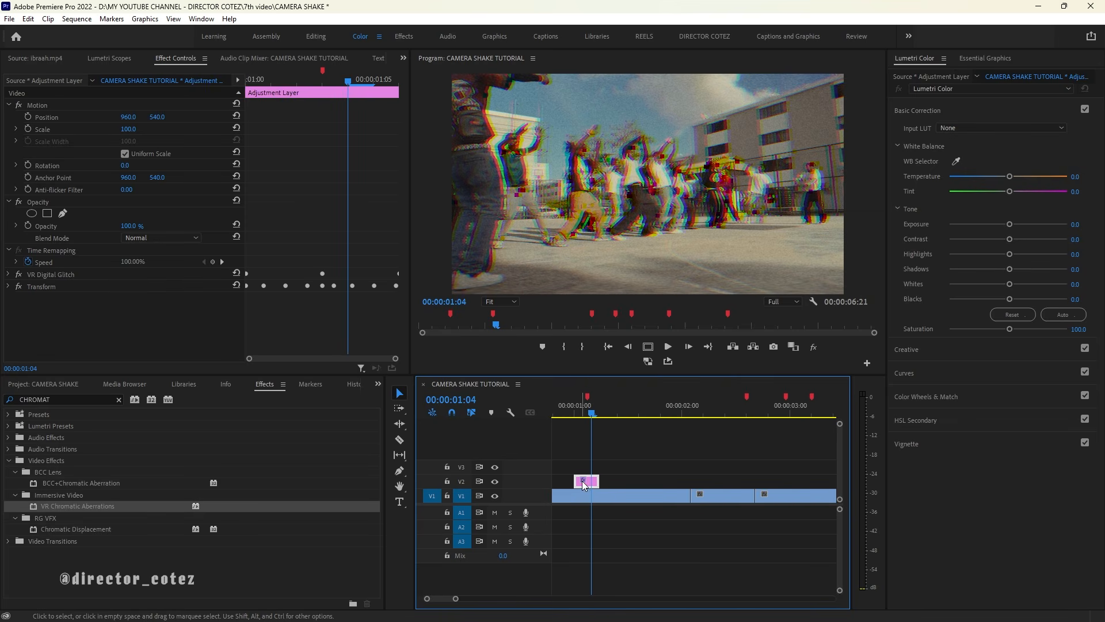
drag(585, 480, 747, 484)
click(747, 411)
key(=)
key(=)
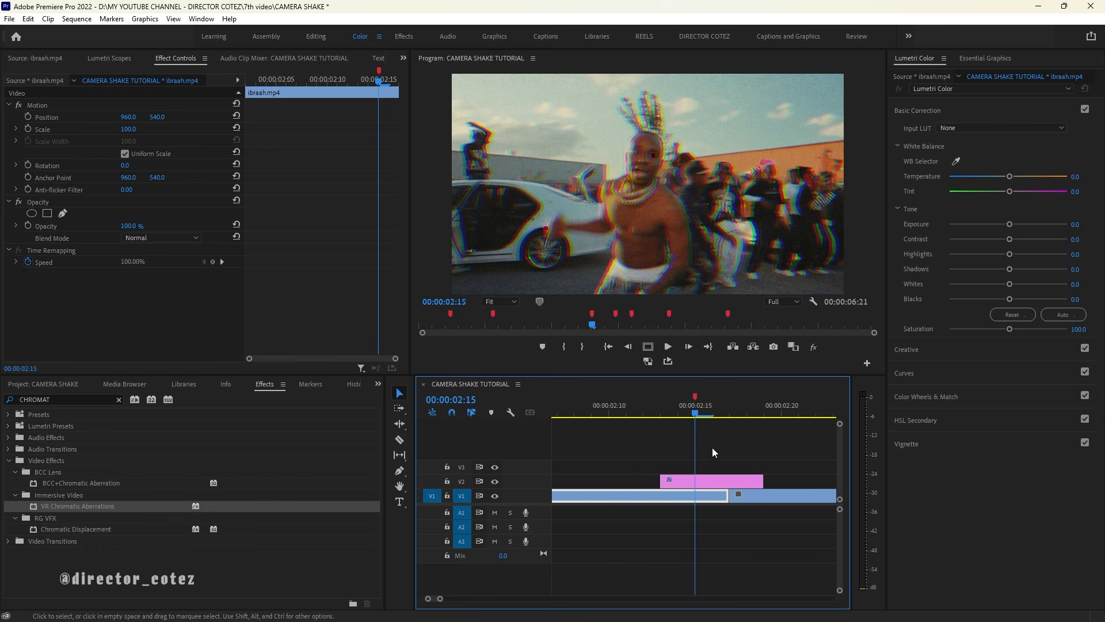
drag(729, 481, 713, 482)
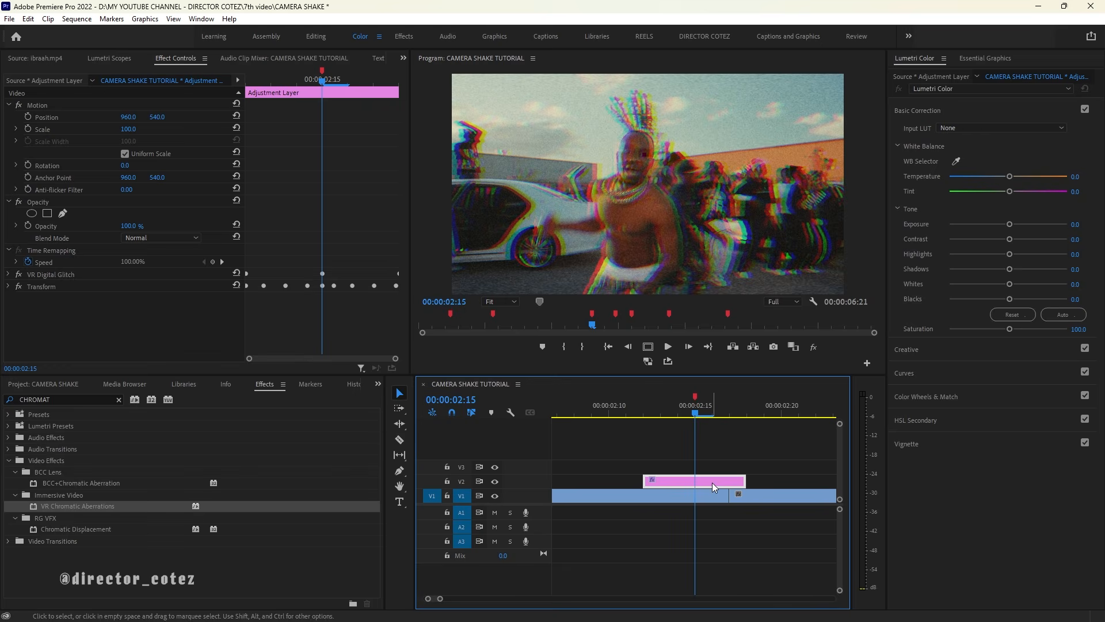
drag(696, 410, 647, 417)
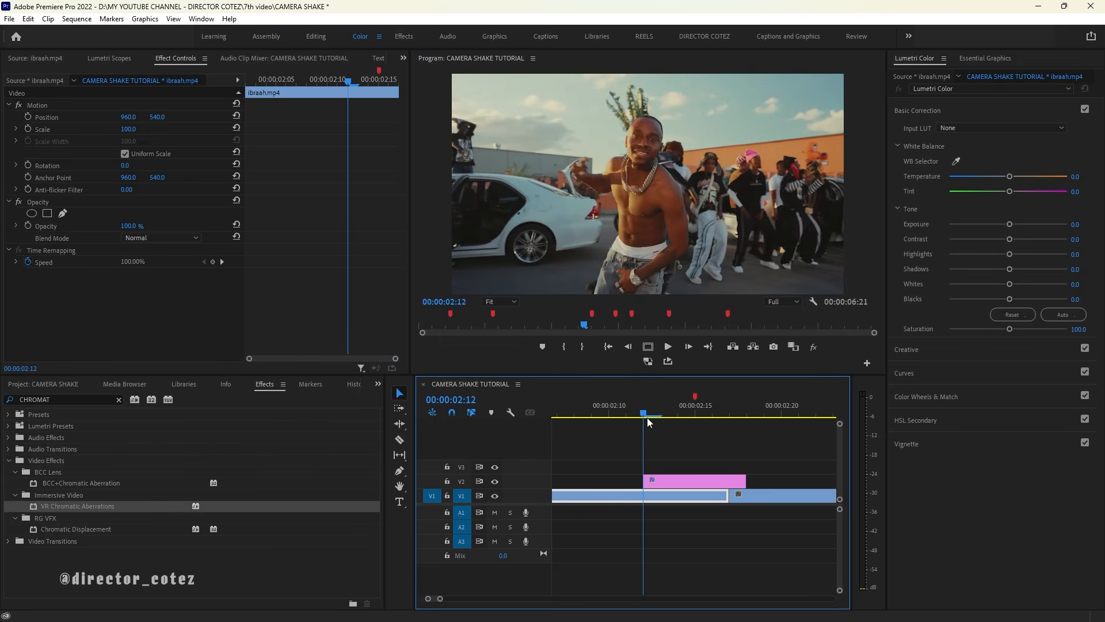
Step: Duplicate the adjustment layer on V2 from the third marker to the fourth marker at 00:00:02:24
key(minus)
scroll(716, 439, down, 3)
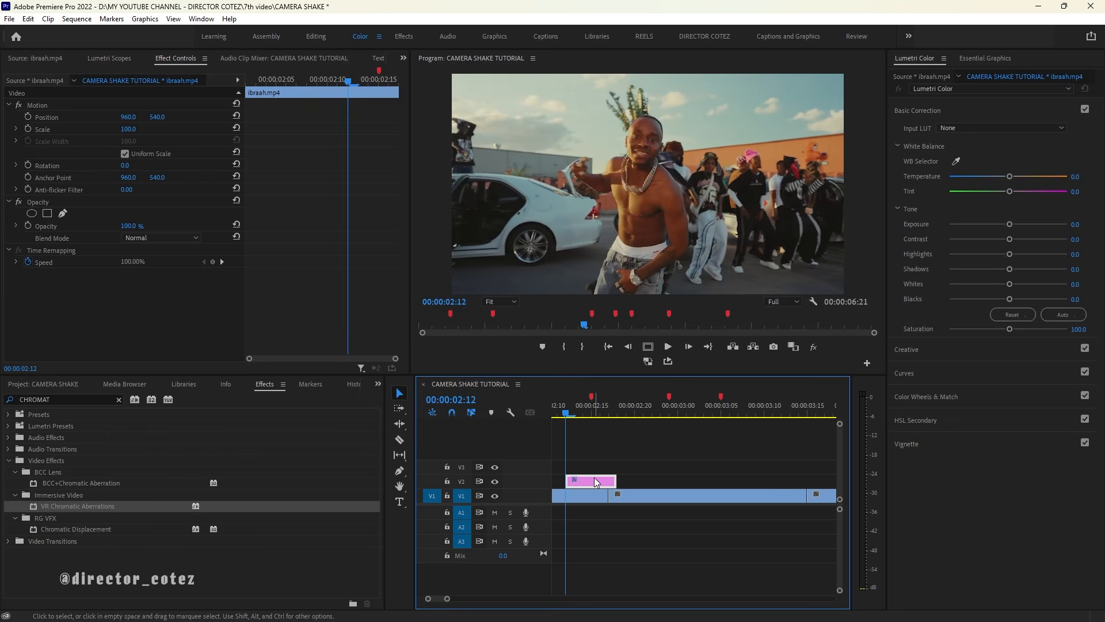
click(593, 478)
drag(583, 478, 666, 479)
drag(655, 411, 671, 407)
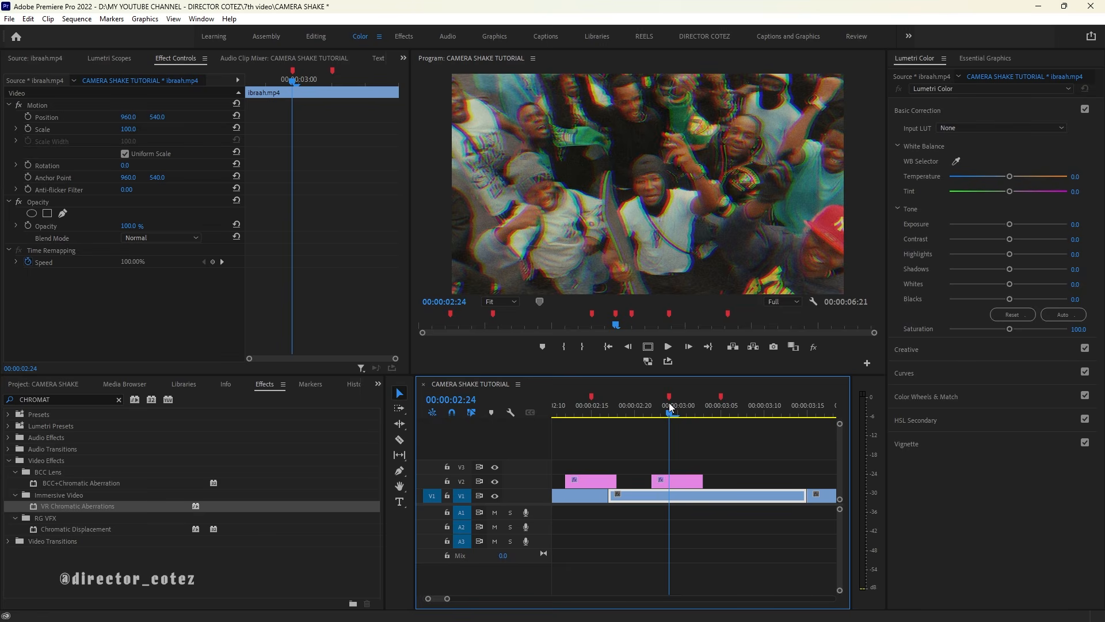
click(675, 478)
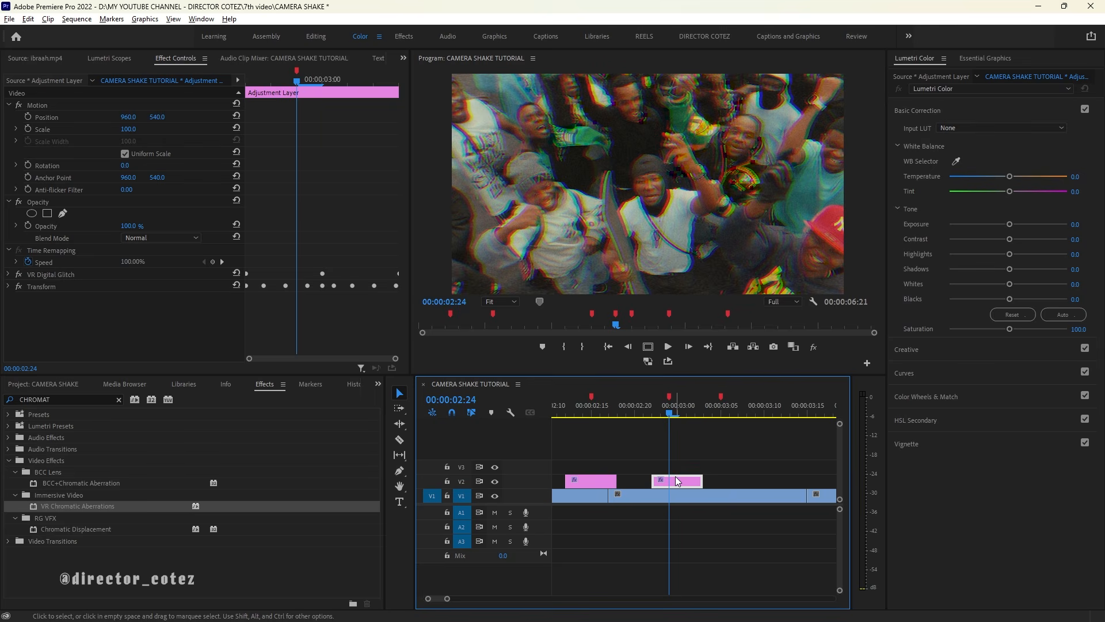
Step: Duplicate the adjustment layer on V2 to the fifth marker, centred on 00:00:03:05, directly after the previous copy
drag(676, 478, 729, 490)
drag(726, 490, 722, 483)
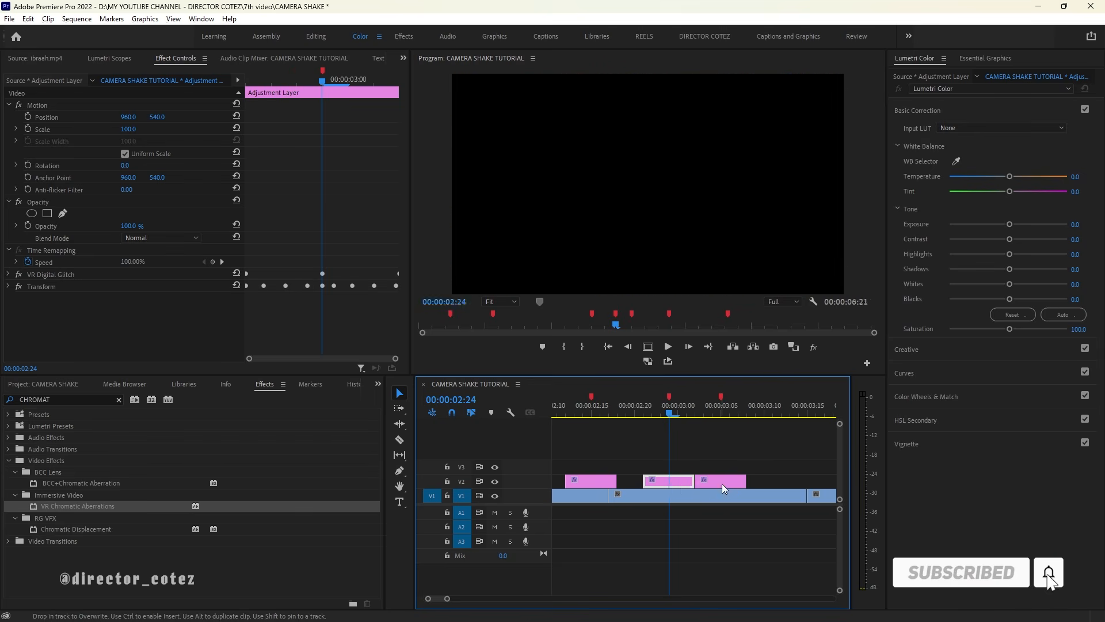
click(717, 409)
key(=)
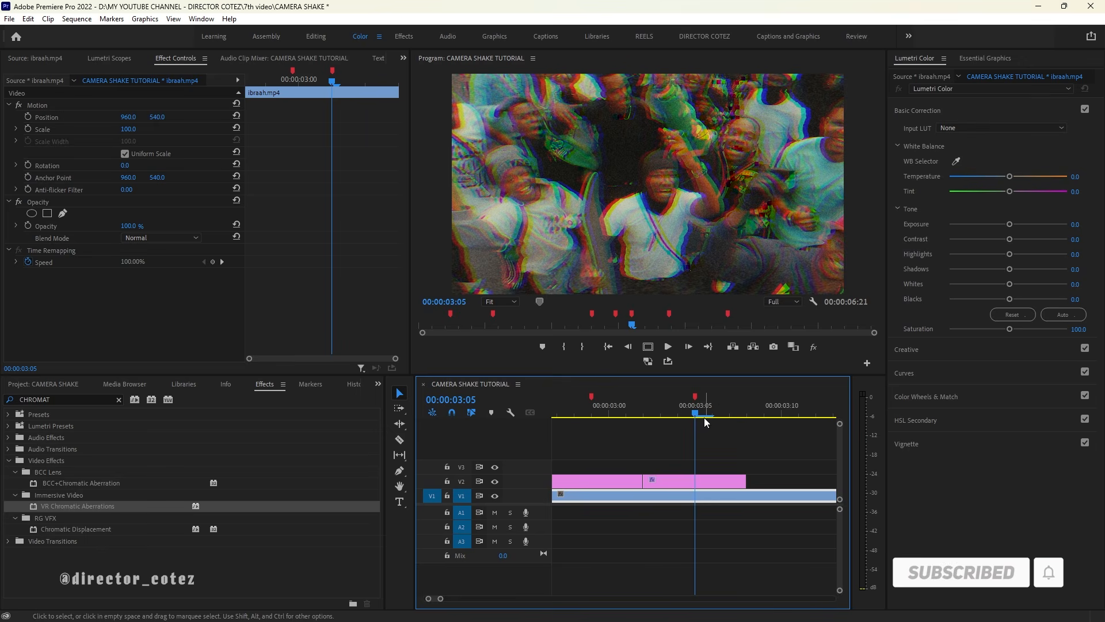
click(667, 482)
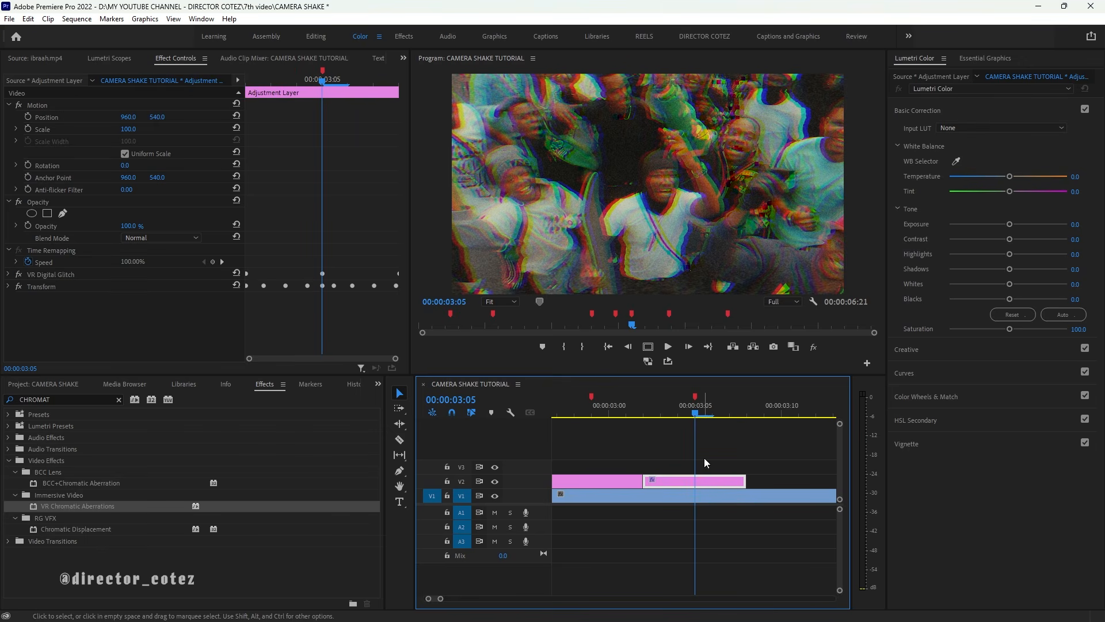
Step: Duplicate the adjustment layer on V2 from the fifth marker to the sixth marker, centred on 00:00:03:19
drag(670, 410, 731, 405)
key(-)
key(-)
key(-)
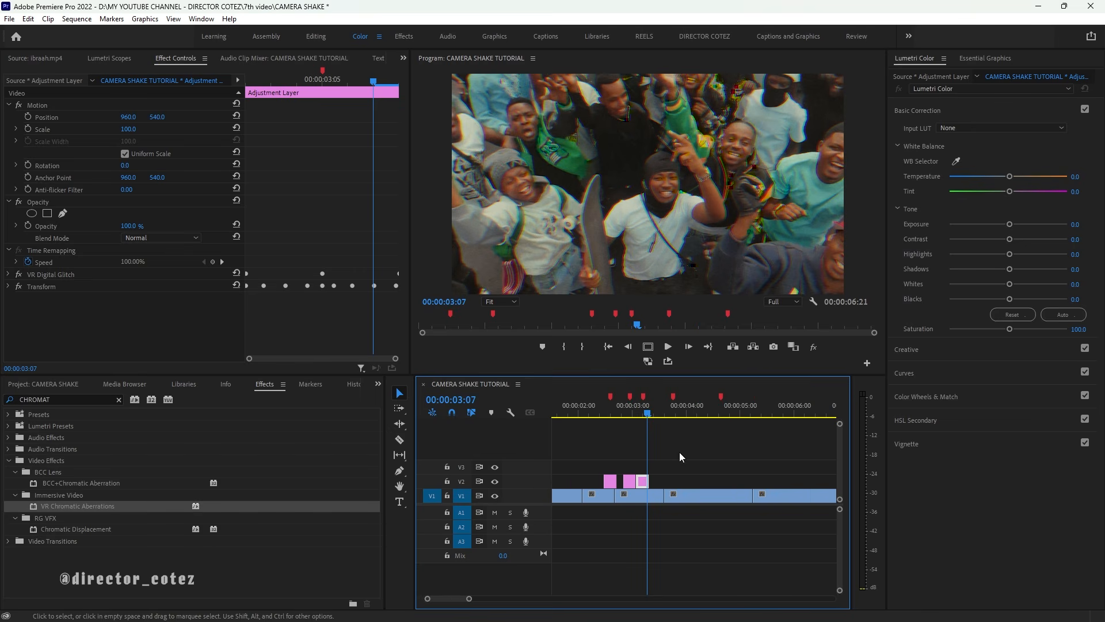
drag(644, 484, 676, 478)
click(679, 413)
key(=)
key(=)
key(=)
click(661, 406)
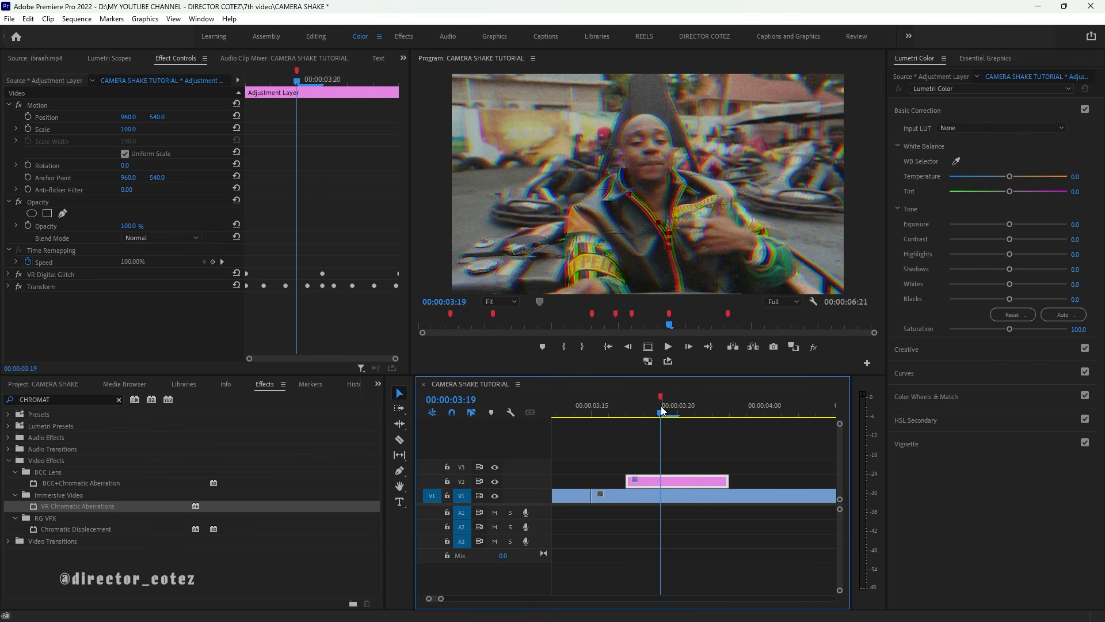
key(alt+Left)
mouse_move(662, 404)
mouse_down()
mouse_move(614, 410)
mouse_move(705, 399)
mouse_move(662, 401)
mouse_up()
Step: Duplicate the adjustment layer on V2 from the sixth marker to the last marker and centre it on 00:00:04:16
key(minus)
key(minus)
key(minus)
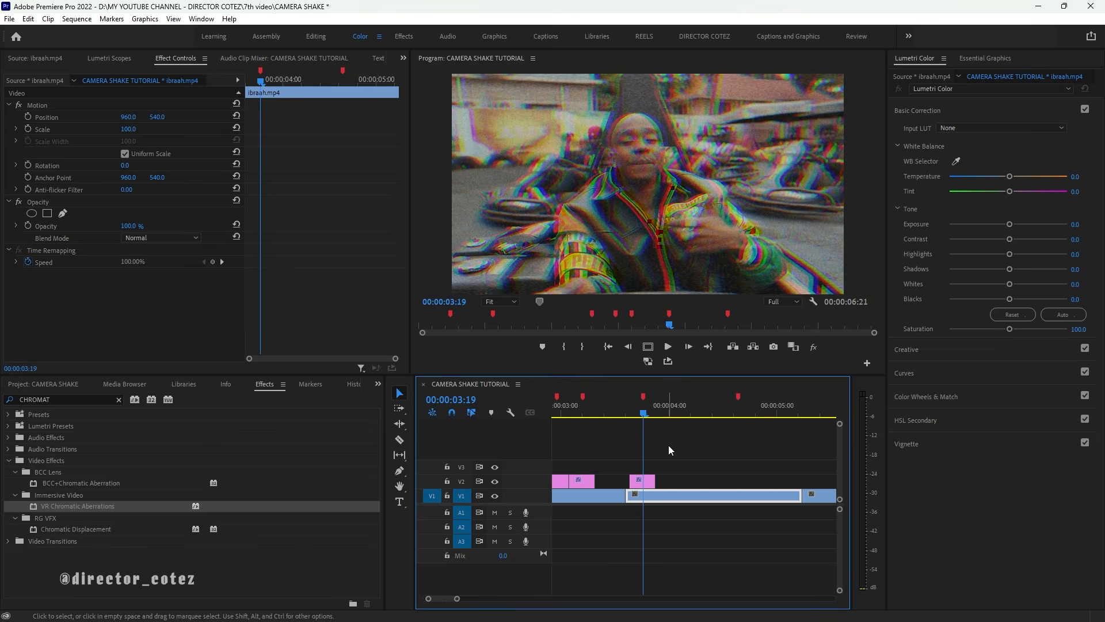
click(672, 482)
click(672, 482)
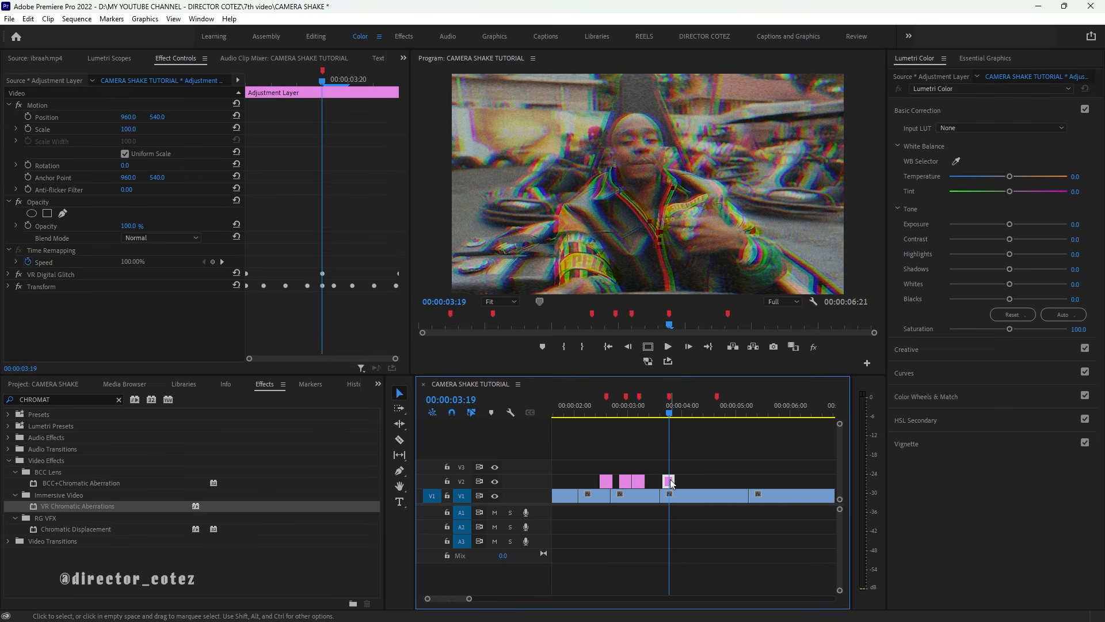
drag(673, 483, 727, 482)
click(724, 408)
key(equal)
key(equal)
key(equal)
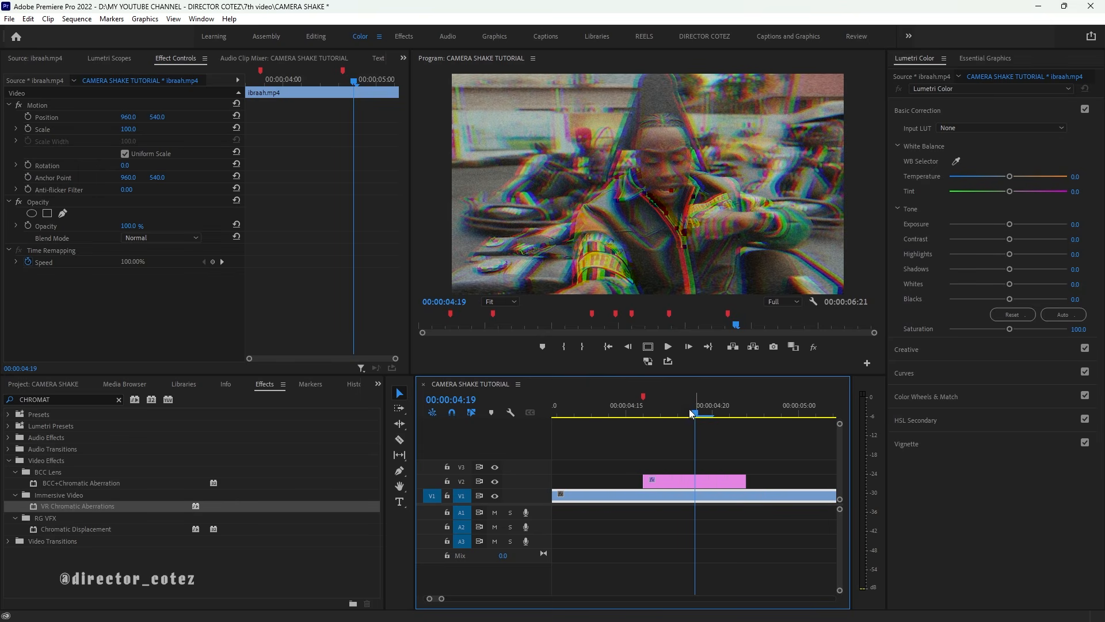
drag(690, 408, 652, 410)
drag(707, 481, 656, 482)
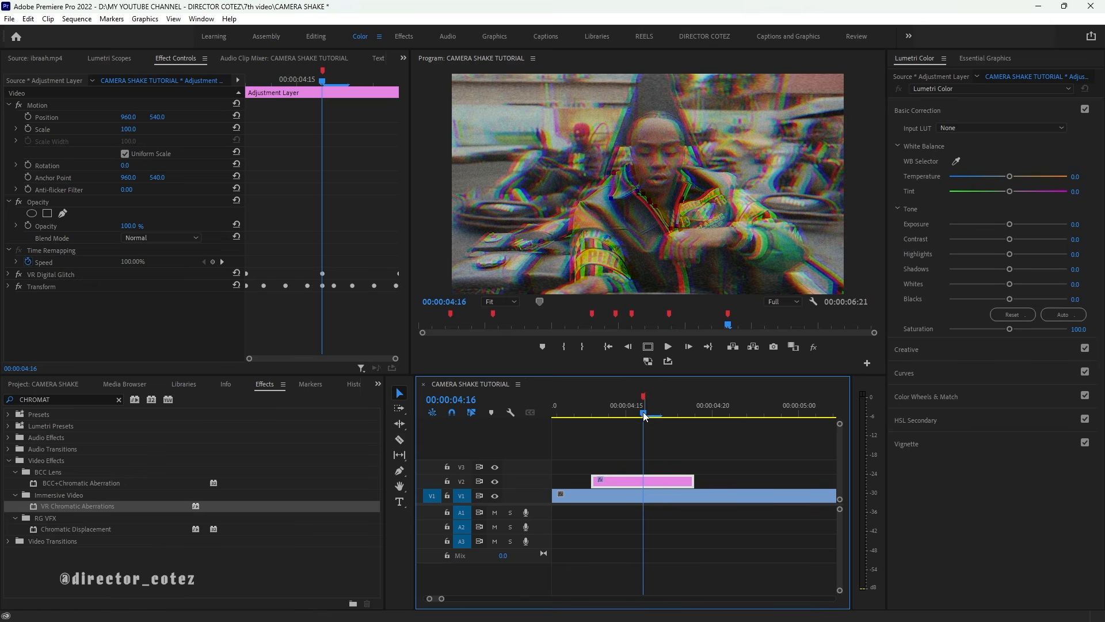
drag(644, 412, 672, 413)
Step: Play the whole sequence from 00:00:00:00 to review the shake effect at every marker
key(minus)
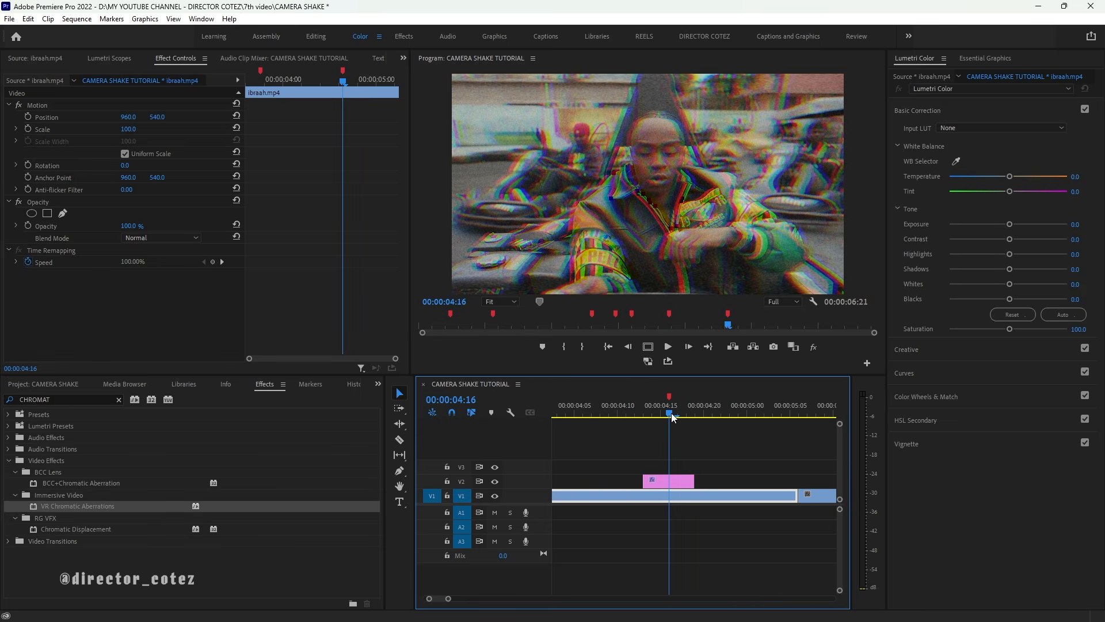
click(674, 478)
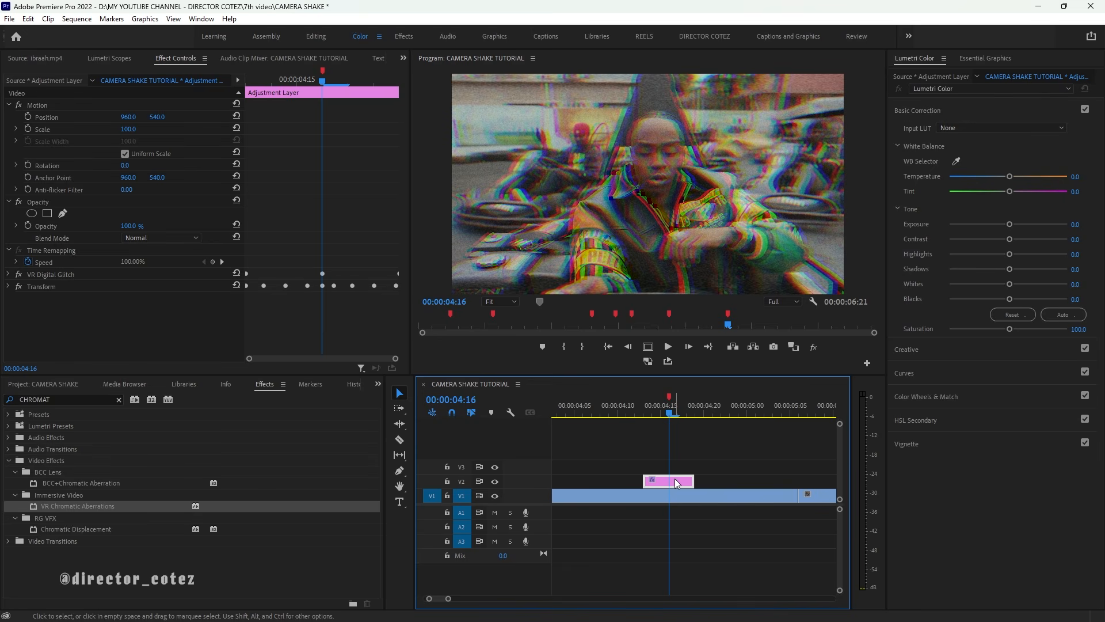
key(minus)
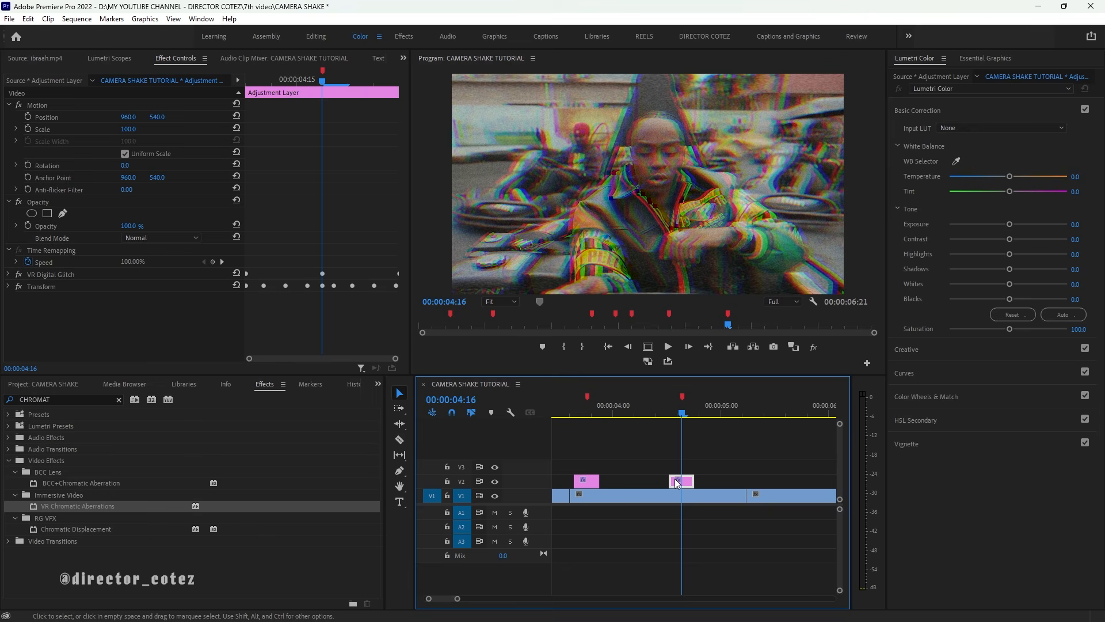
key(minus)
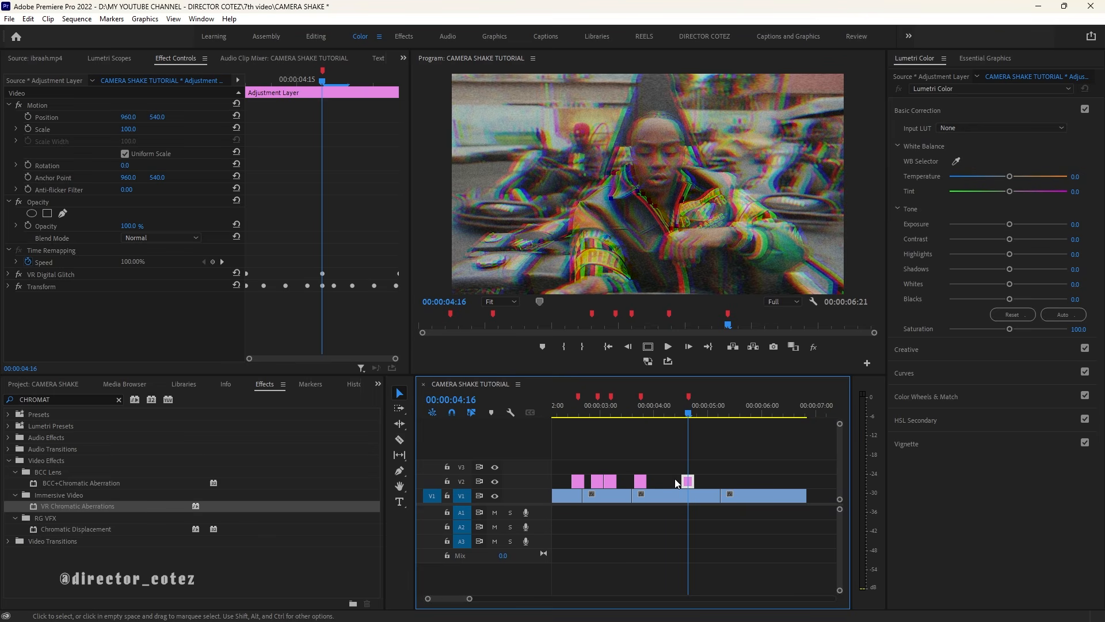
key(minus)
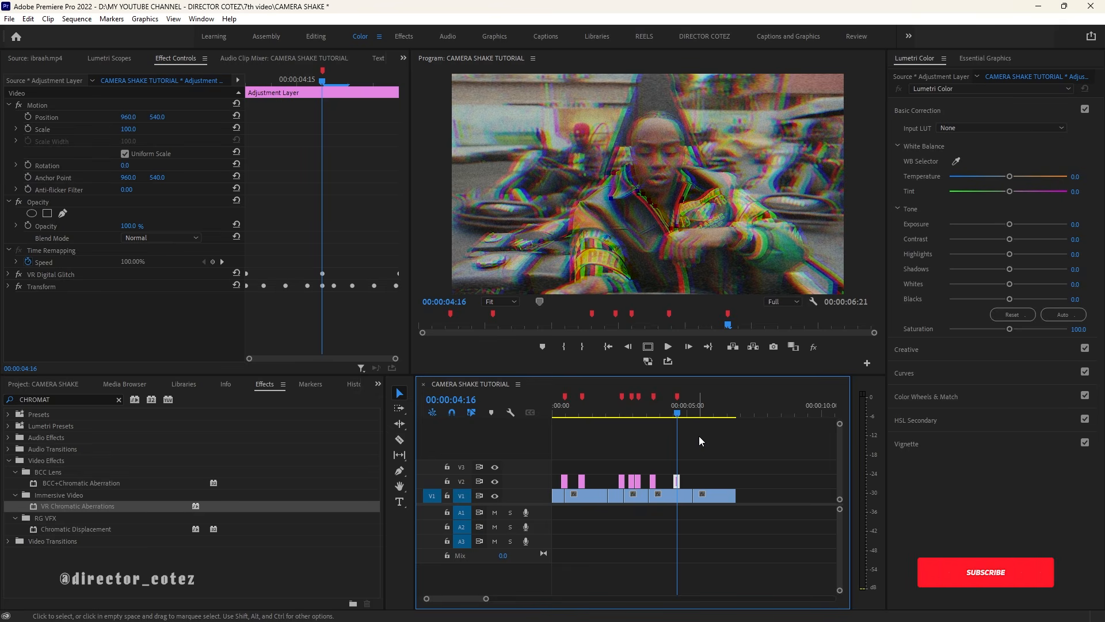
drag(675, 406, 535, 407)
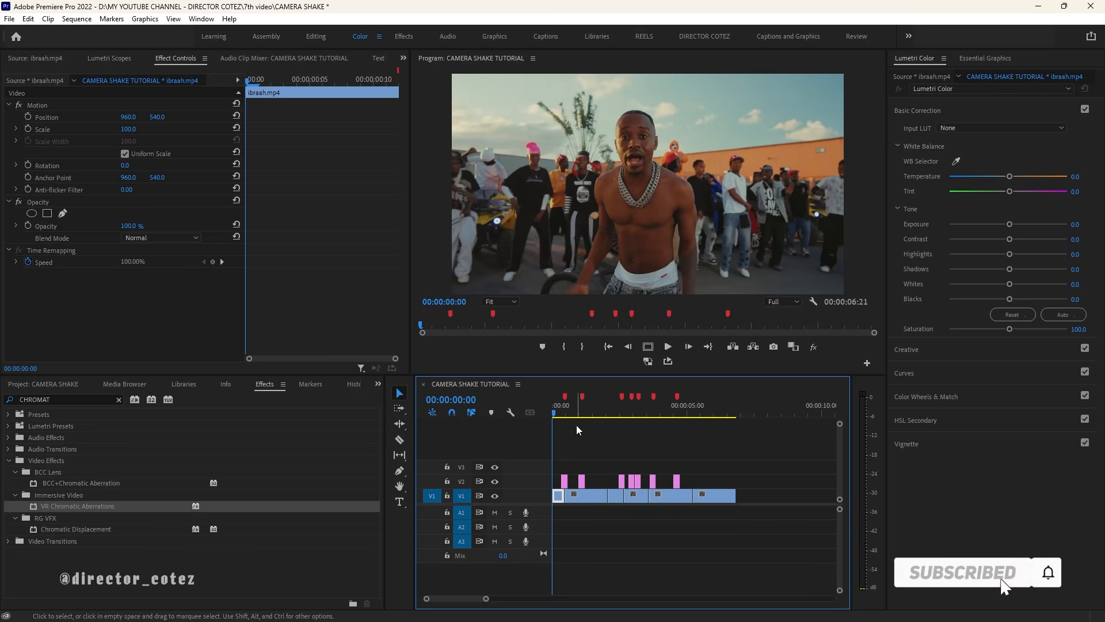
key(space)
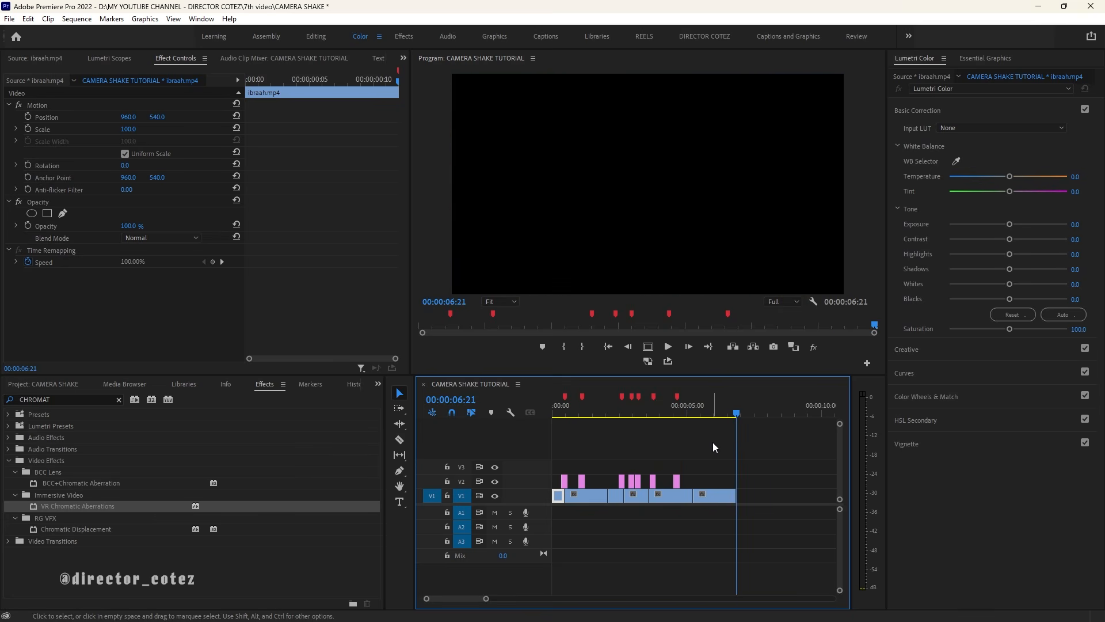
Step: Return the playhead to the start of the sequence and replay the edit with the shake layers
key(space)
click(672, 406)
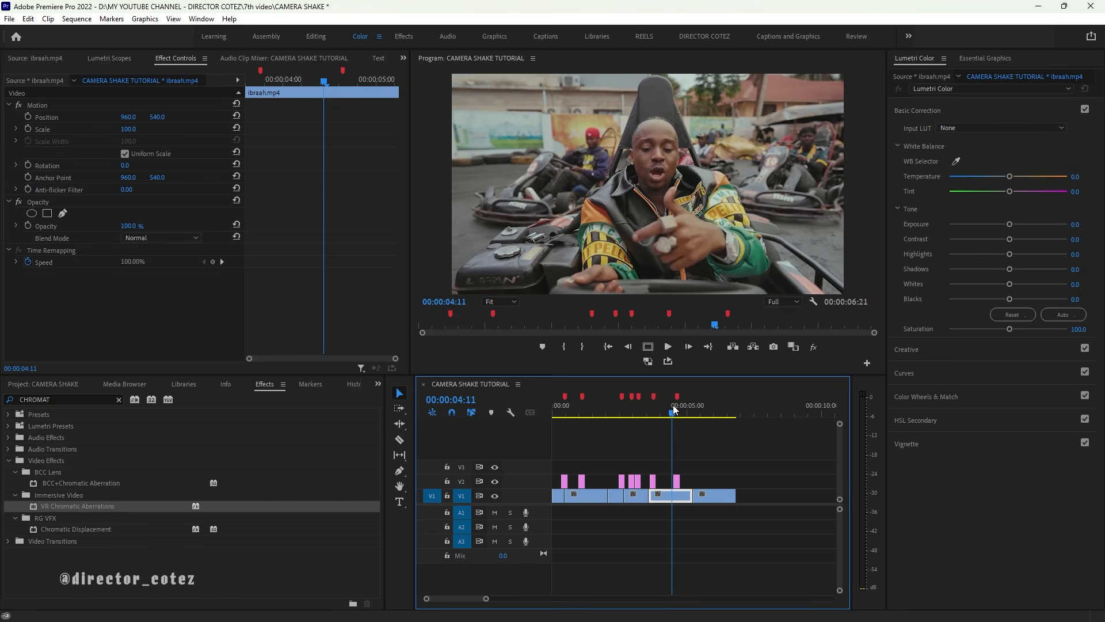
drag(673, 405, 525, 411)
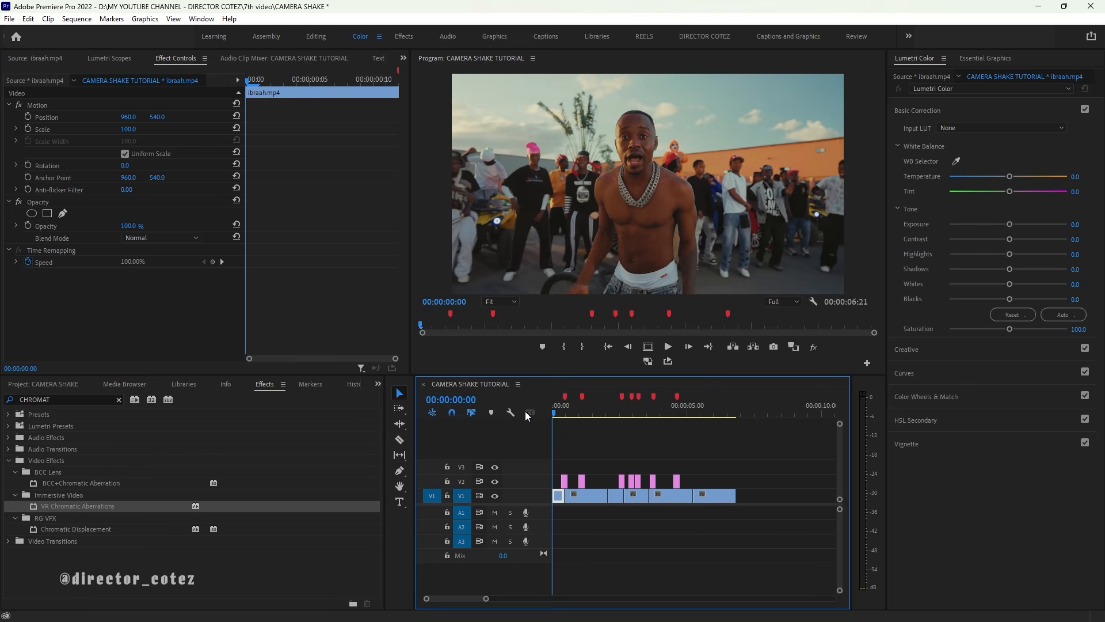
key(space)
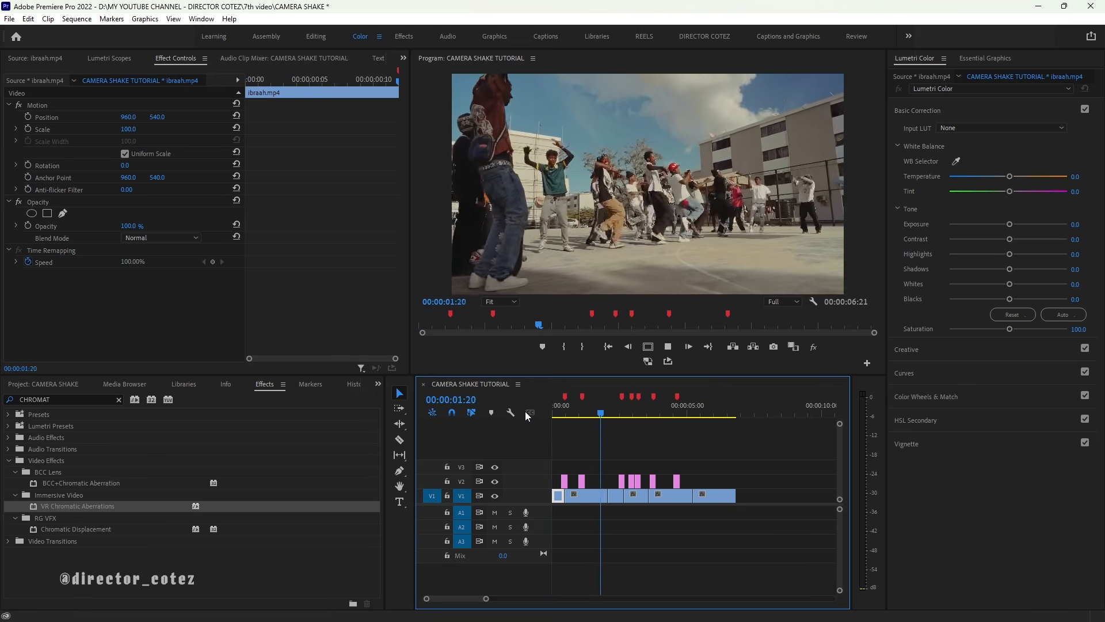